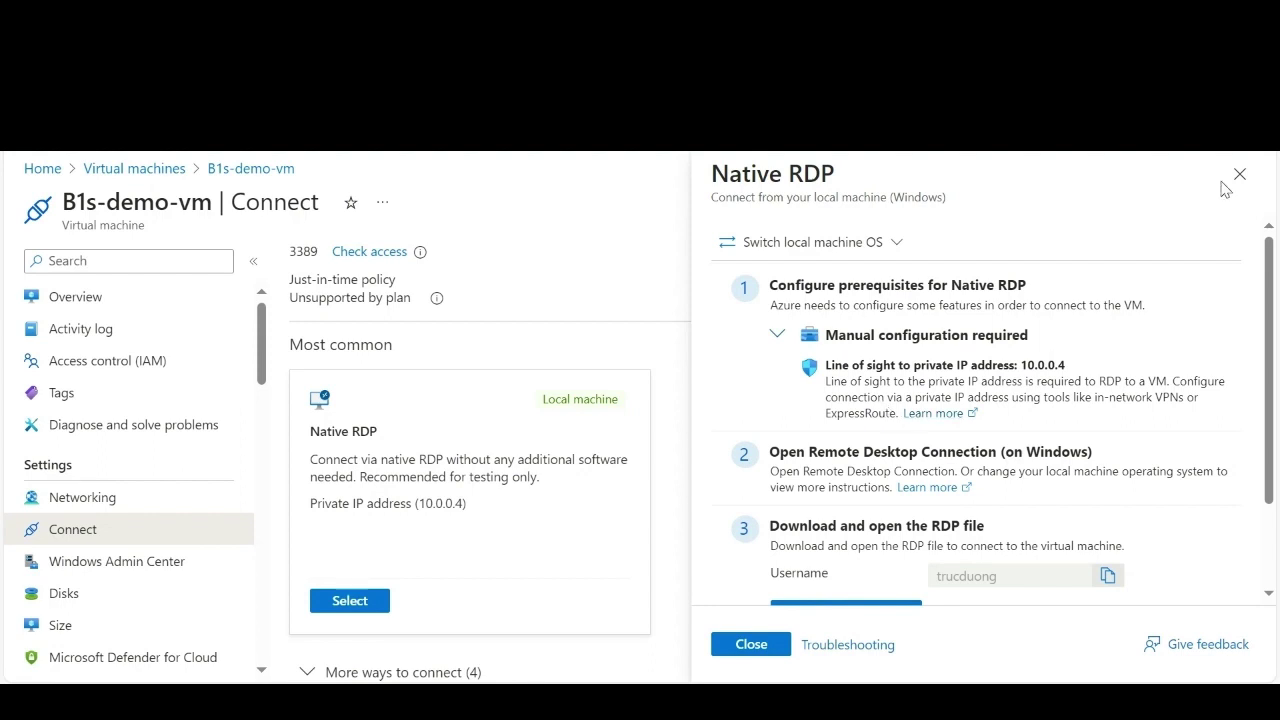
# Leave the B1s-demo-vm connection page and open the virtual network gateway vgw-dev-southeastasia-01 from its recently viewed resource group.
pyautogui.click(134, 169)
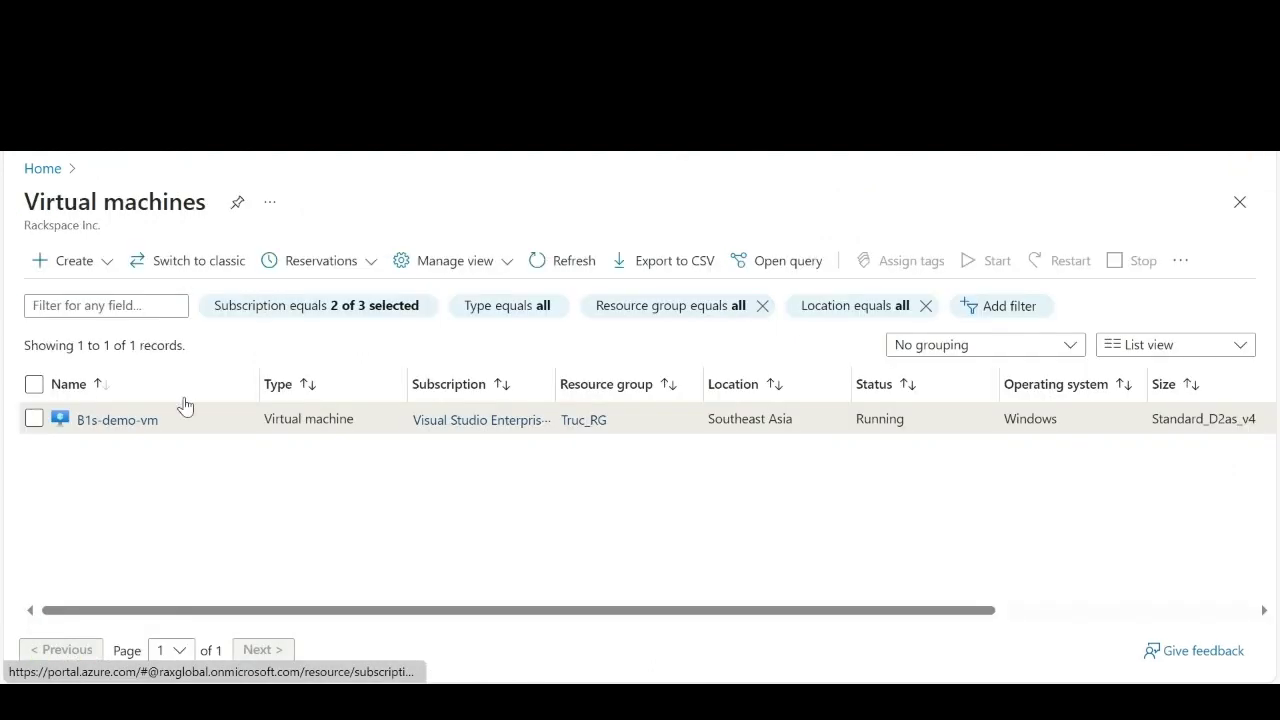
pyautogui.click(43, 169)
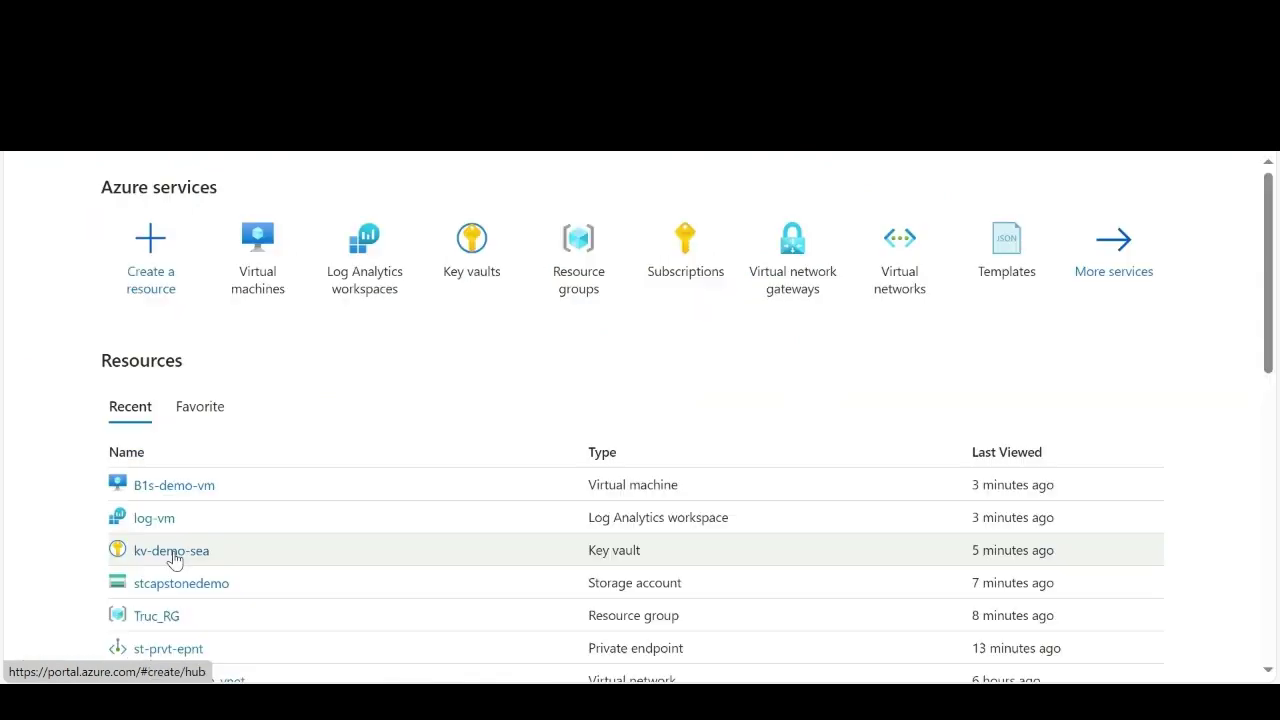
pyautogui.click(156, 616)
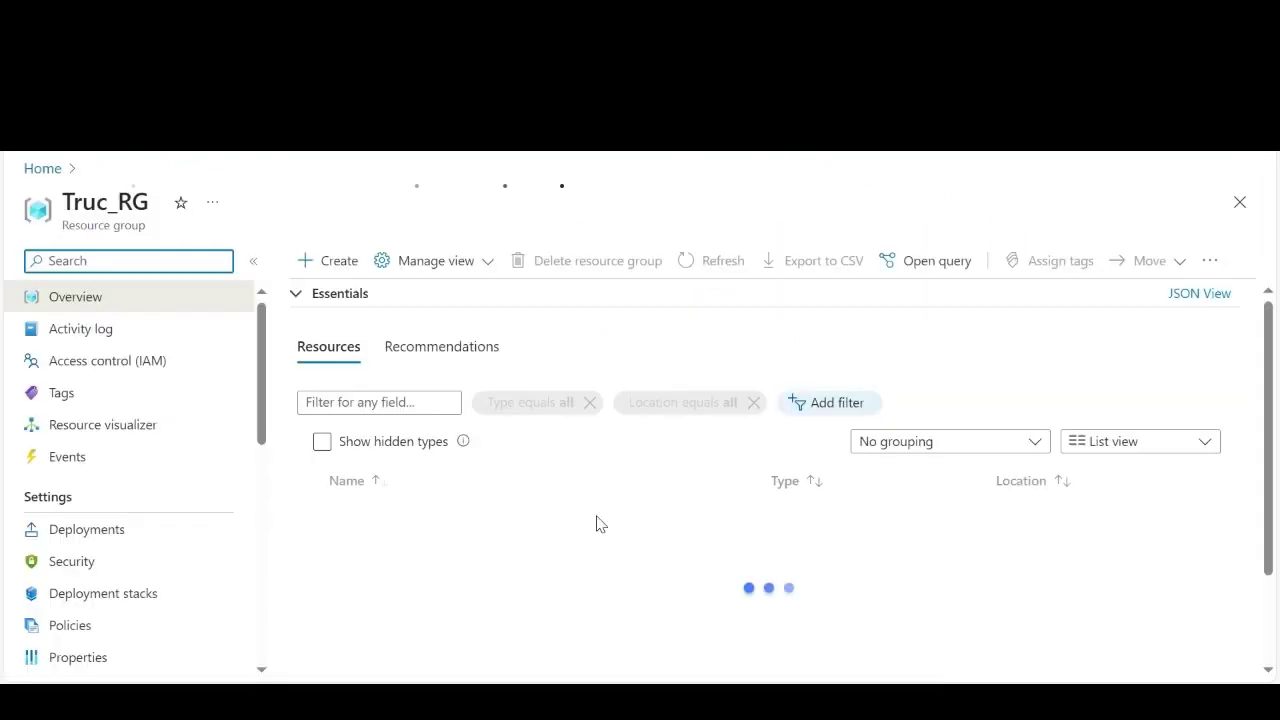
pyautogui.scroll(-1, 600, 524)
pyautogui.scroll(-3, 600, 515)
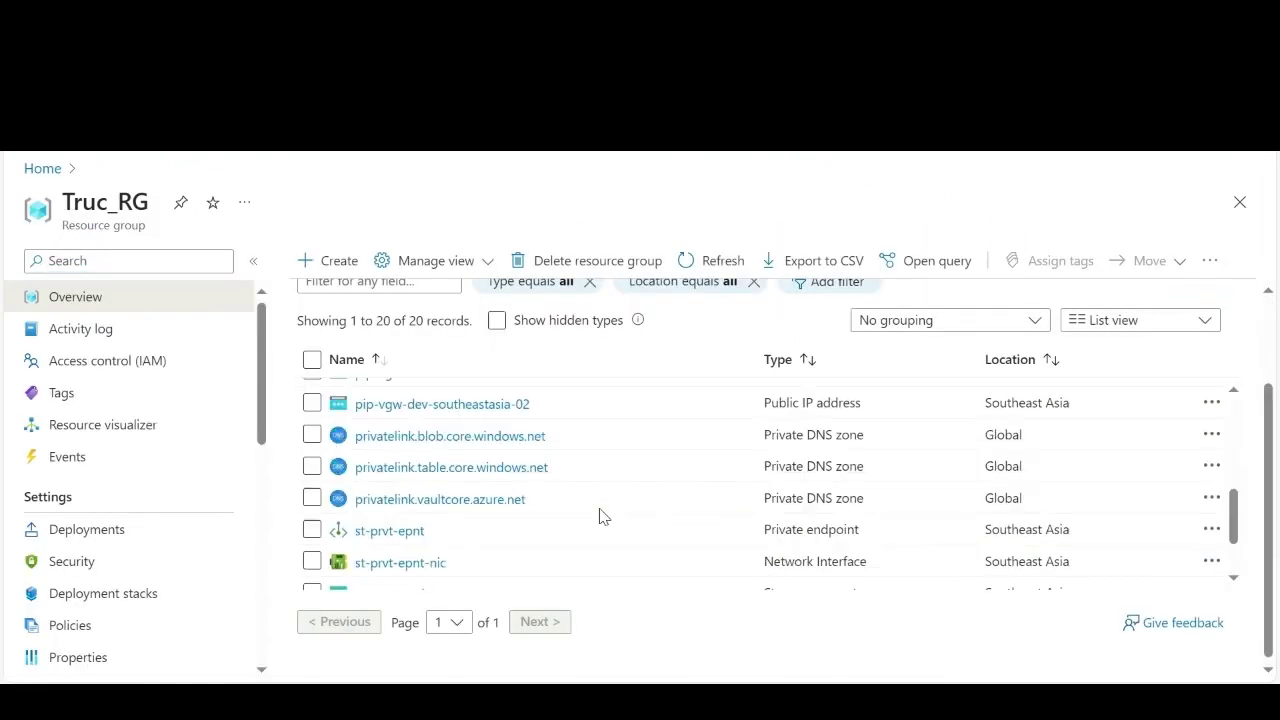
pyautogui.scroll(-1, 600, 516)
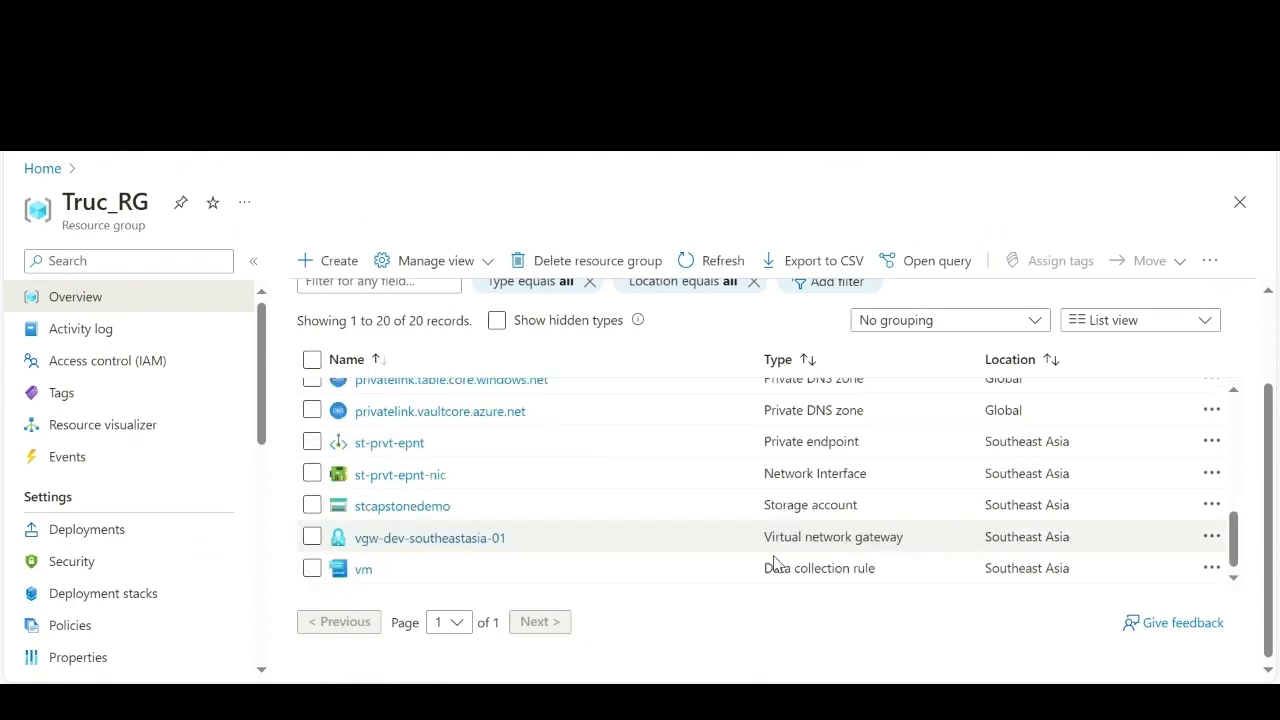
pyautogui.click(483, 546)
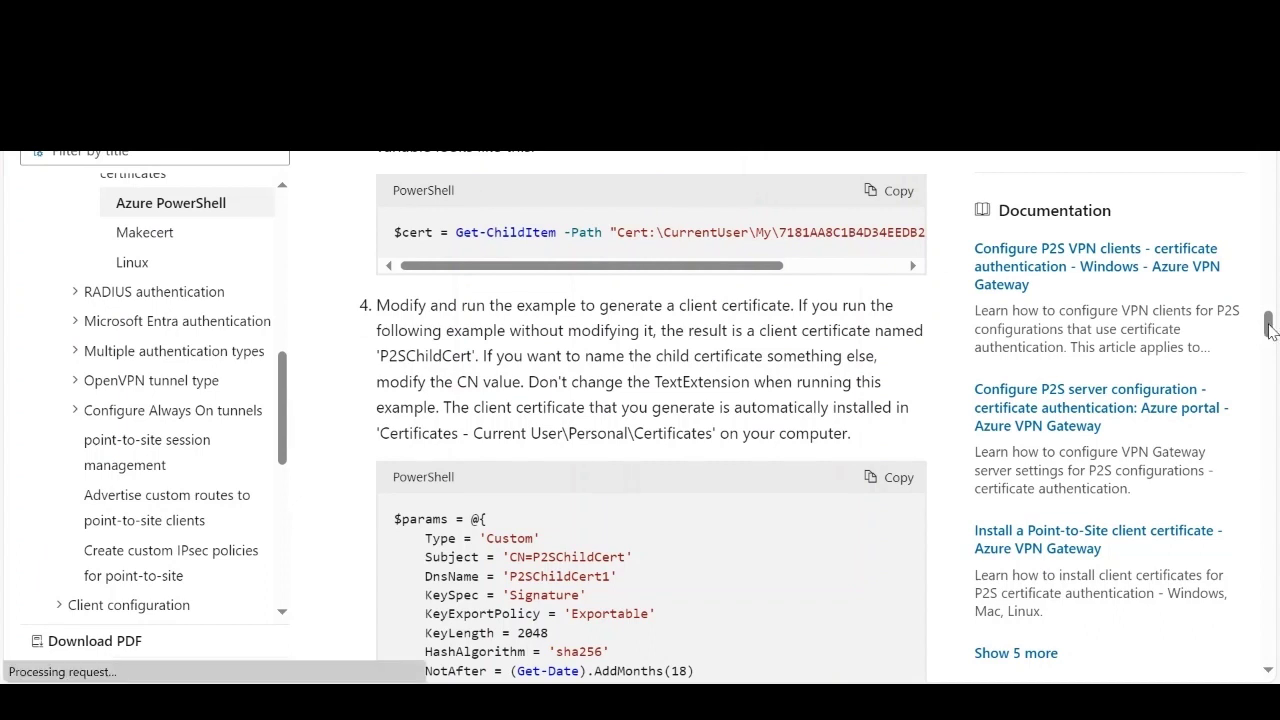
# Review the Azure portal article on P2S VPN Gateway server settings, from its introduction through VNet and gateway creation to certificate generation.
pyautogui.moveTo(1268, 328); pyautogui.dragTo(1271, 151)
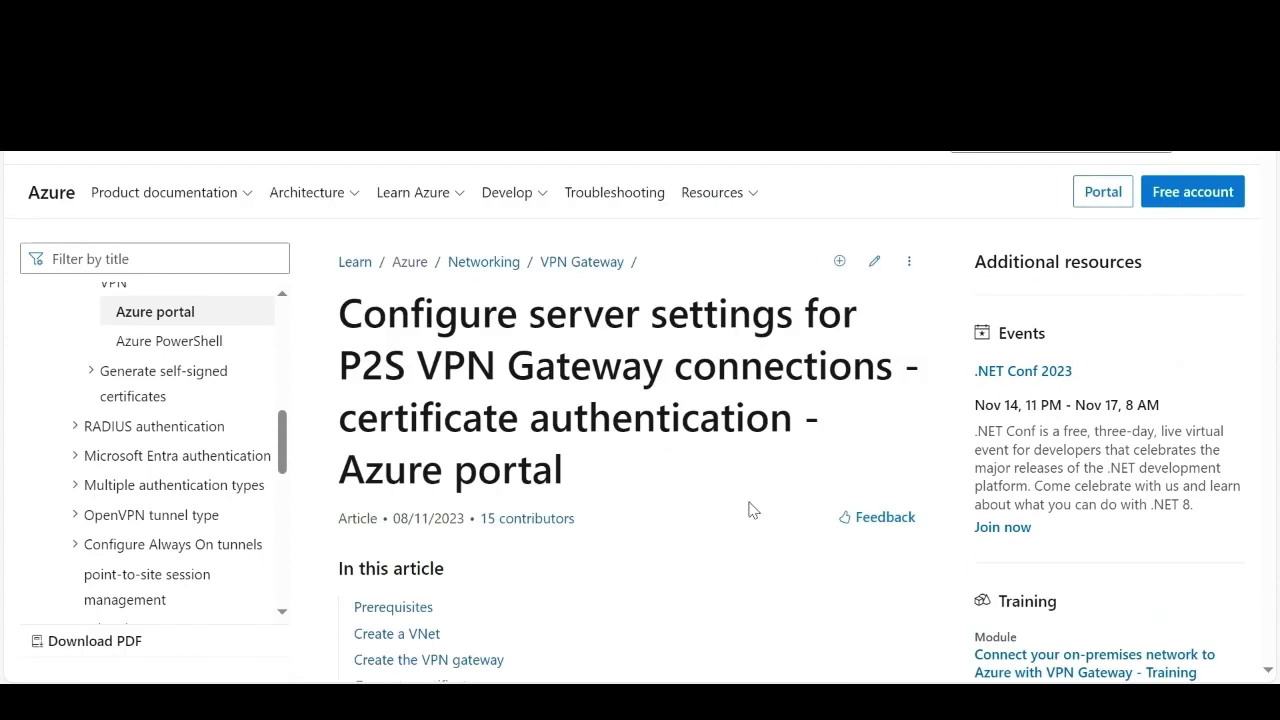
pyautogui.scroll(-1, 752, 510)
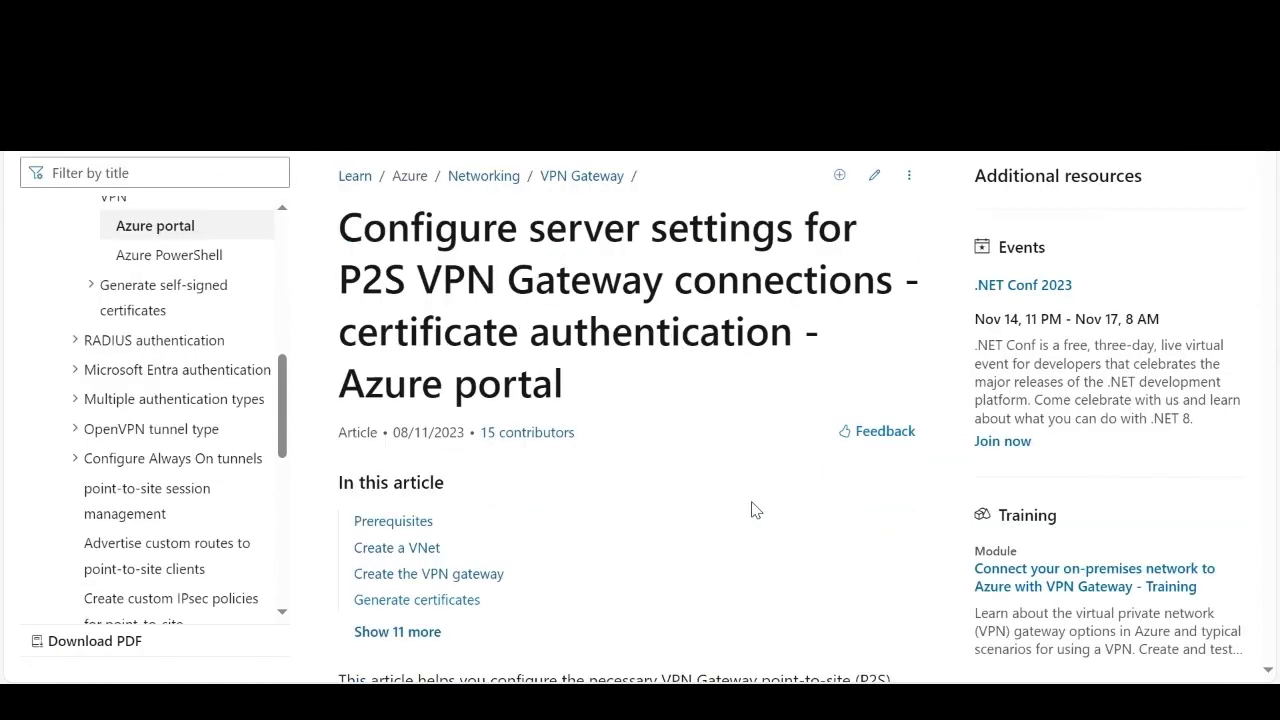
pyautogui.scroll(-5, 755, 510)
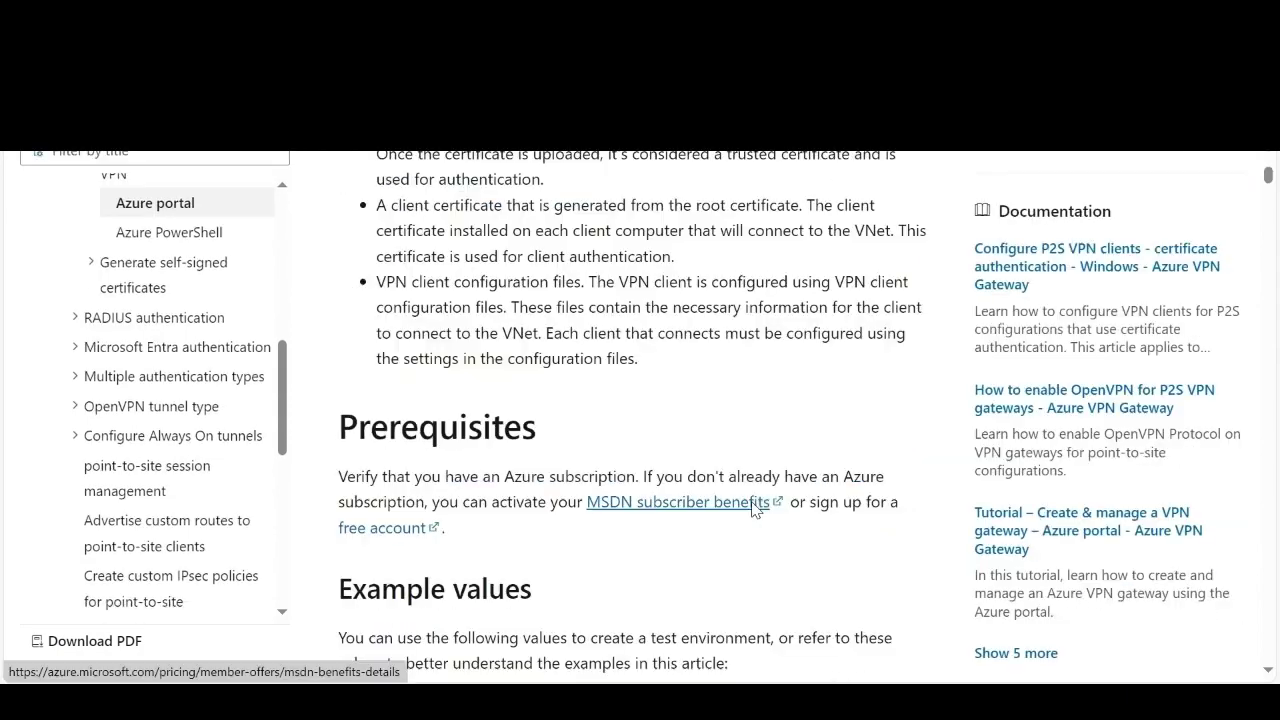
pyautogui.scroll(-5, 755, 510)
pyautogui.scroll(-5, 752, 510)
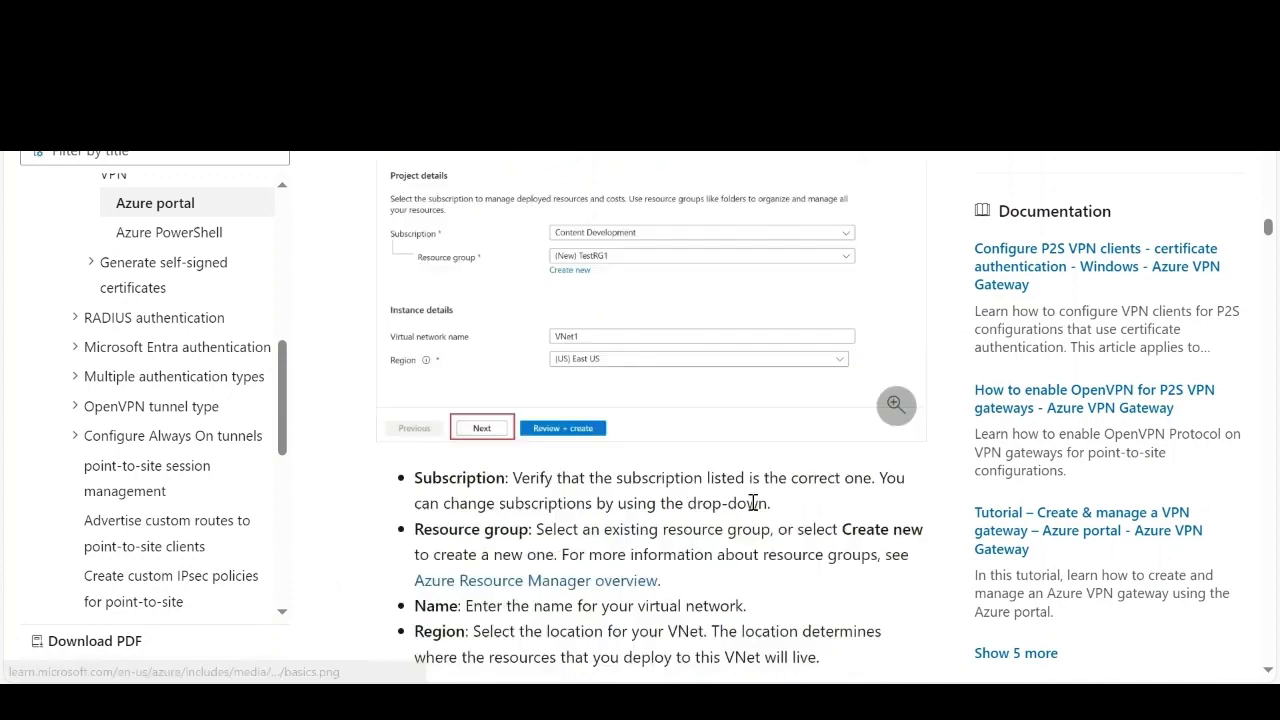
pyautogui.scroll(-5, 752, 505)
pyautogui.scroll(-5, 752, 508)
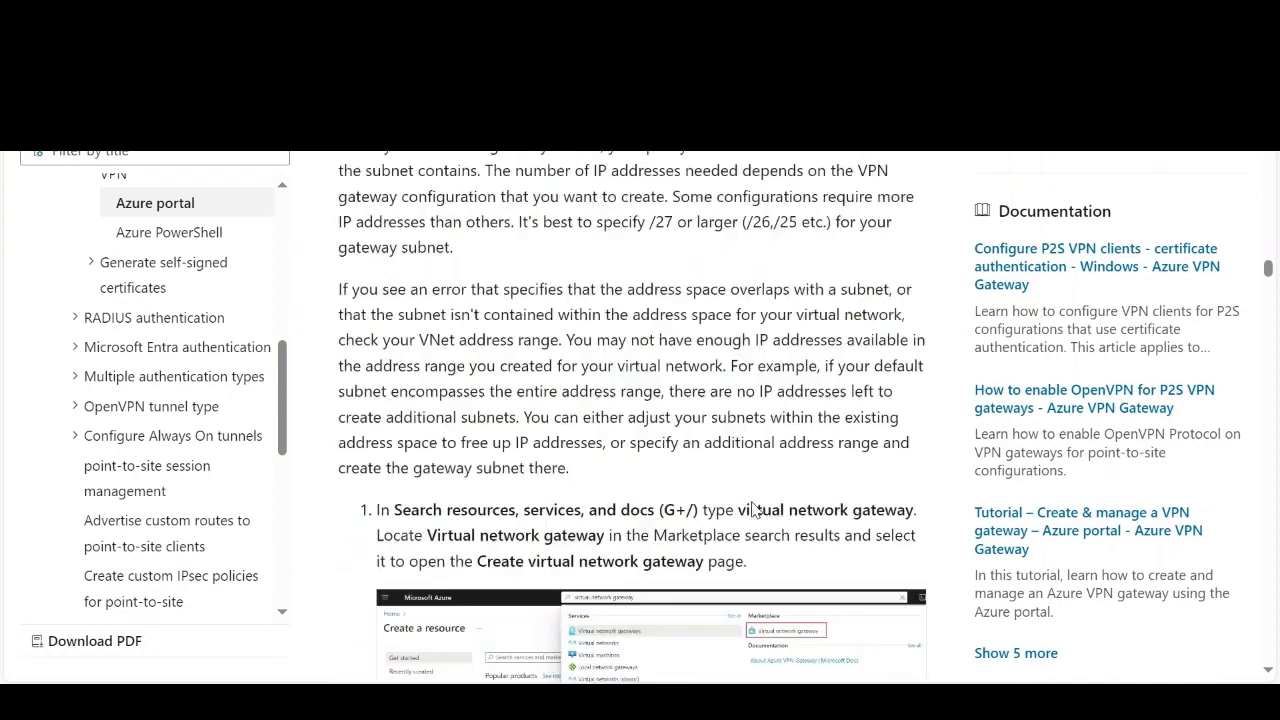
pyautogui.scroll(-5, 755, 510)
pyautogui.scroll(-5, 755, 510)
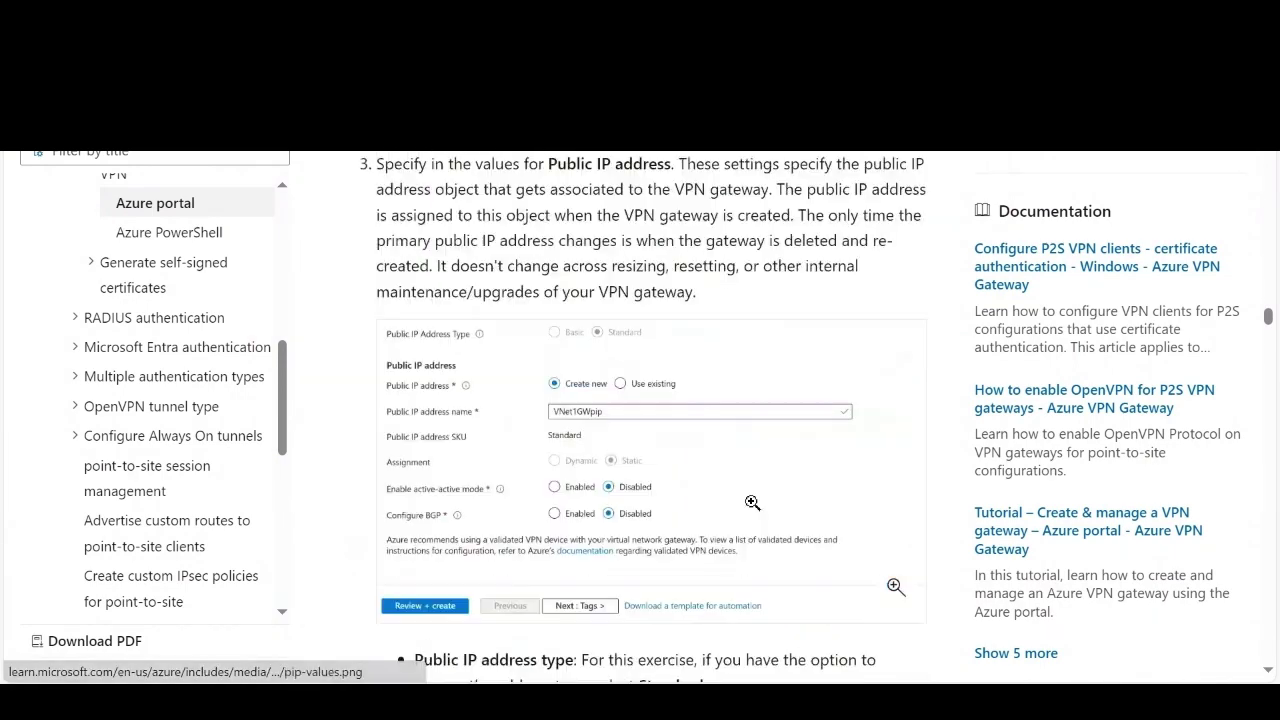
pyautogui.scroll(-10, 752, 505)
pyautogui.scroll(-1, 755, 510)
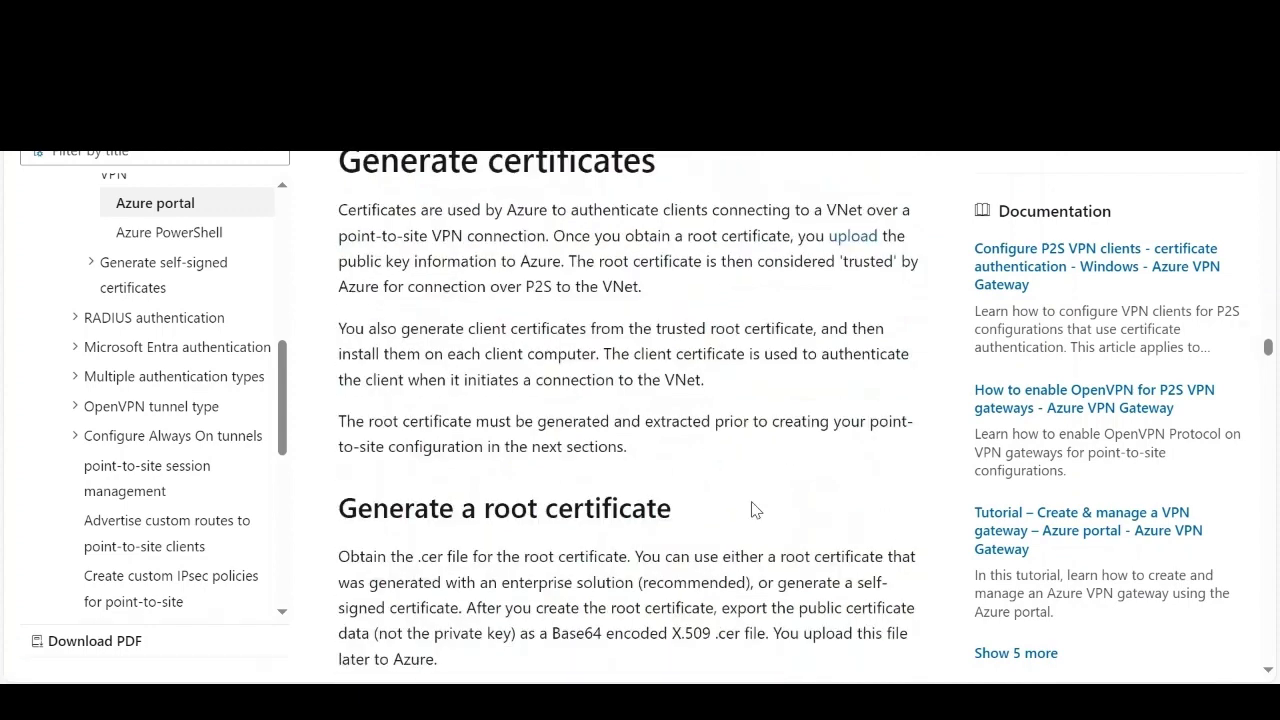
# Read the root certificate section and open the PowerShell instructions for Windows 10 or later.
pyautogui.scroll(1, 755, 510)
pyautogui.scroll(-3, 755, 510)
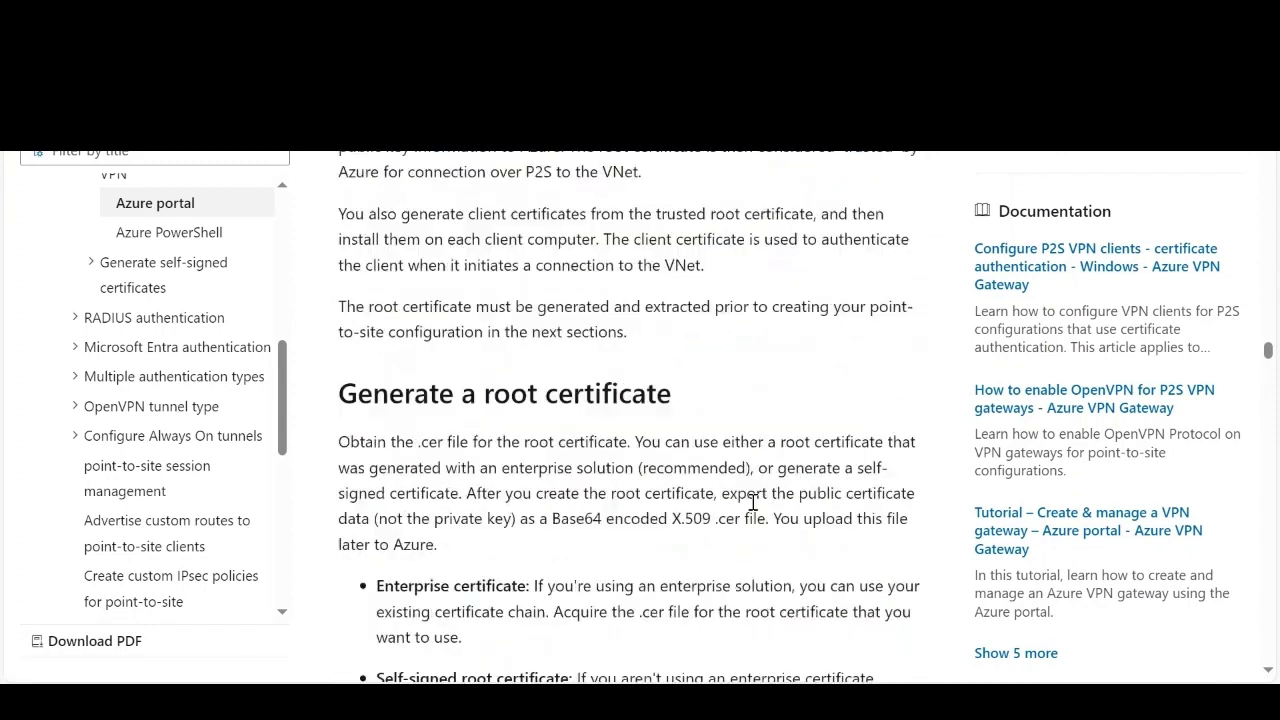
pyautogui.scroll(-3, 753, 503)
pyautogui.scroll(-6, 753, 503)
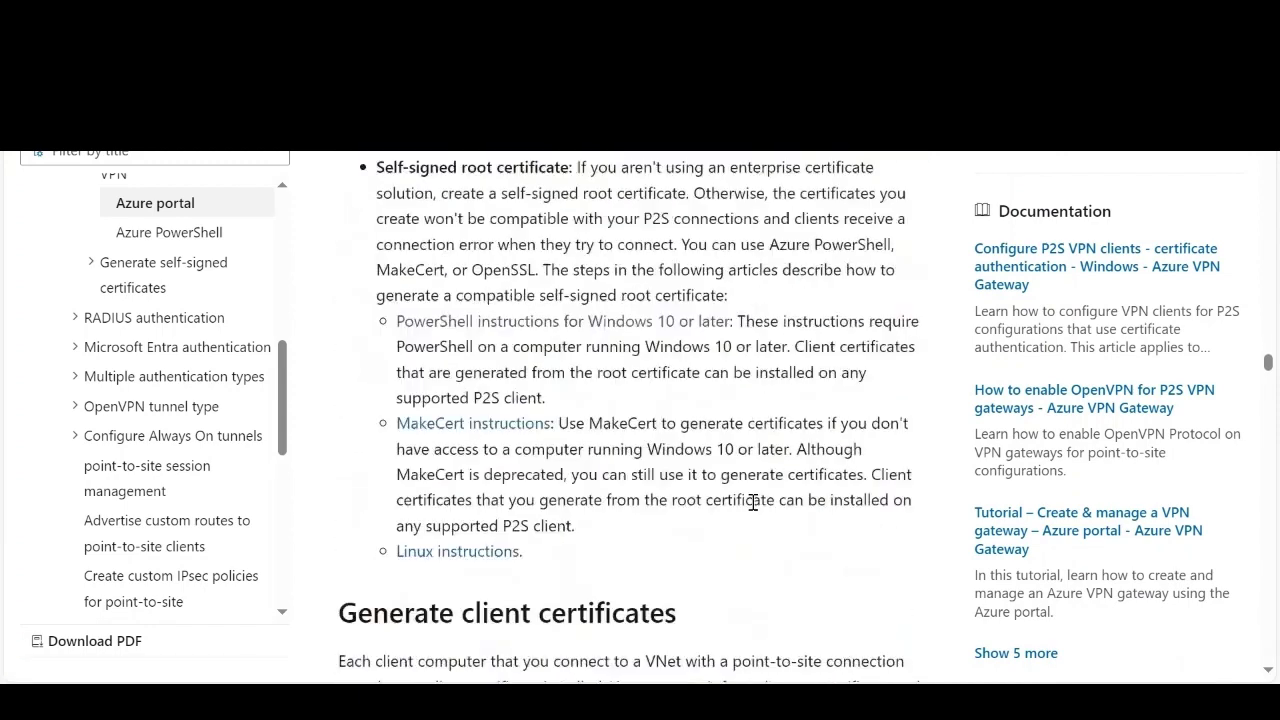
pyautogui.scroll(3, 753, 503)
pyautogui.scroll(3, 753, 503)
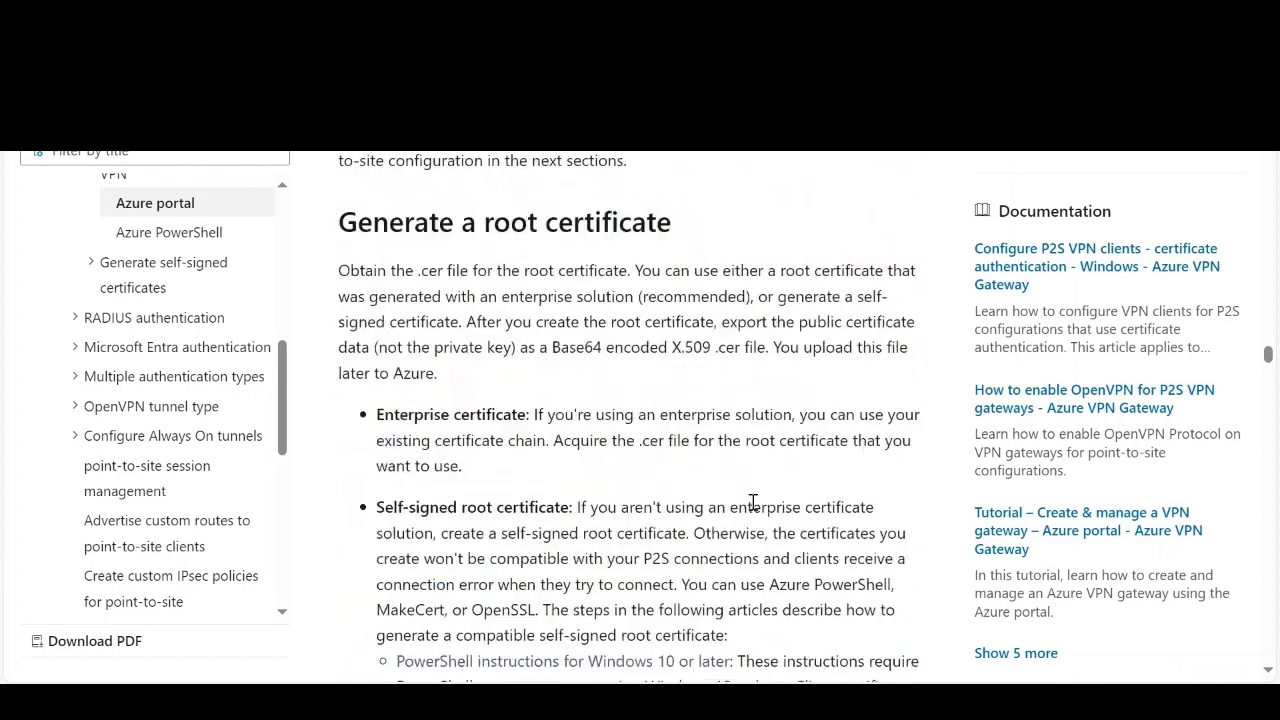
pyautogui.scroll(-3, 548, 503)
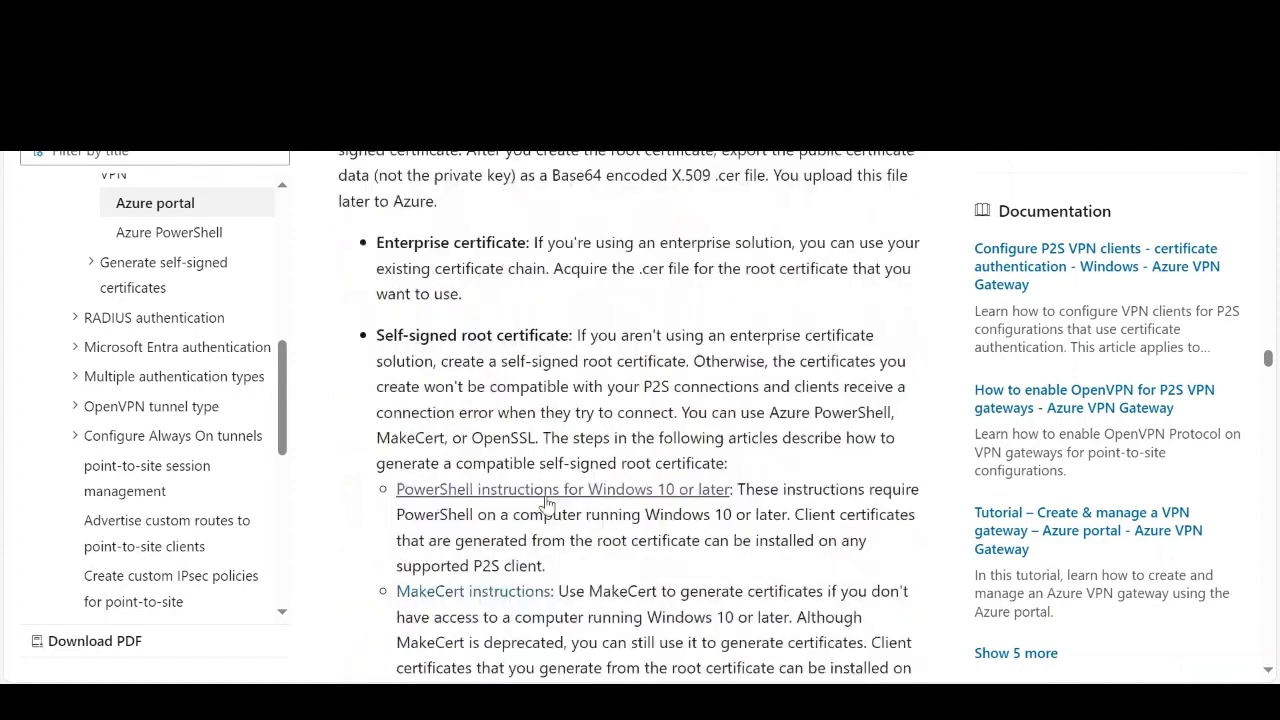
pyautogui.click(630, 493)
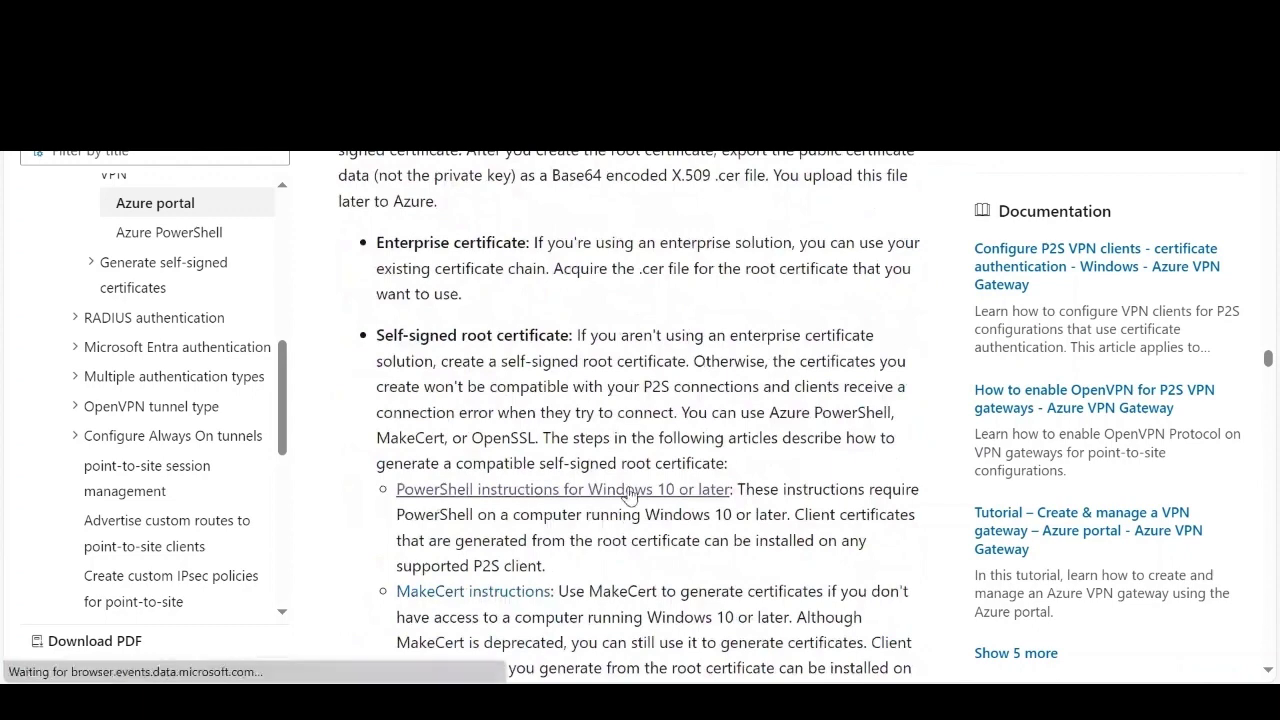
# Examine the PowerShell article's script for a self-signed root certificate and its Example 1 for a client certificate.
pyautogui.scroll(-2, 788, 507)
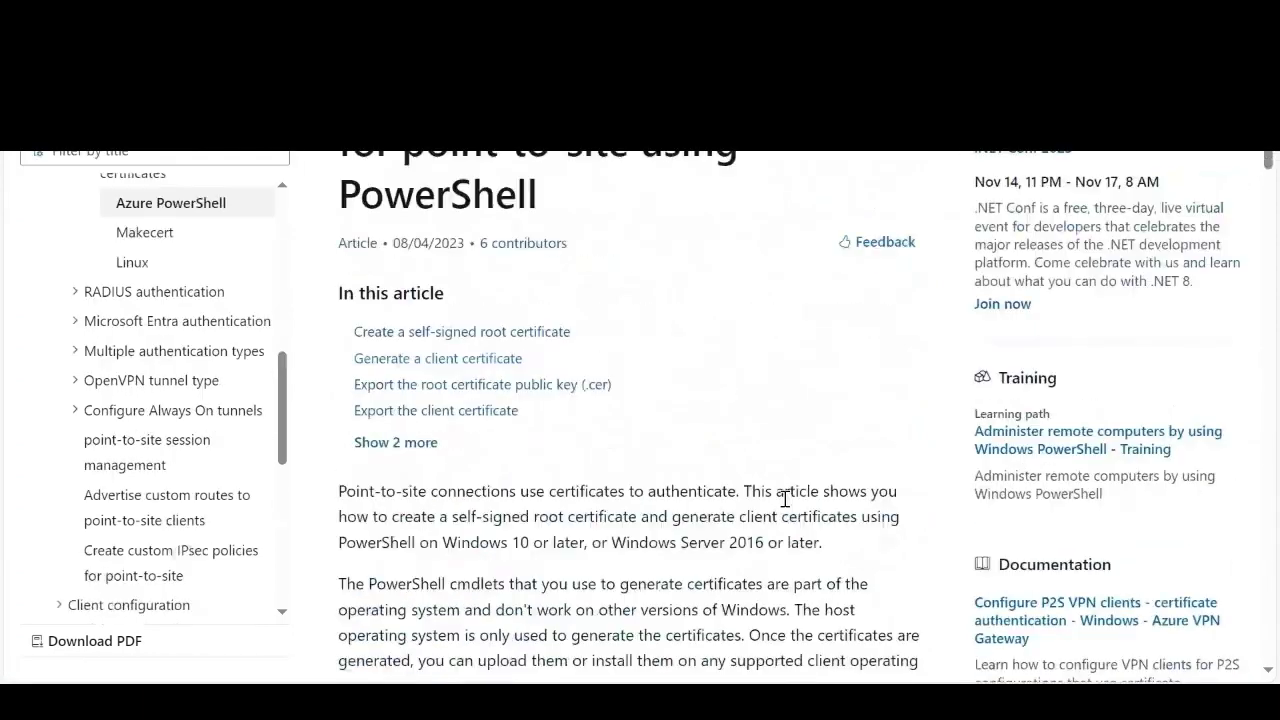
pyautogui.scroll(-3, 785, 498)
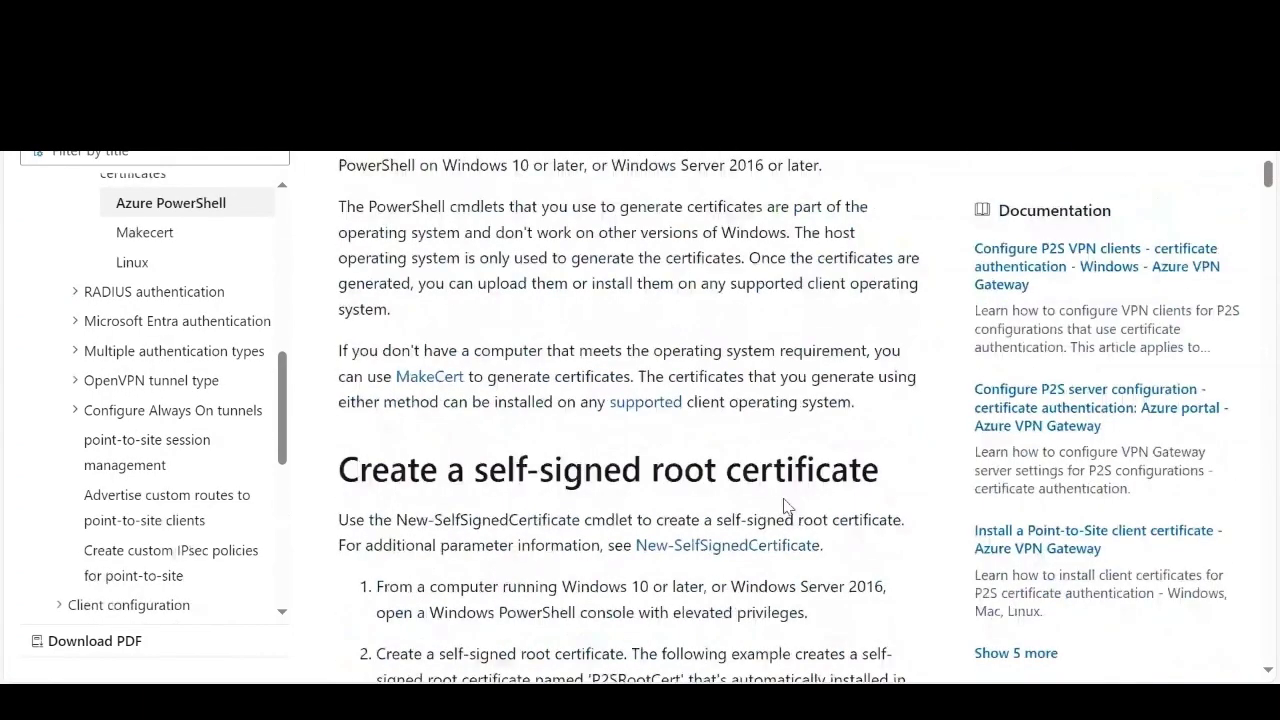
pyautogui.scroll(-2, 785, 505)
pyautogui.scroll(-3, 785, 505)
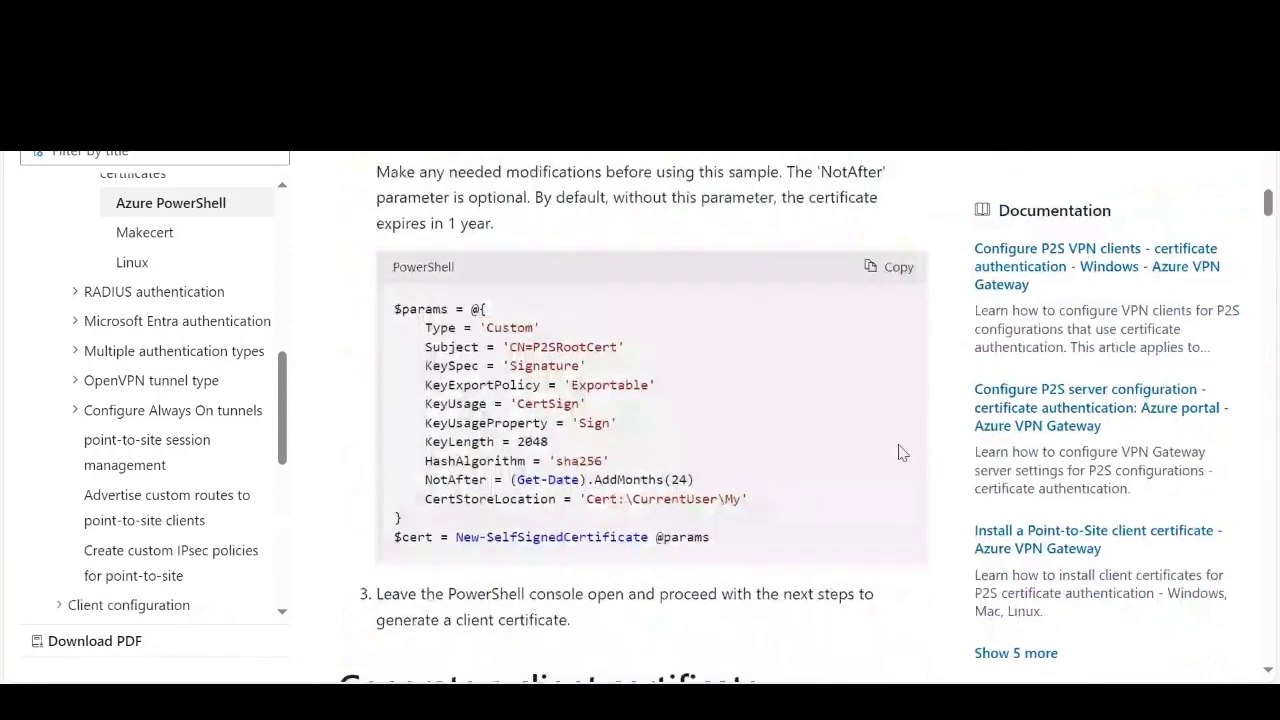
pyautogui.scroll(-5, 900, 453)
pyautogui.scroll(-5, 900, 483)
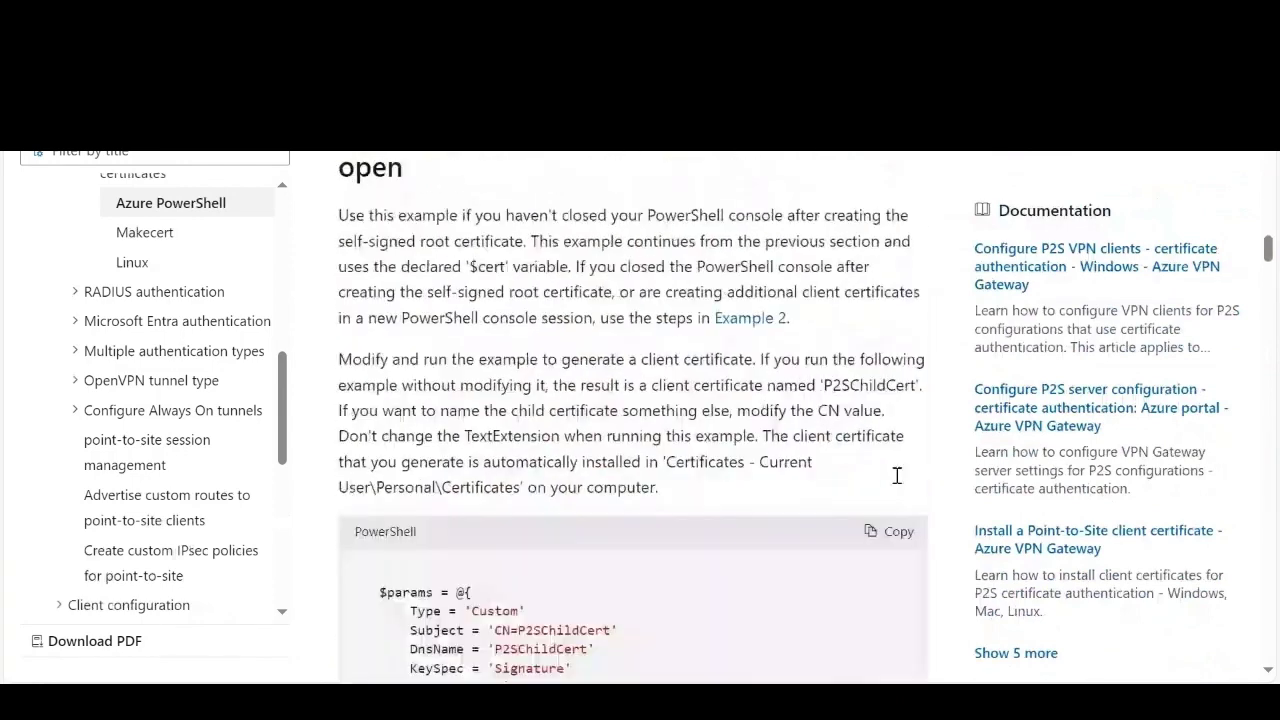
pyautogui.scroll(9, 898, 478)
pyautogui.scroll(3, 898, 483)
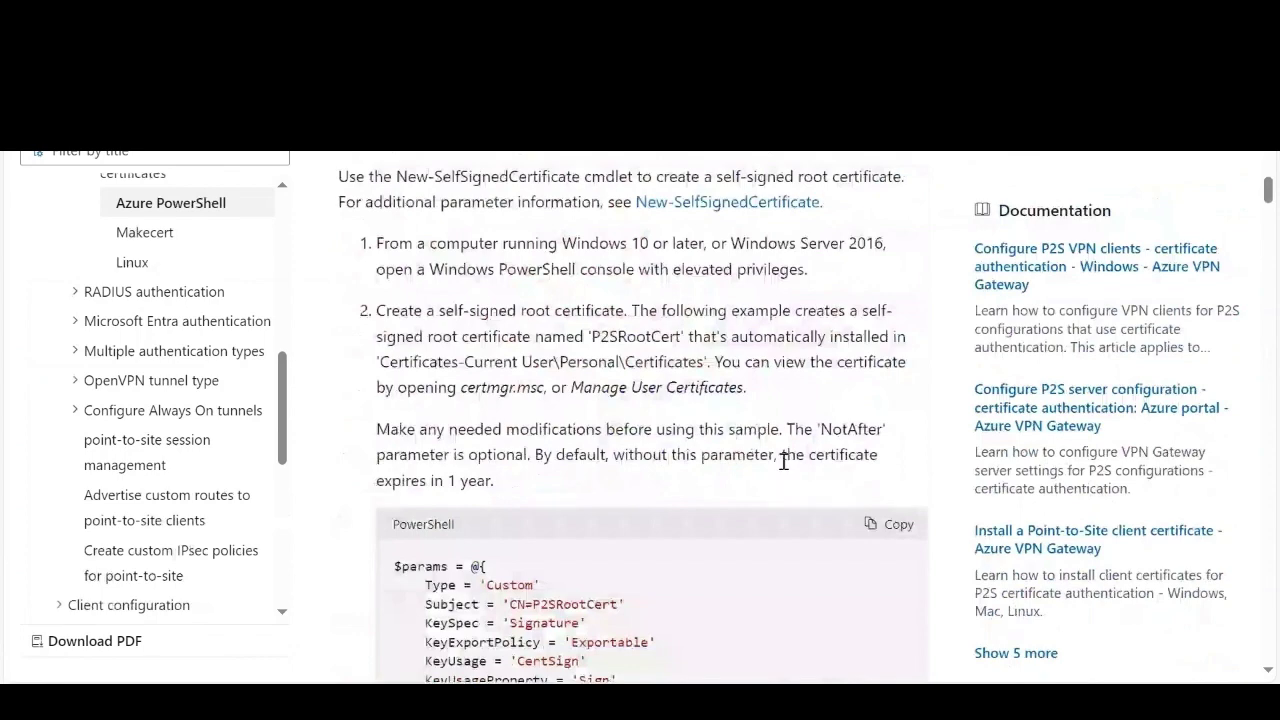
# Read the section on generating a client certificate from the self-signed root certificate.
pyautogui.scroll(-5, 784, 462)
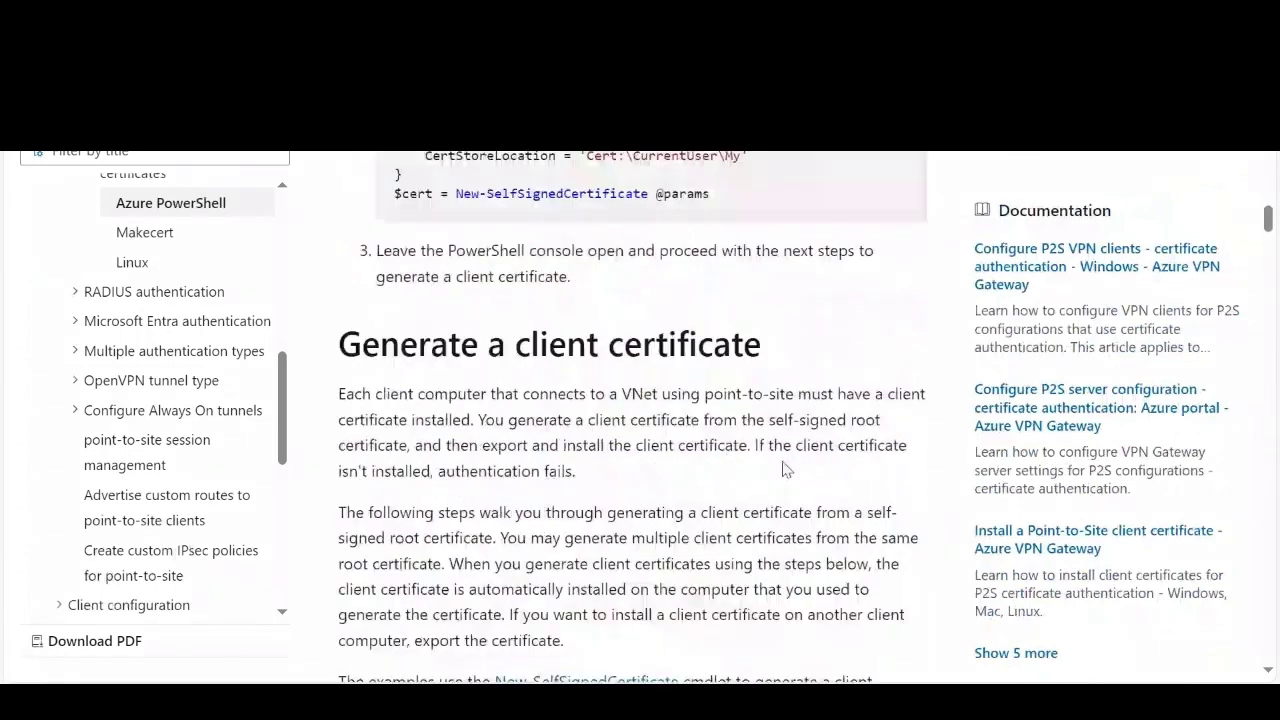
pyautogui.scroll(-2, 785, 469)
pyautogui.scroll(-1, 785, 469)
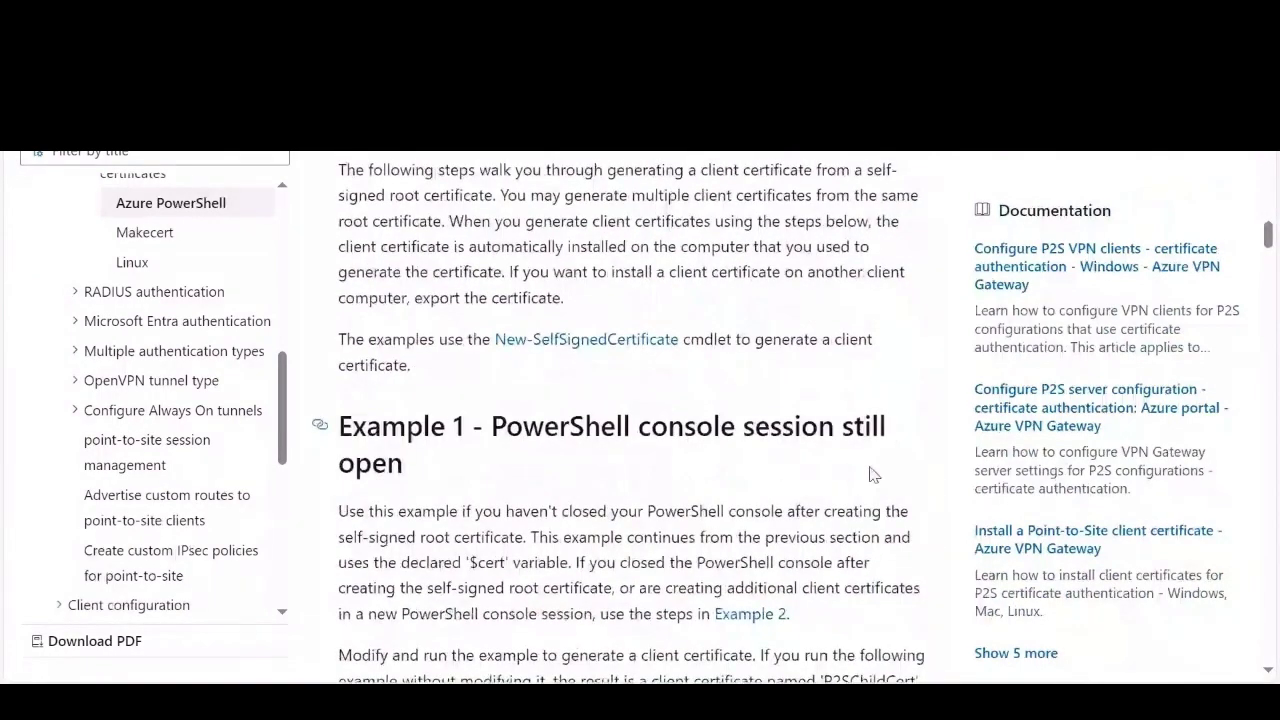
pyautogui.scroll(3, 870, 475)
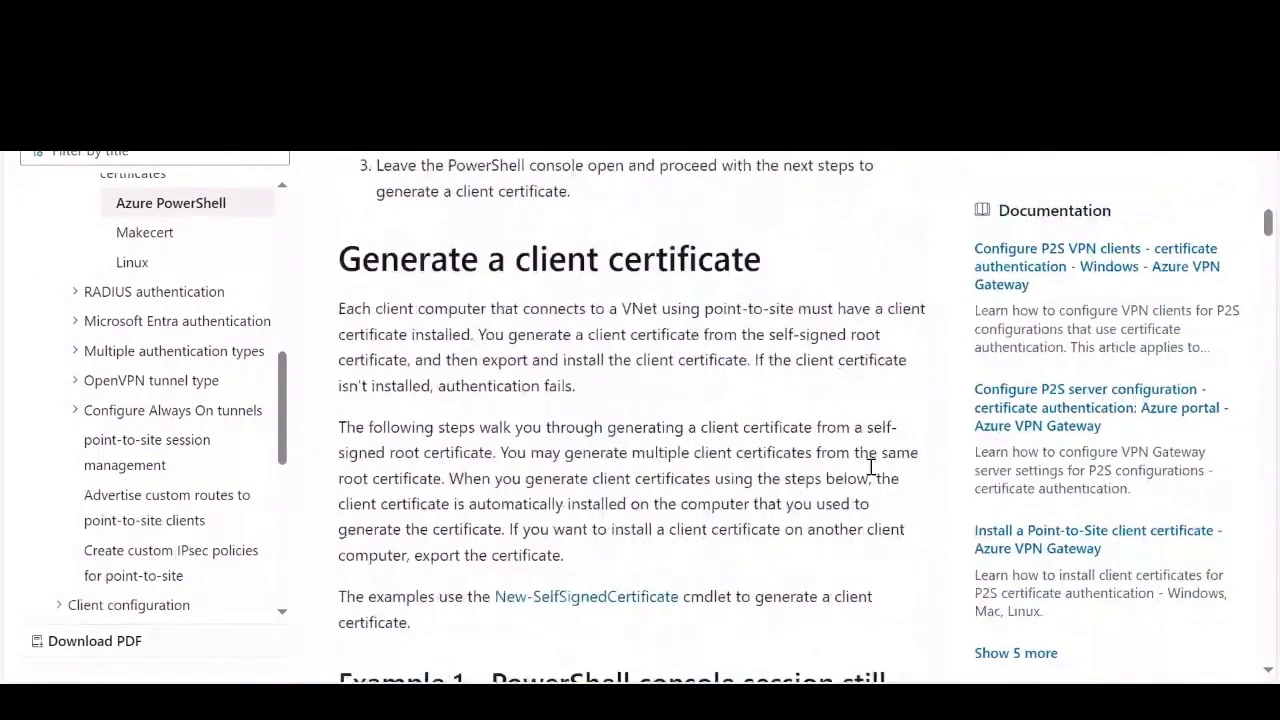
pyautogui.scroll(-3, 870, 470)
pyautogui.scroll(3, 872, 478)
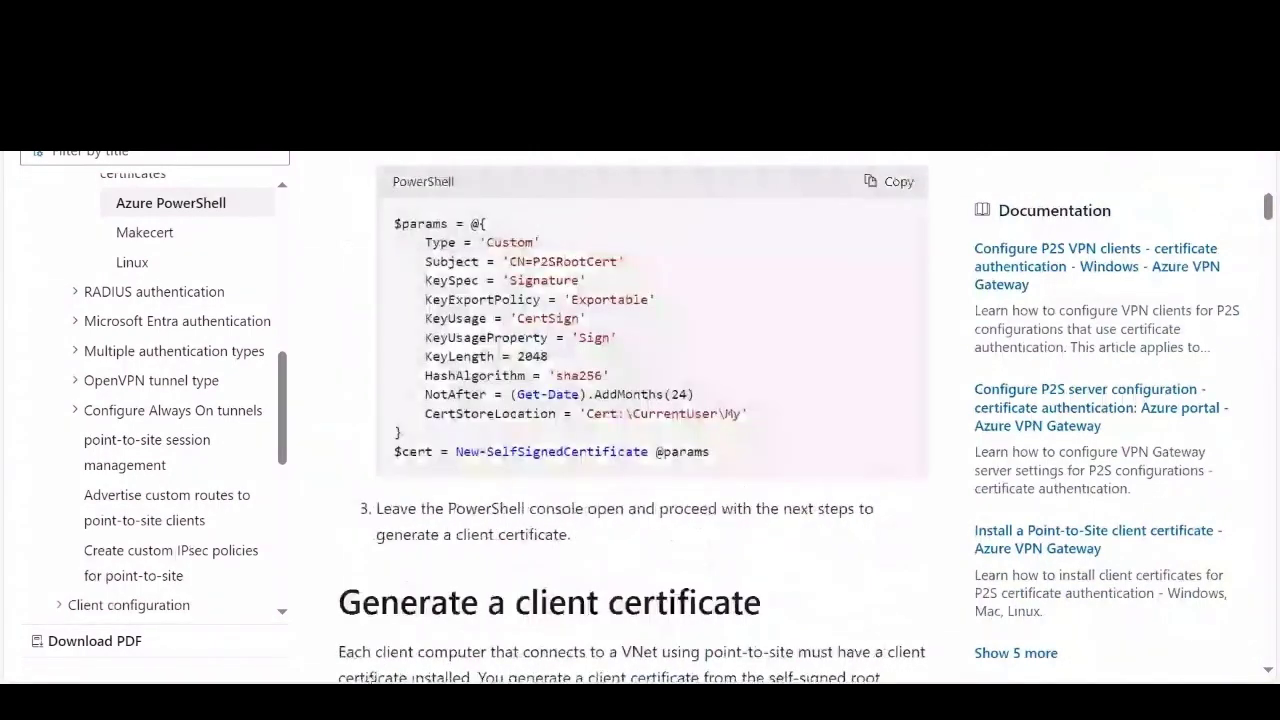
# Search Windows for "cert" and open Manage user certificates.
pyautogui.scroll(3, 600, 350)
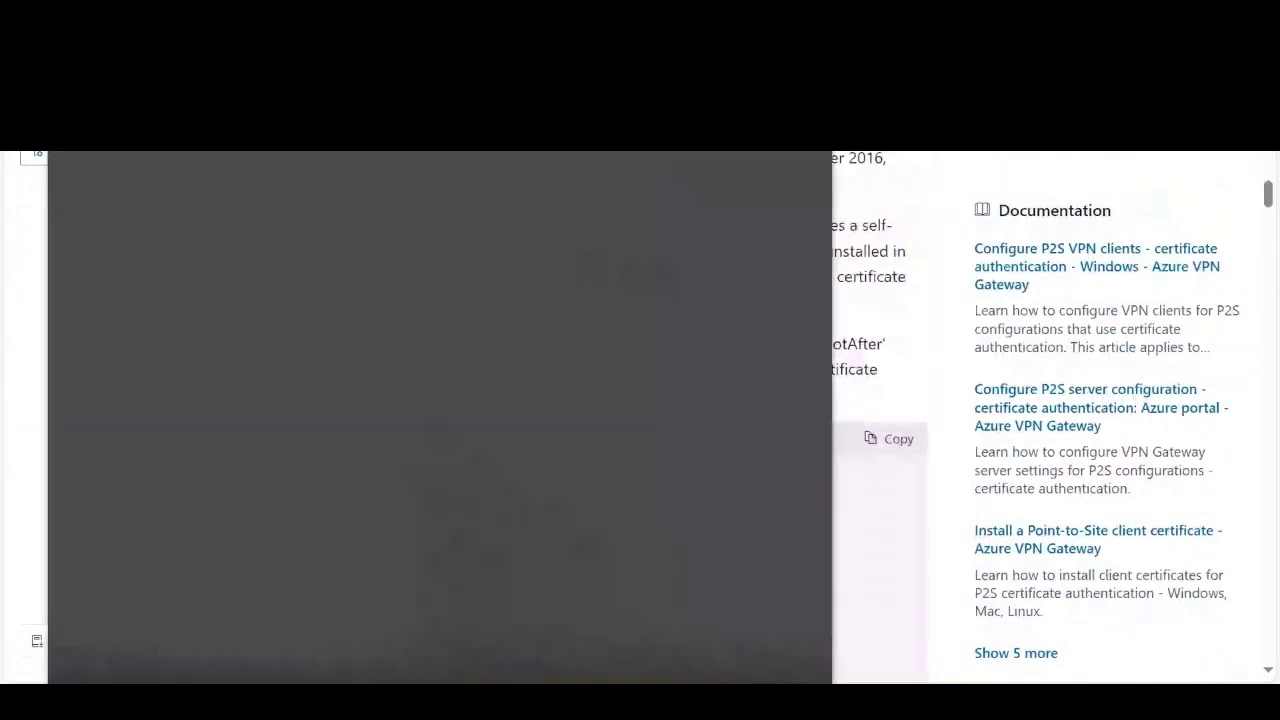
pyautogui.write('t')
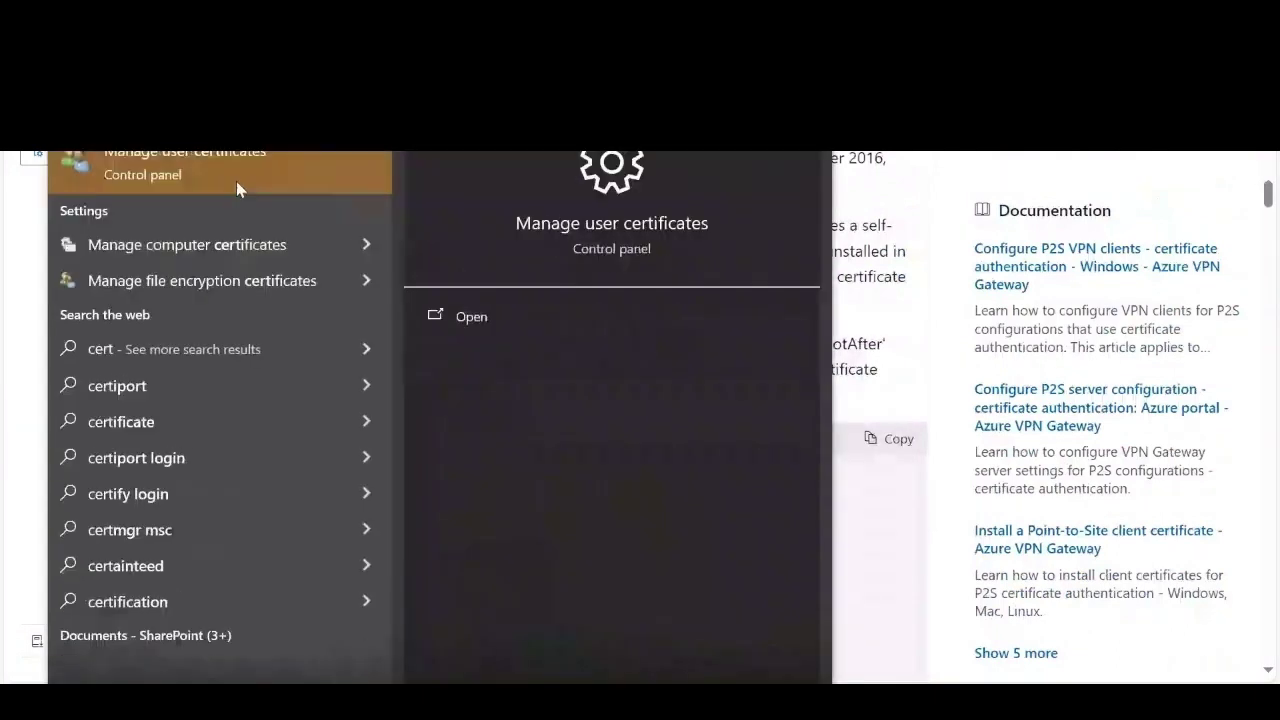
pyautogui.click(236, 181)
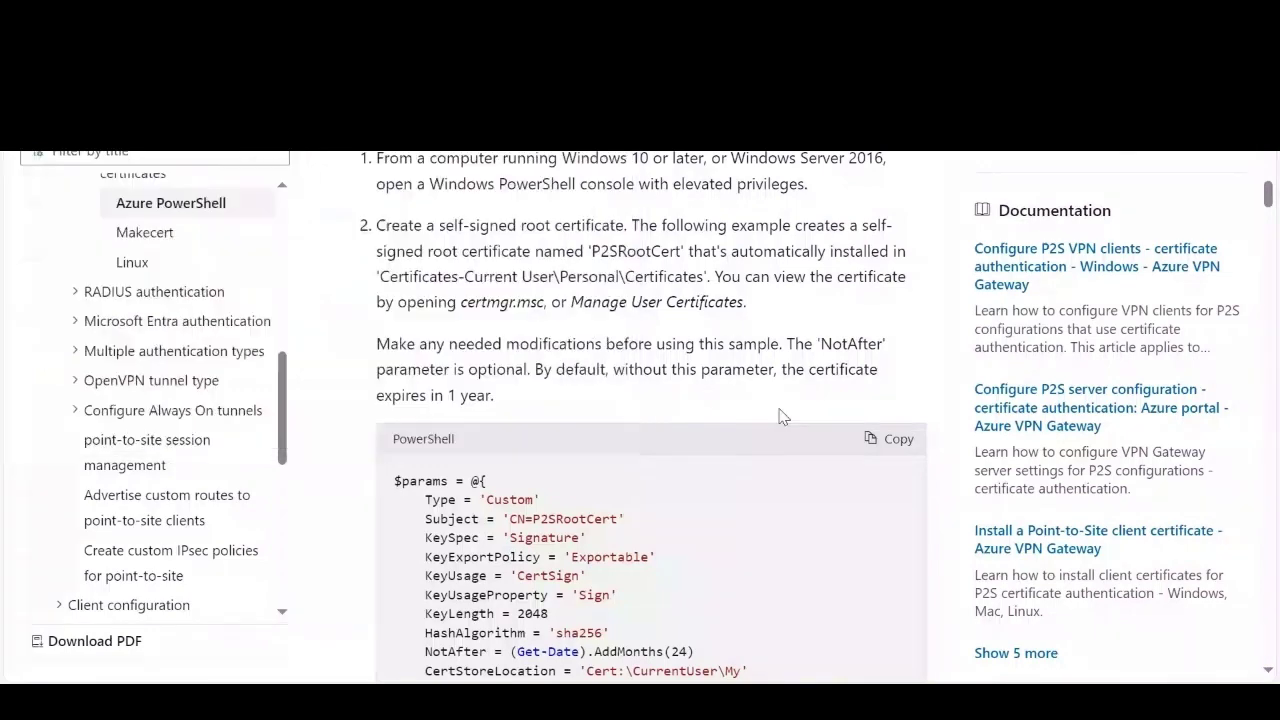
# Switch to the VPN client to check the B1s-demo-vm-vnet connection, and return to the PowerShell article.
pyautogui.scroll(3, 783, 416)
pyautogui.scroll(-3, 783, 416)
pyautogui.hotkey('alt', 'Tab')
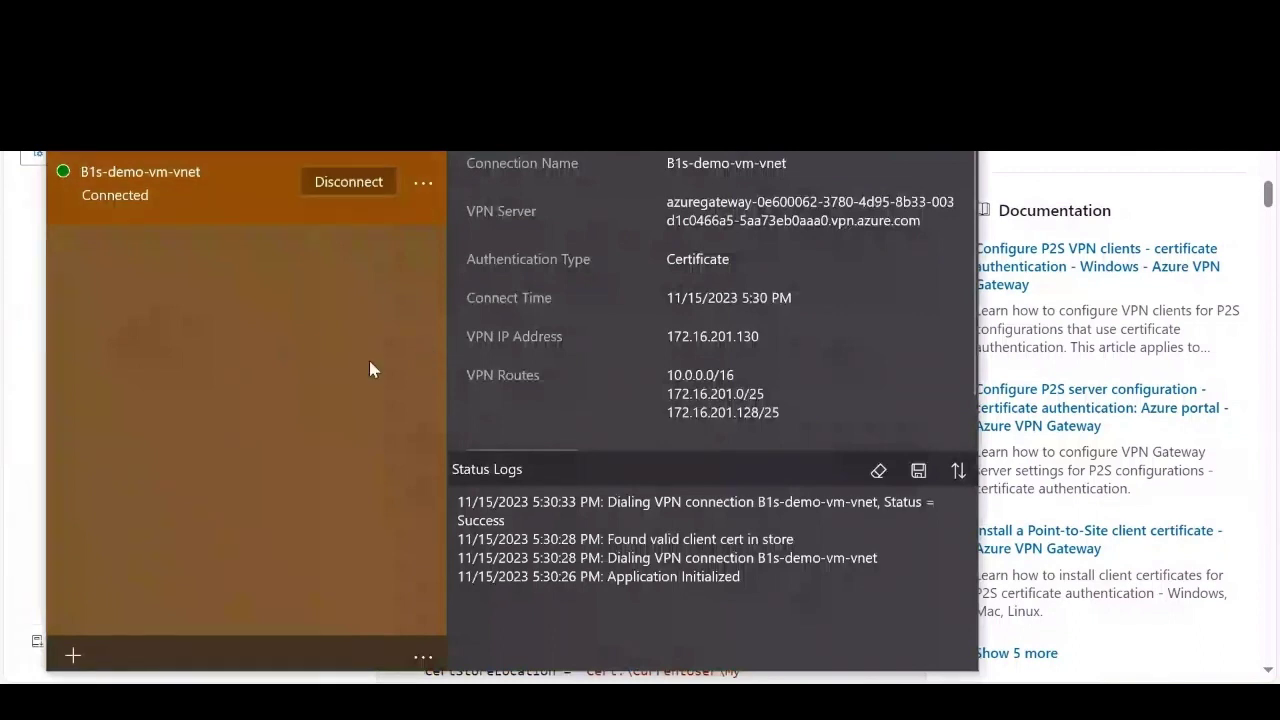
pyautogui.hotkey('alt', 'Tab')
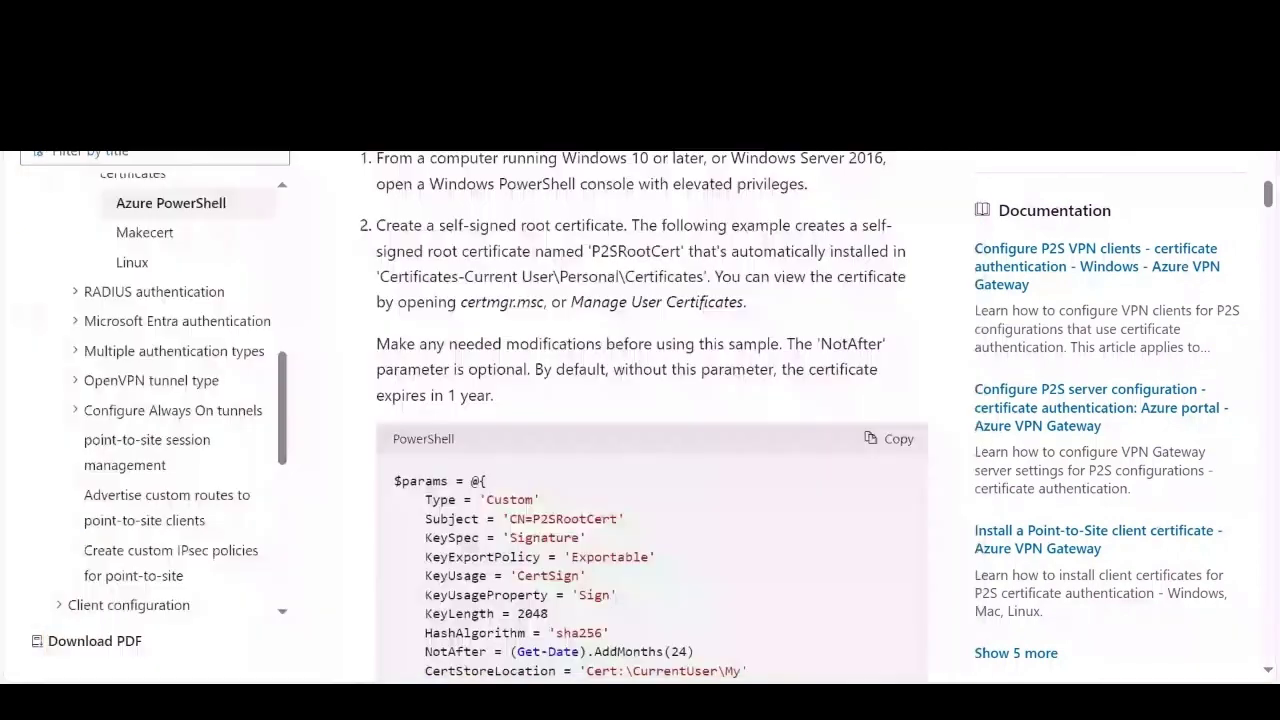
# View the certificate and VPN files in File Explorer's Downloads folder, and switch to the sample blob container in the Azure portal.
pyautogui.click(862, 702)
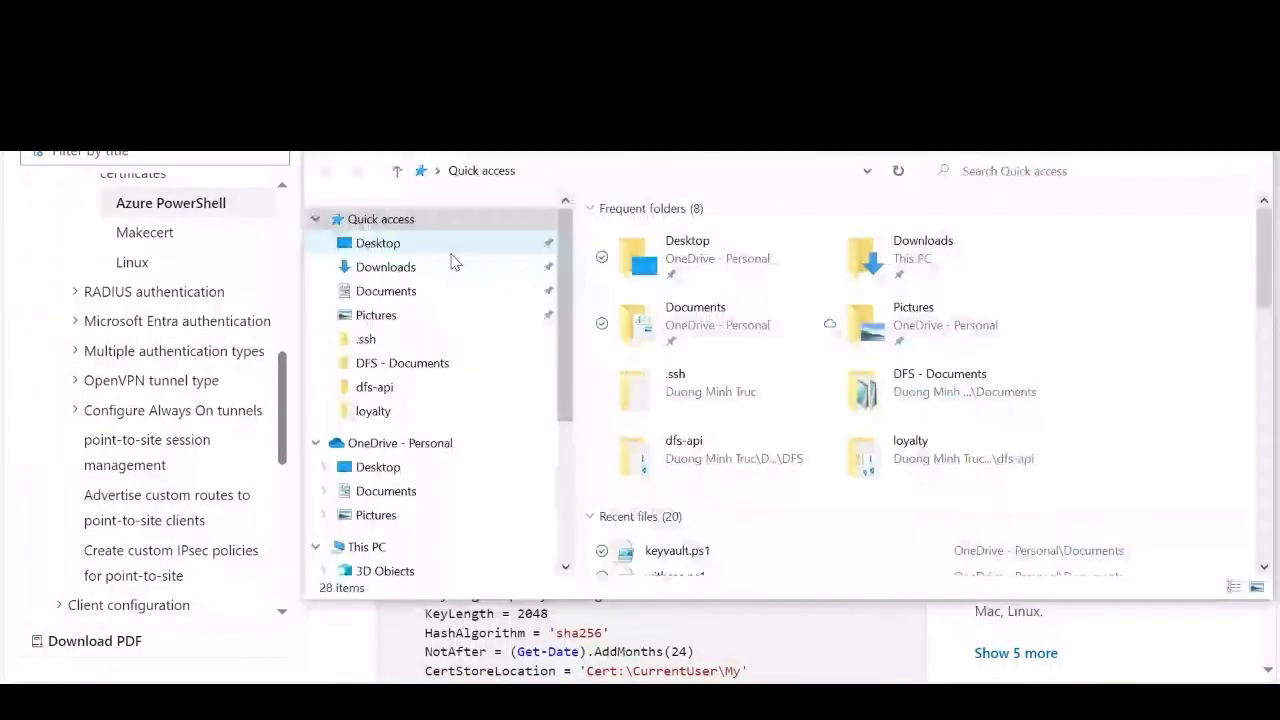
pyautogui.click(452, 265)
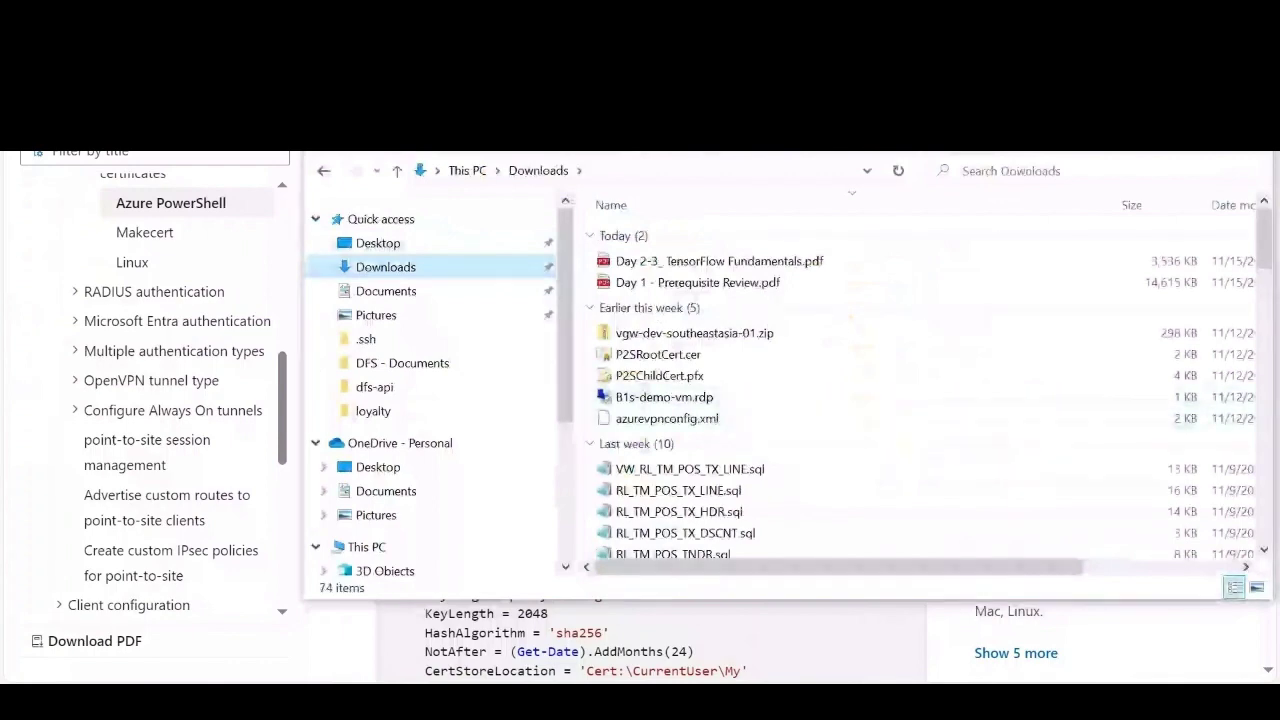
pyautogui.hotkey('alt', 'Tab')
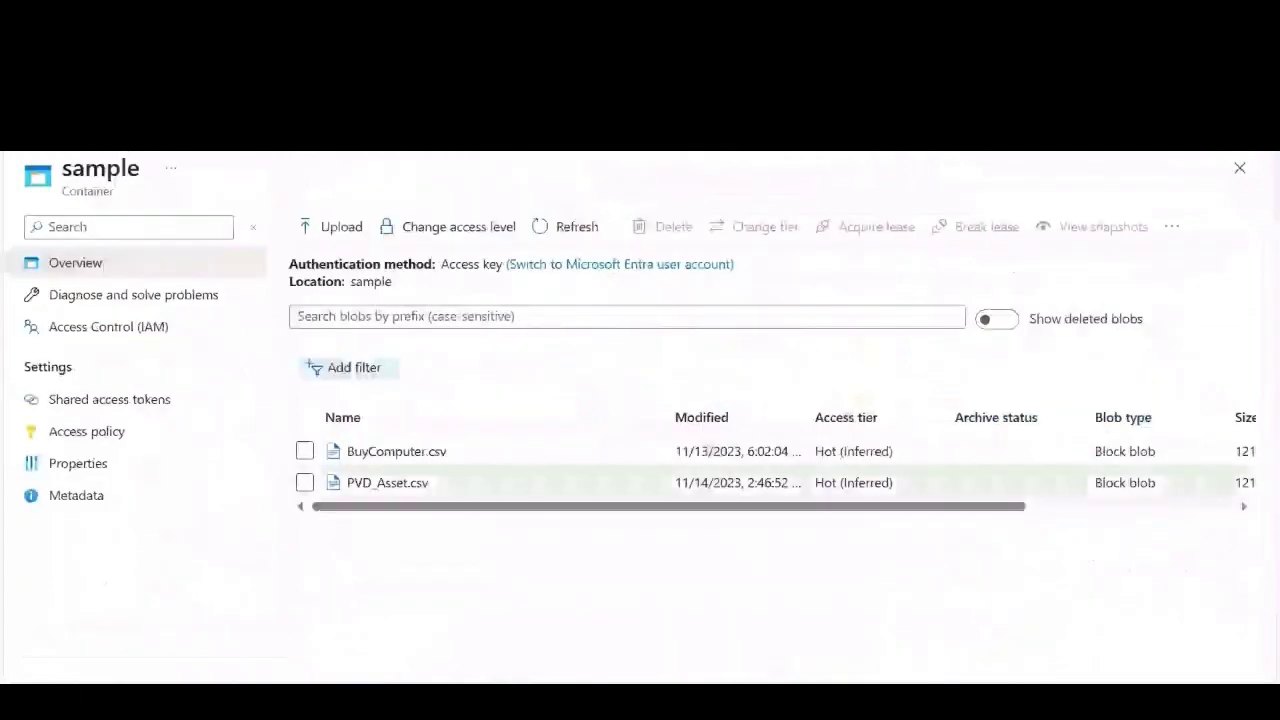
# Review the Step 1 task slide and the overview of the vgw-dev-southeastasia-01 virtual network gateway in the Azure portal.
pyautogui.rightClick(187, 27)
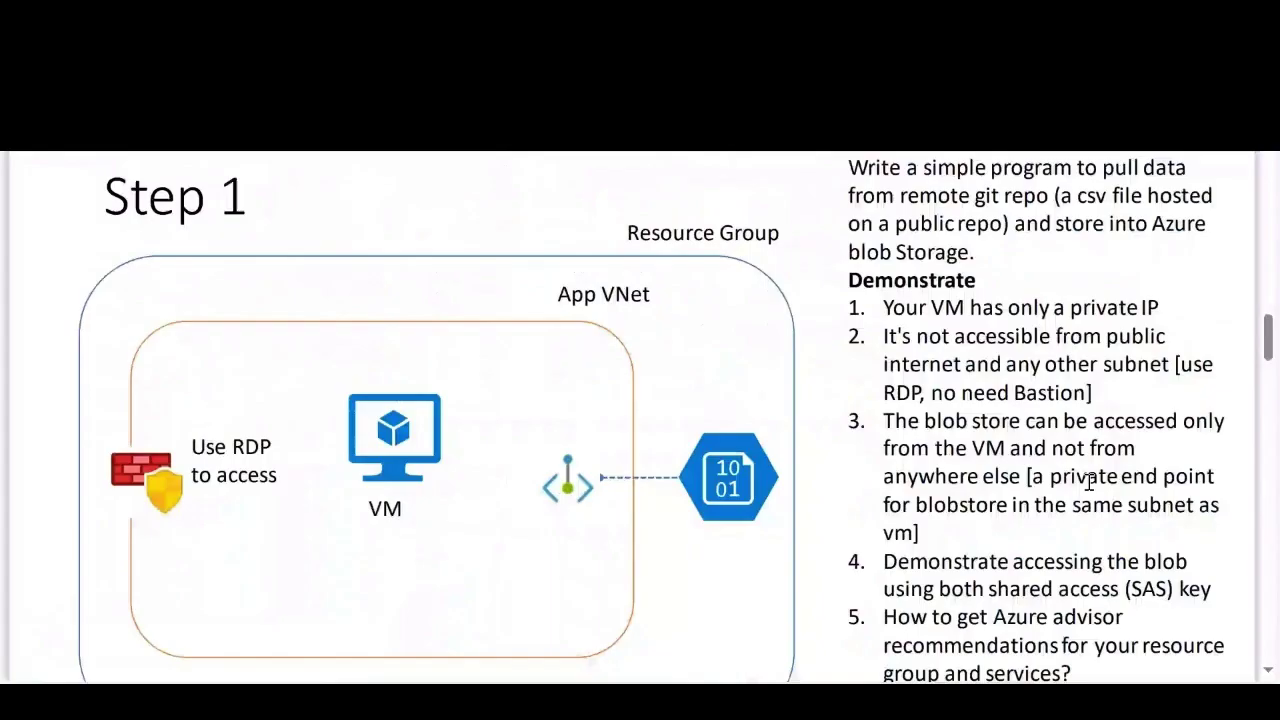
pyautogui.scroll(-2, 1090, 483)
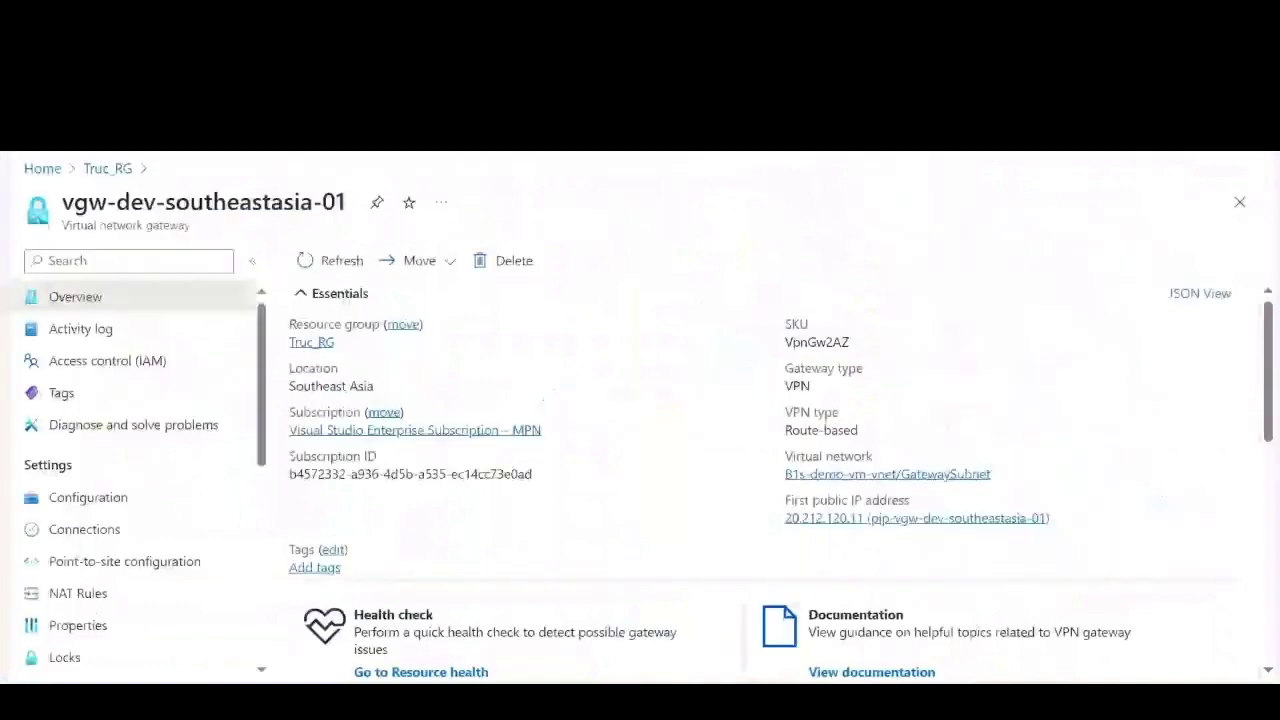
pyautogui.scroll(-2, 302, 418)
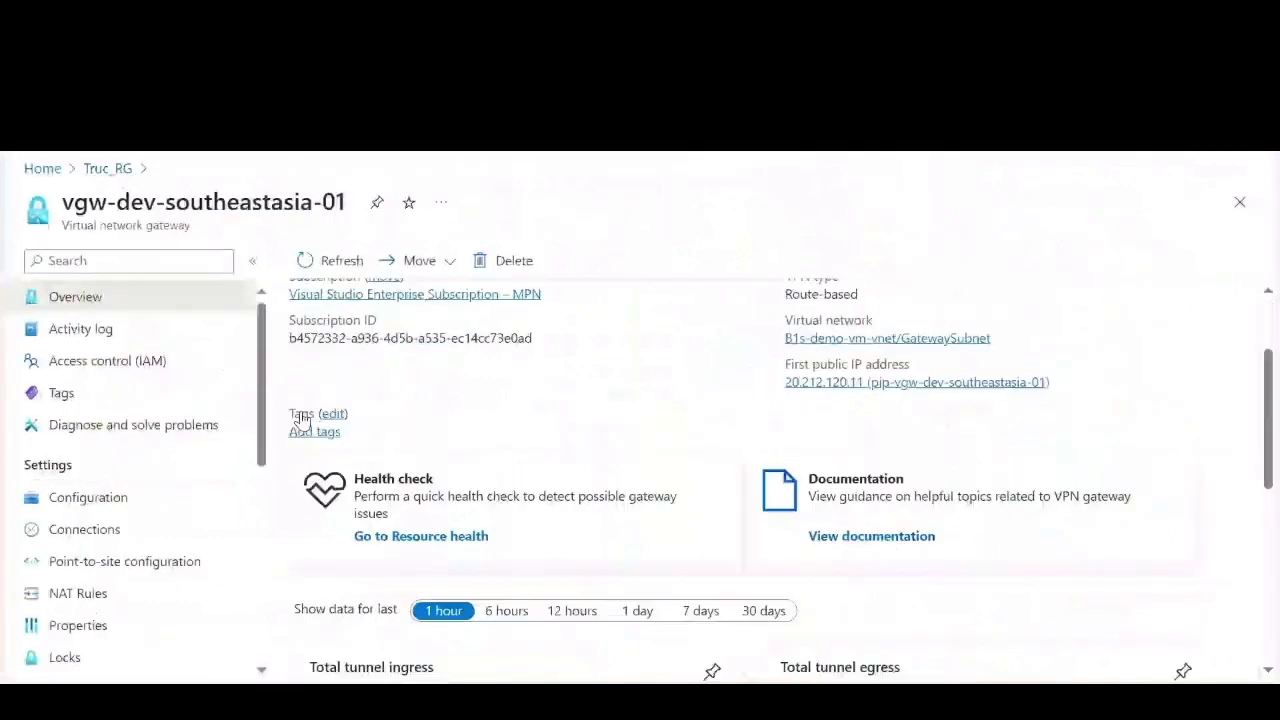
pyautogui.scroll(1, 795, 510)
pyautogui.scroll(2, 795, 510)
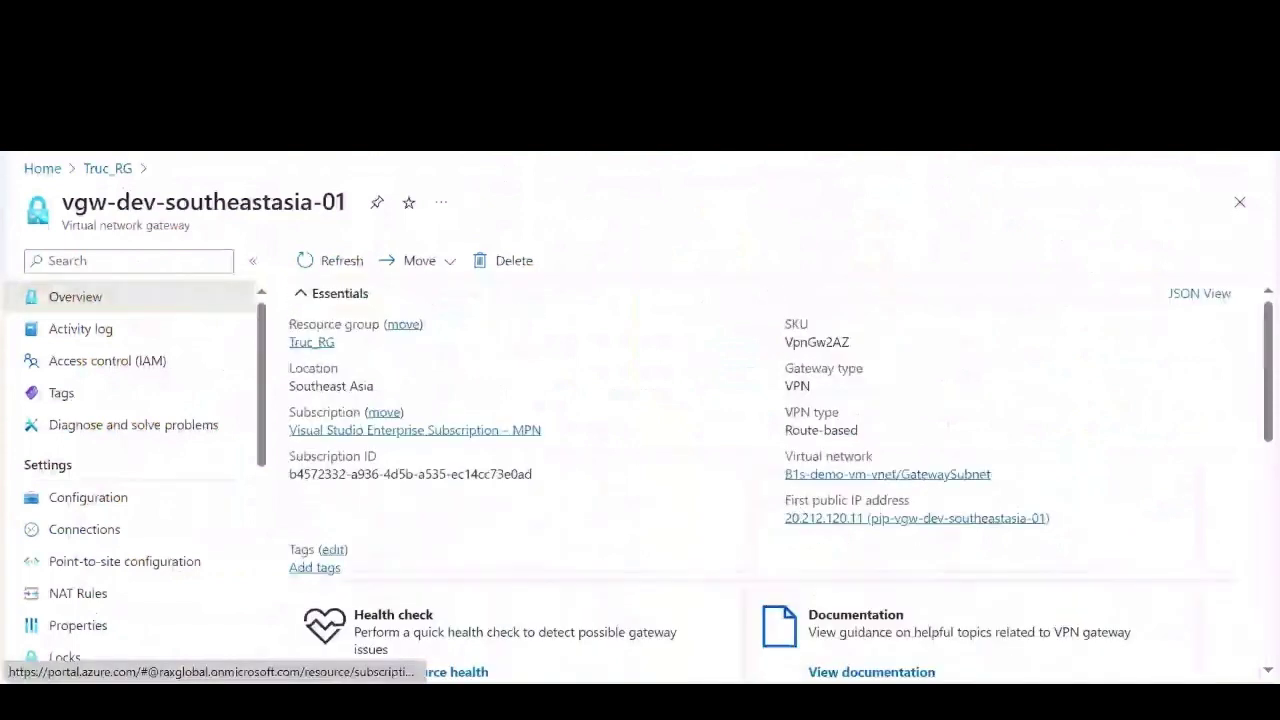
# Open the stcapstonedemo storage account from the Truc_RG resource group.
pyautogui.click(107, 169)
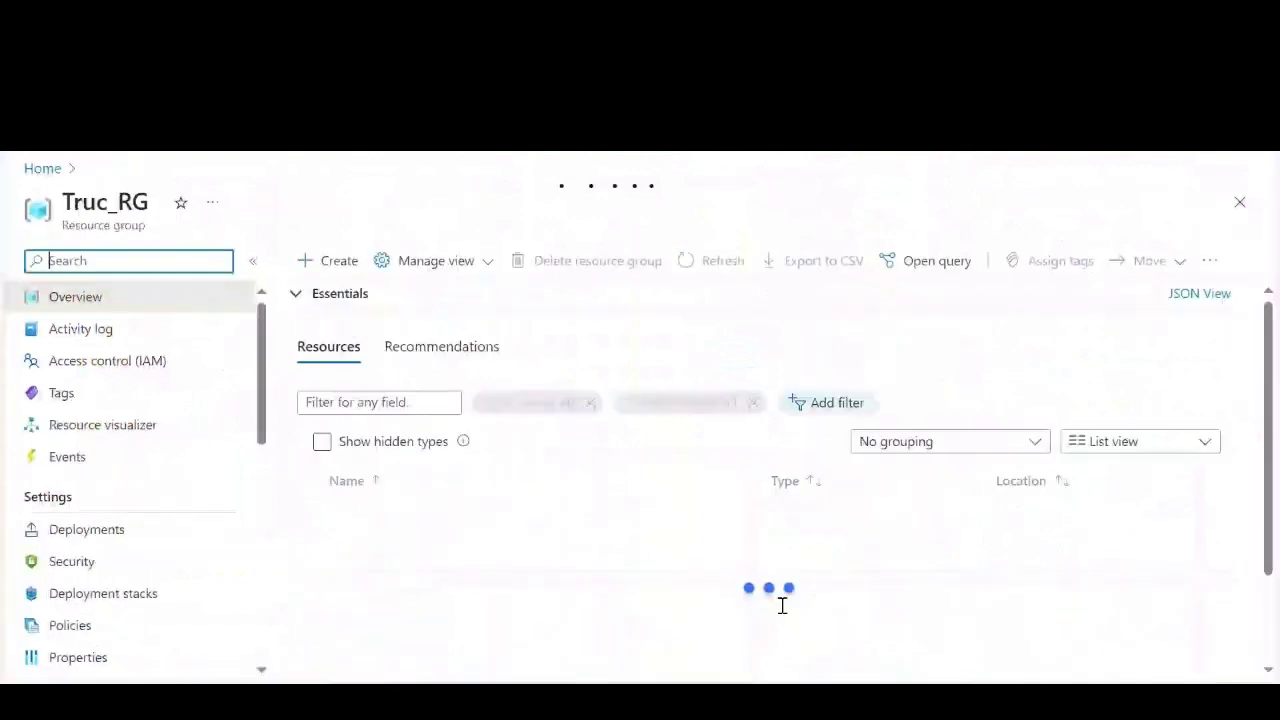
pyautogui.scroll(-3, 420, 620)
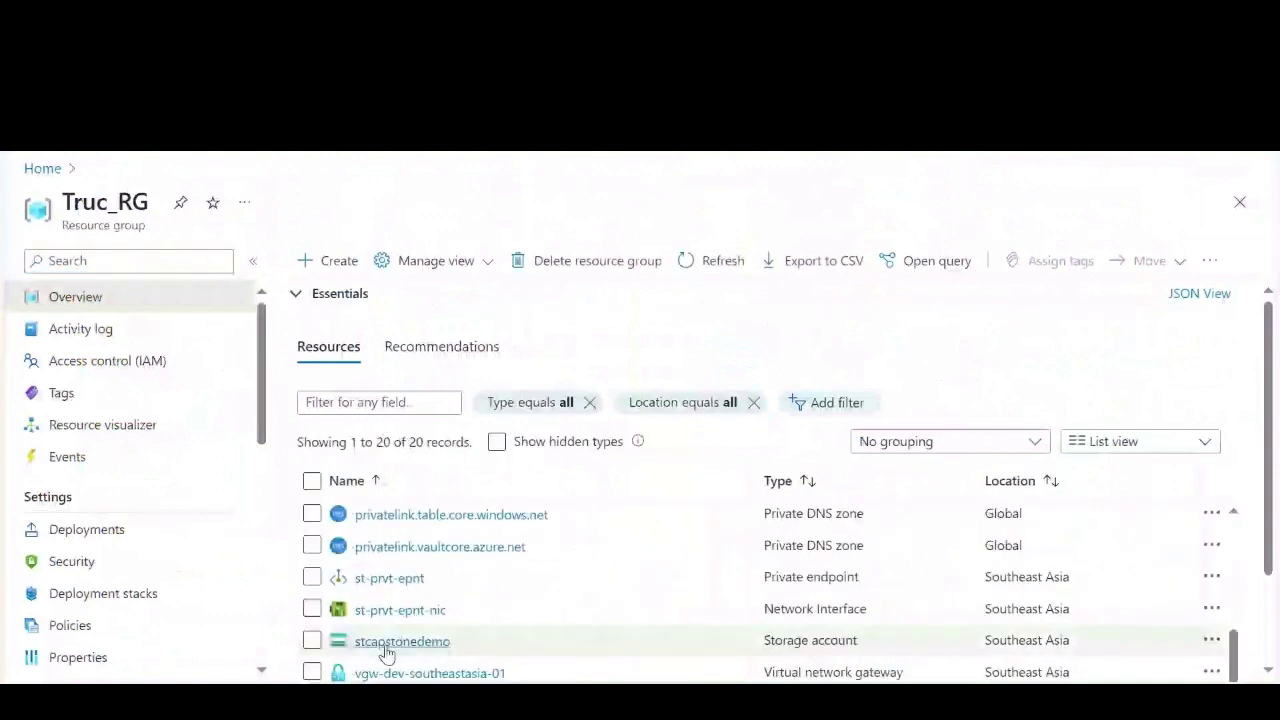
pyautogui.click(395, 641)
pyautogui.scroll(-4, 205, 605)
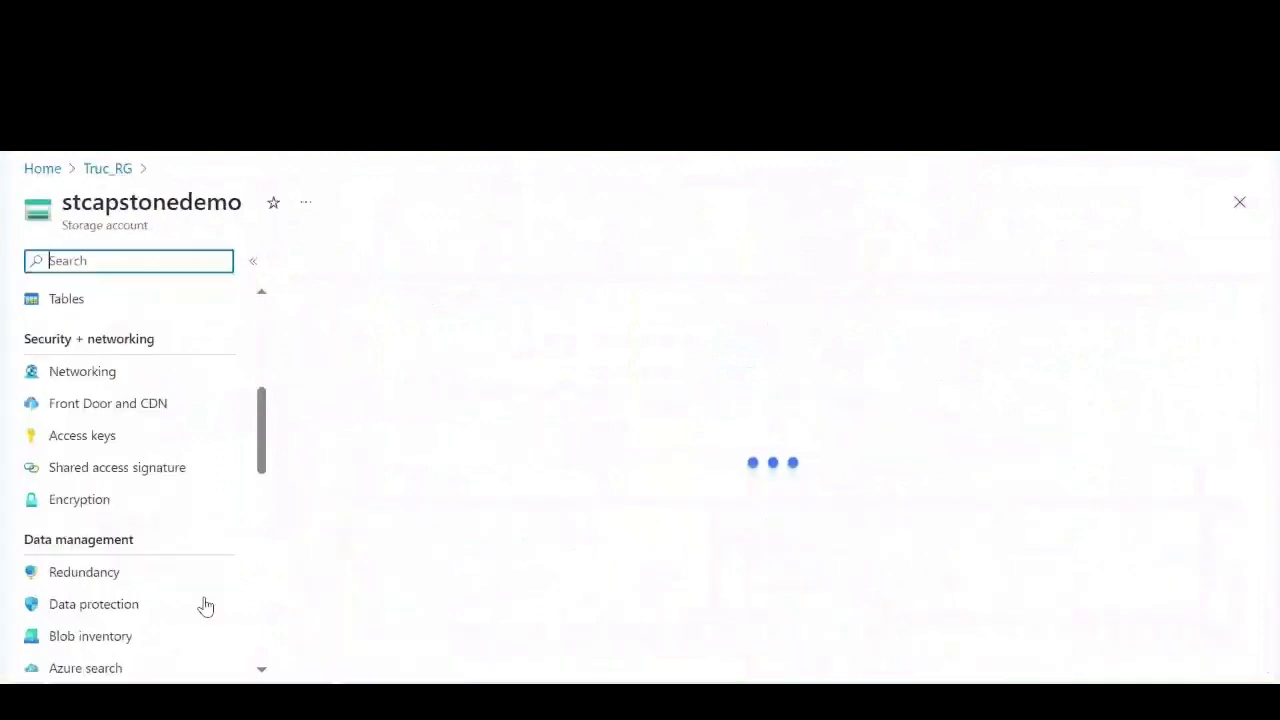
# Check the storage account's public network access setting and open its st-prvt-epnt private endpoint.
pyautogui.click(100, 372)
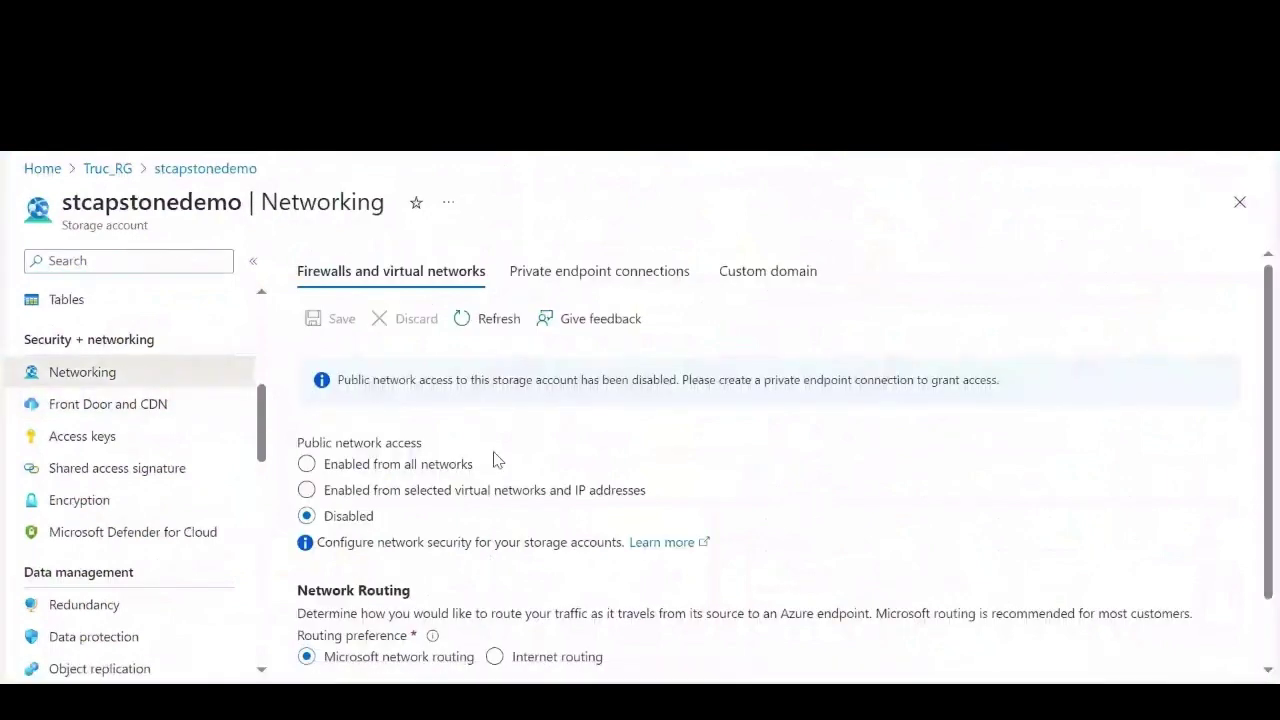
pyautogui.scroll(-1, 708, 458)
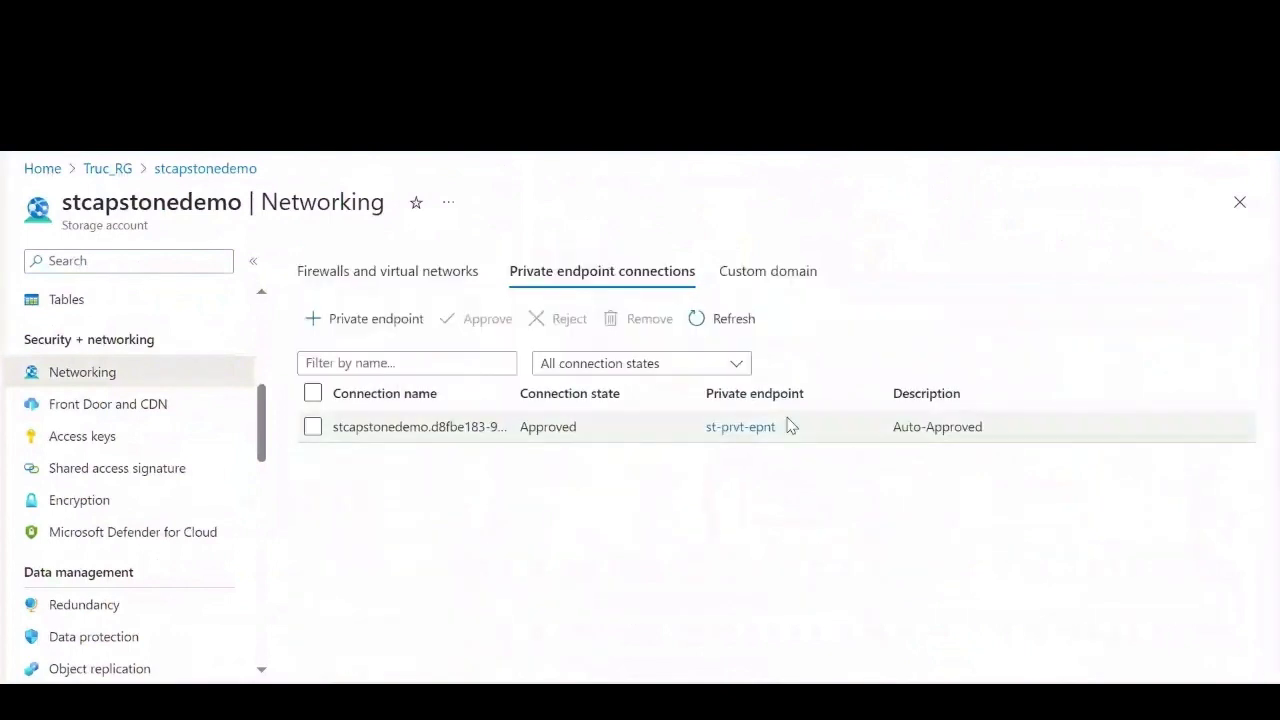
pyautogui.click(760, 427)
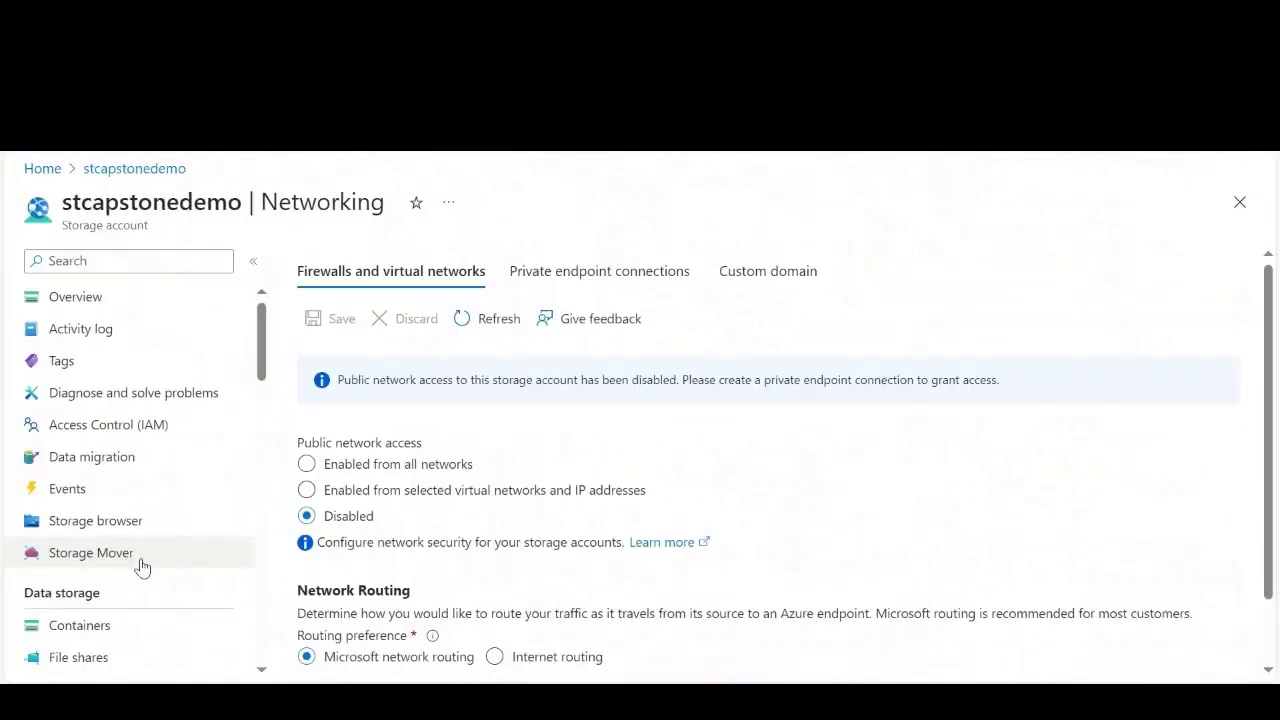
# Open the Shared access signature page of the stcapstonedemo storage account.
pyautogui.scroll(-2, 150, 556)
pyautogui.scroll(2, 163, 535)
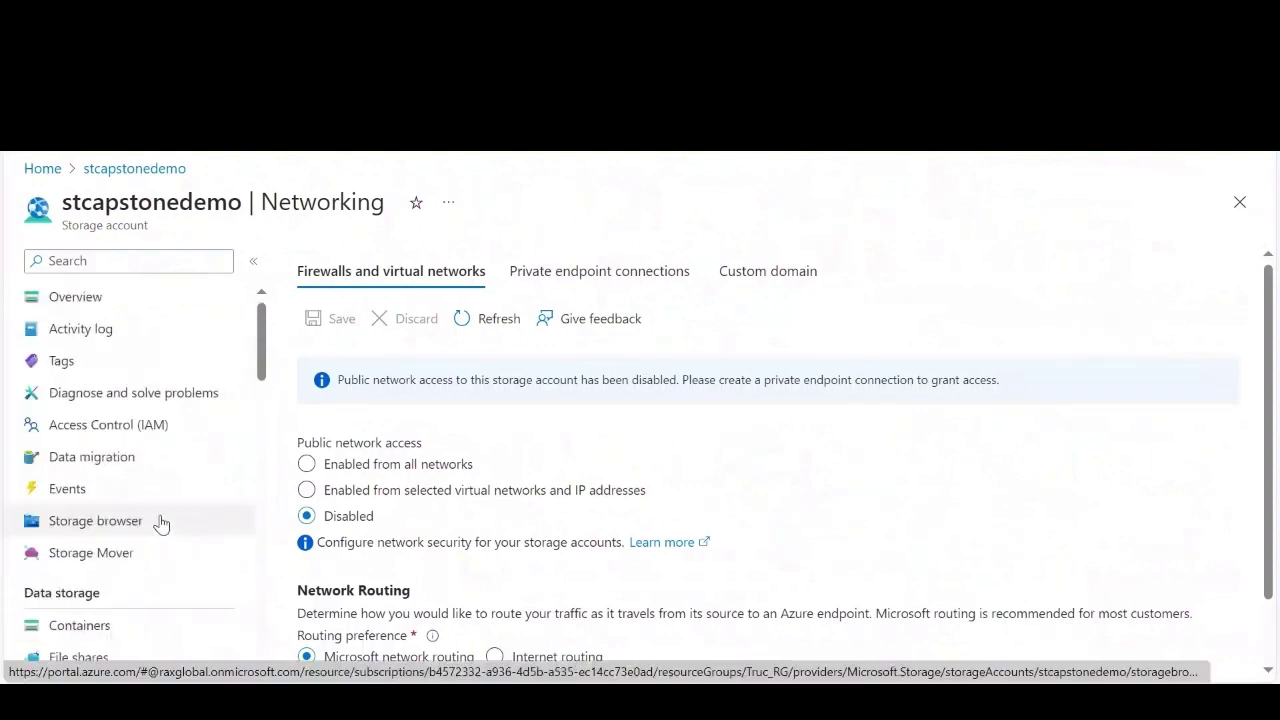
pyautogui.scroll(-7, 160, 520)
pyautogui.scroll(1, 160, 530)
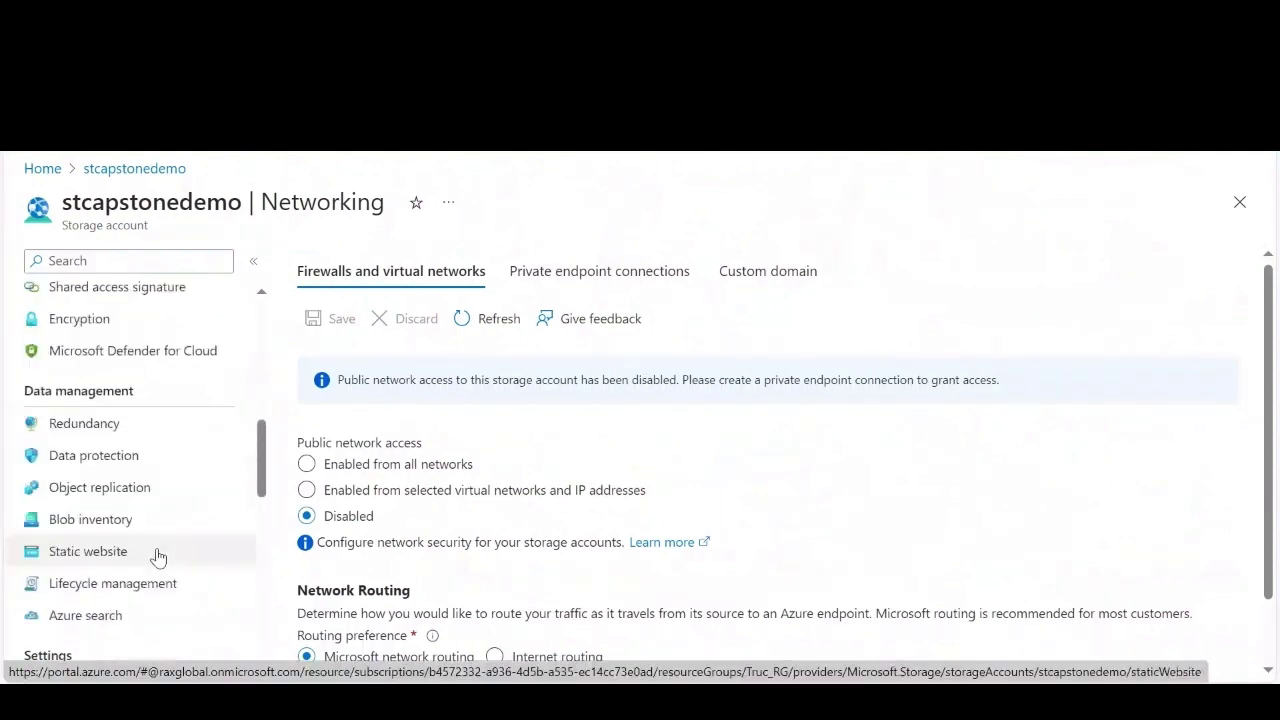
pyautogui.scroll(1, 165, 450)
pyautogui.click(168, 410)
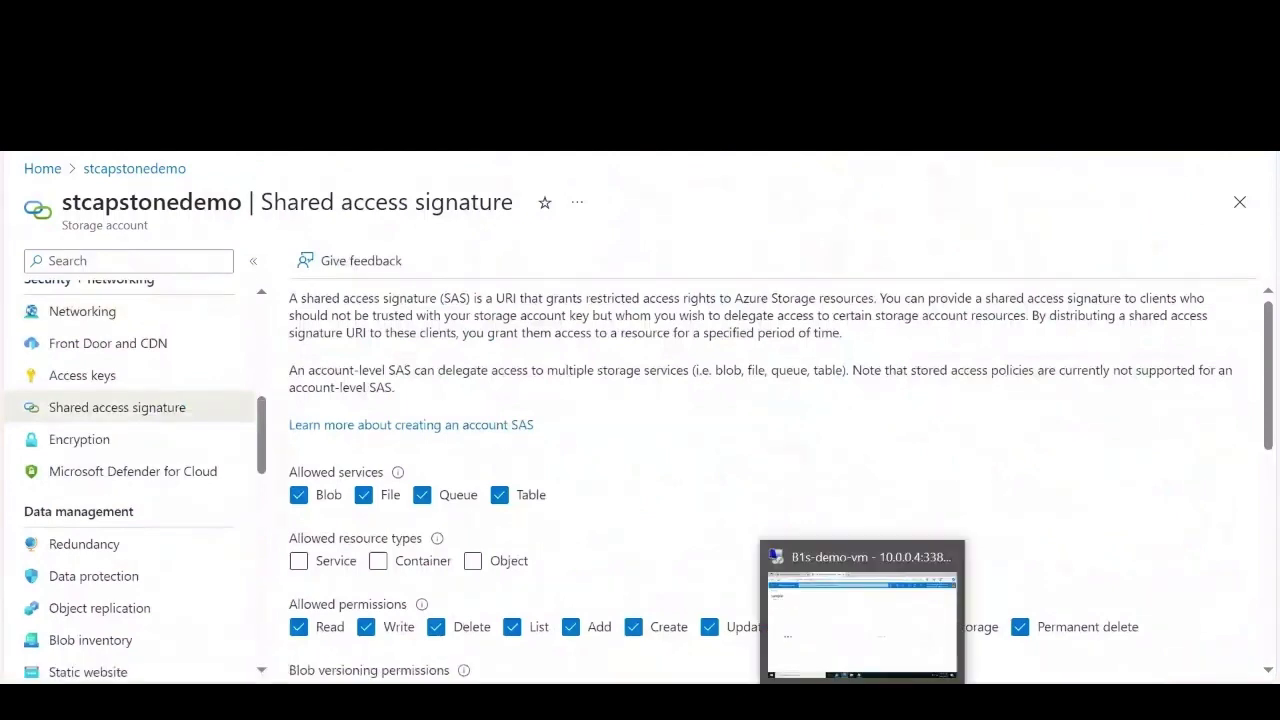
# Switch to the B1s-demo-vm remote session to review the SAS upload script, and read the AzCopy download article.
pyautogui.click(862, 702)
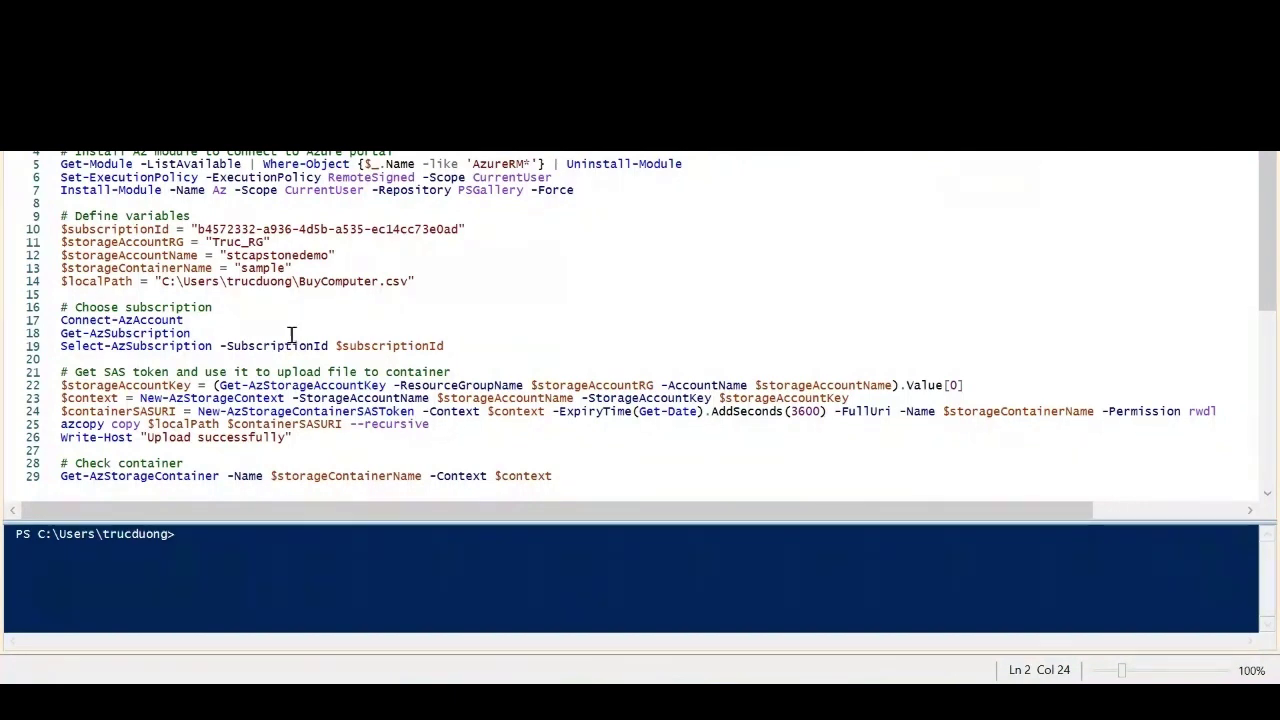
pyautogui.scroll(-1, 291, 334)
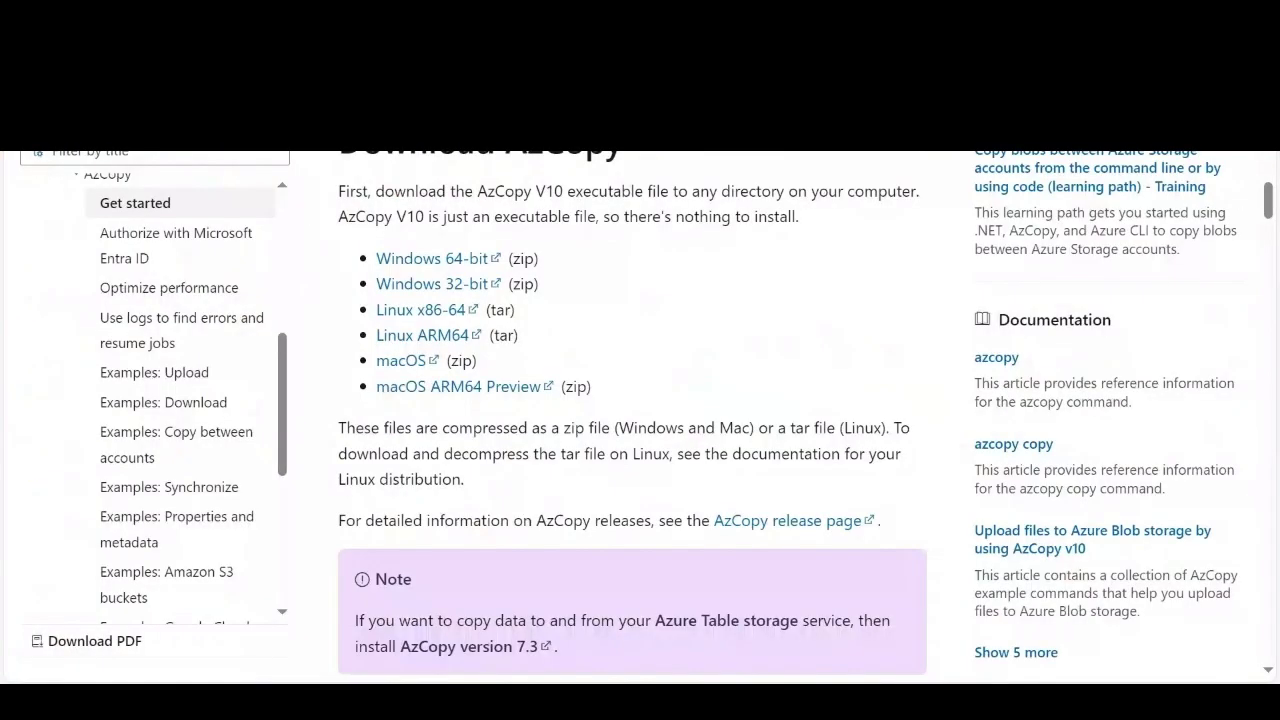
pyautogui.scroll(5, 825, 399)
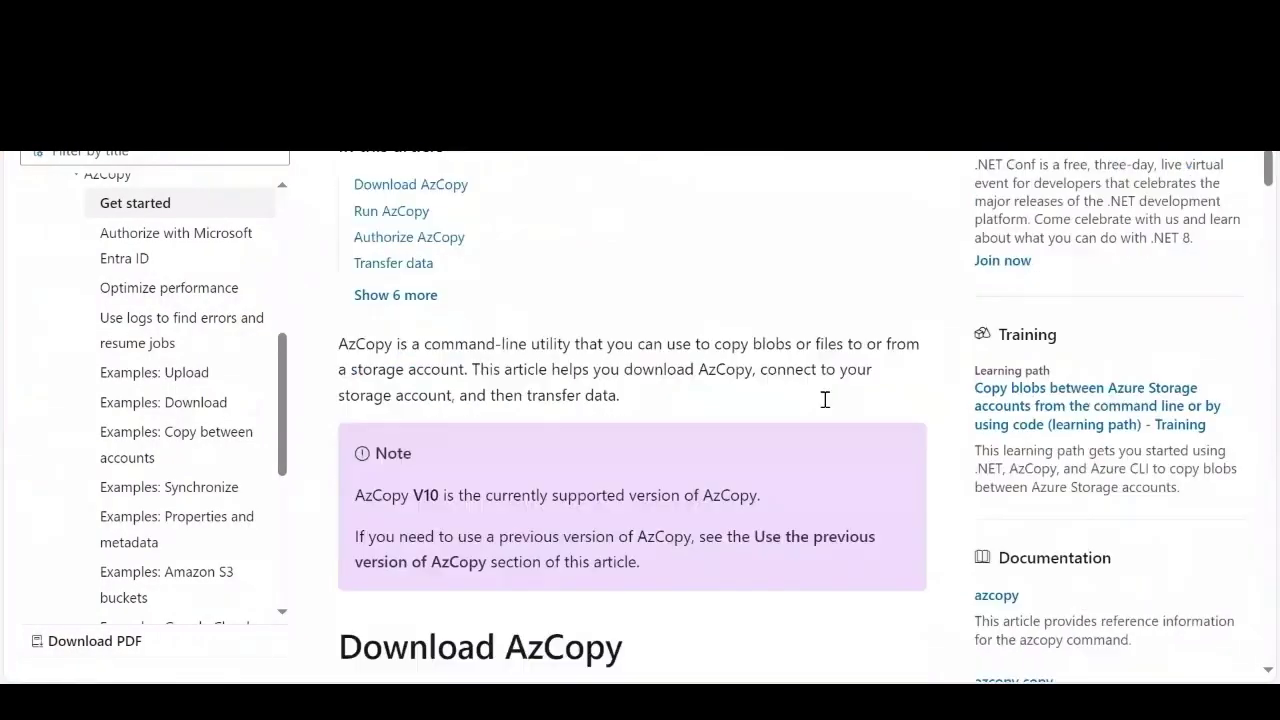
pyautogui.scroll(3, 825, 399)
pyautogui.scroll(-4, 825, 406)
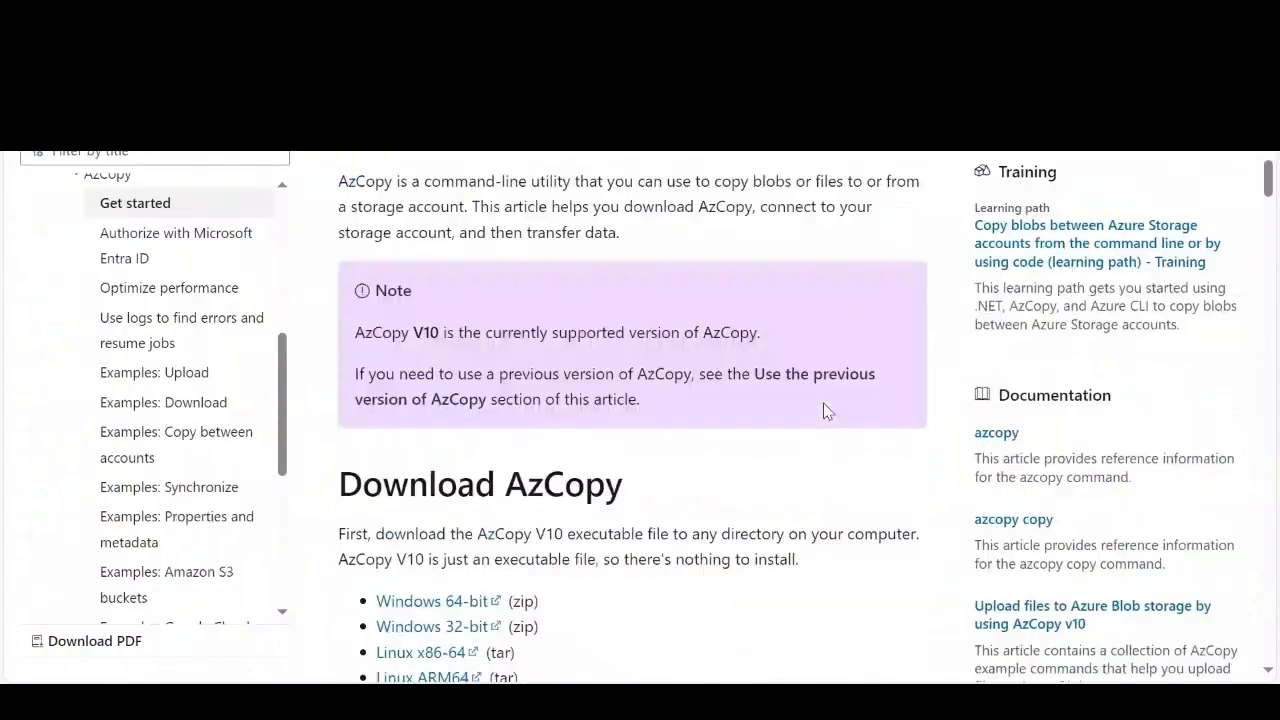
pyautogui.scroll(-3, 825, 412)
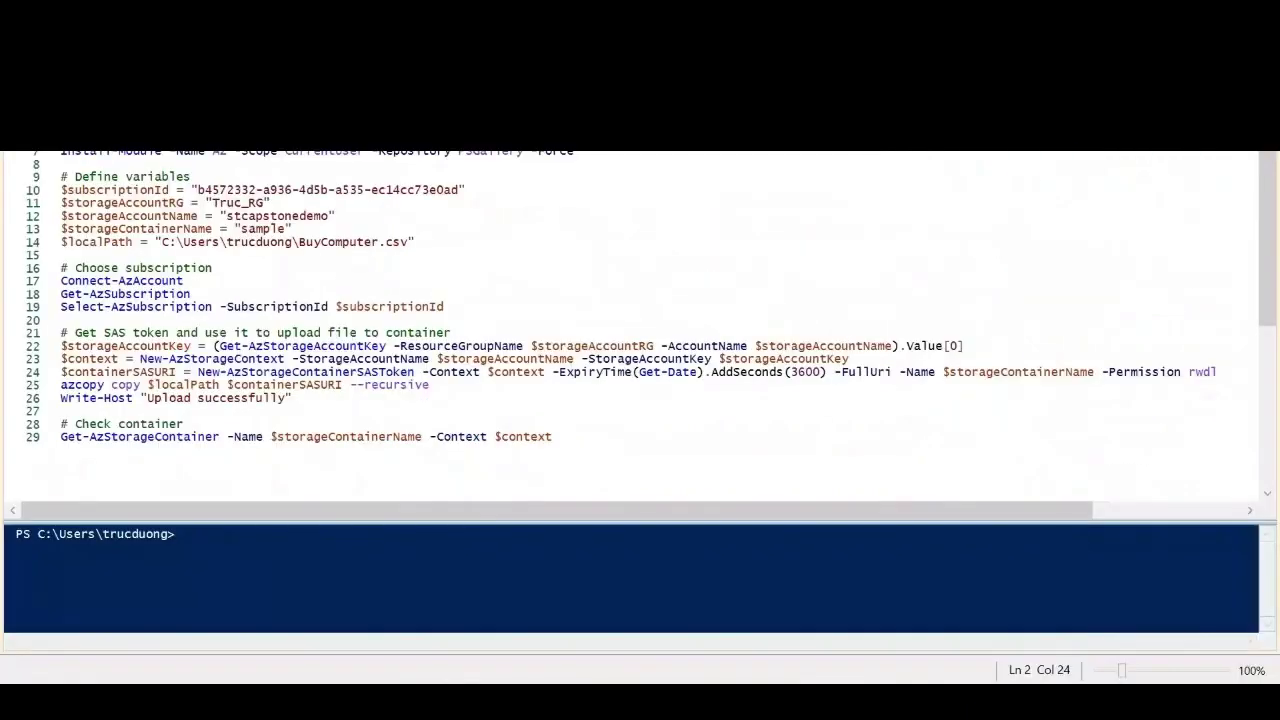
# Browse File Explorer on the VM to the user profile's bin folder to view azcopy, and return to the profile folder.
pyautogui.press('super+e')
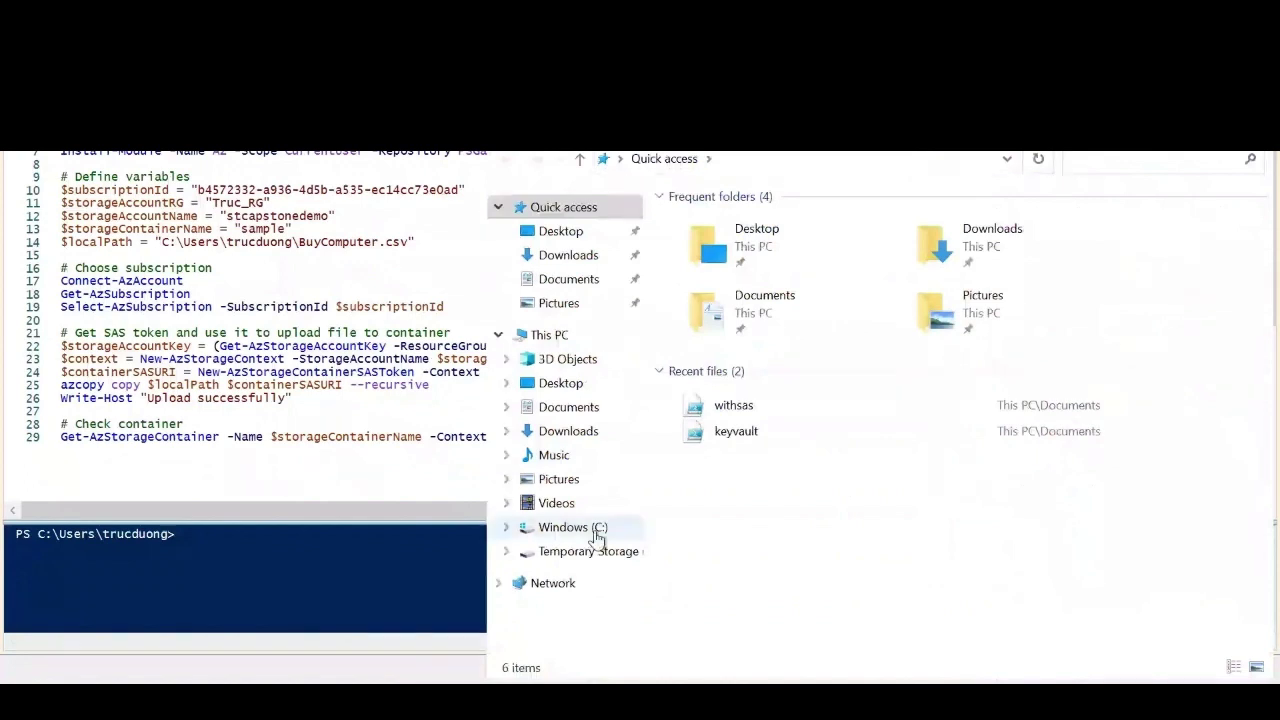
pyautogui.click(573, 527)
pyautogui.doubleClick(786, 331)
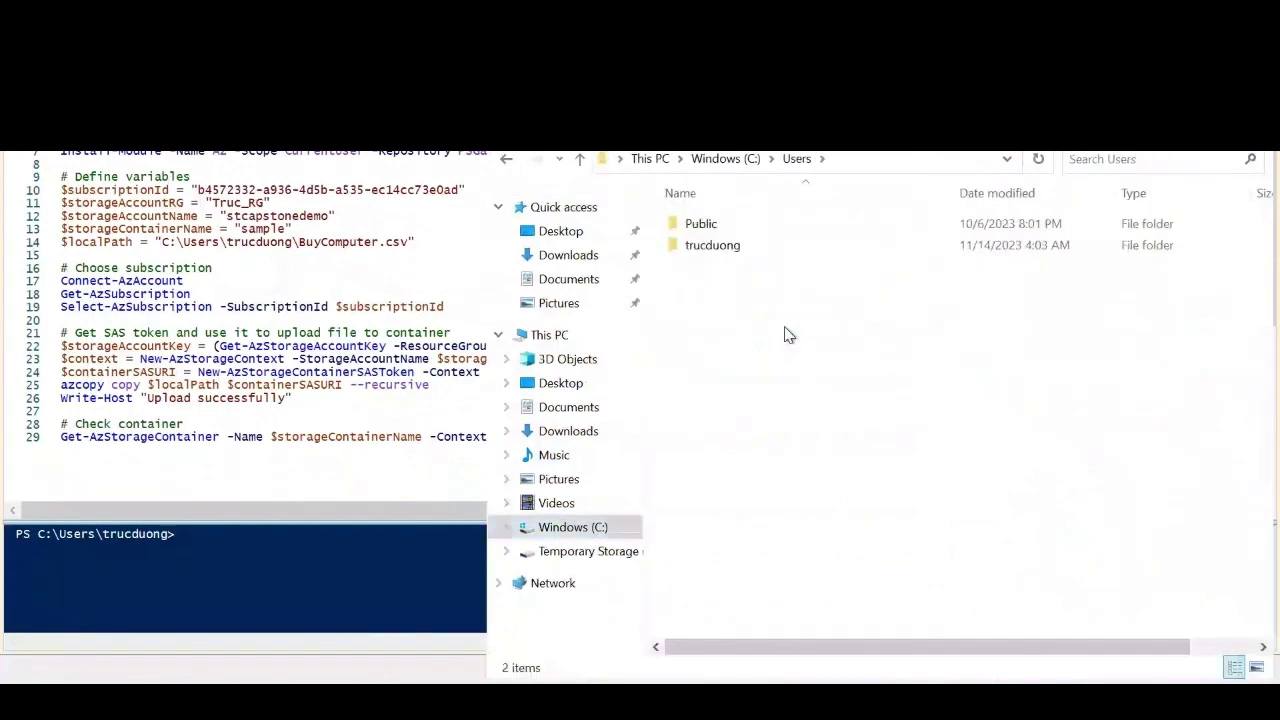
pyautogui.doubleClick(772, 248)
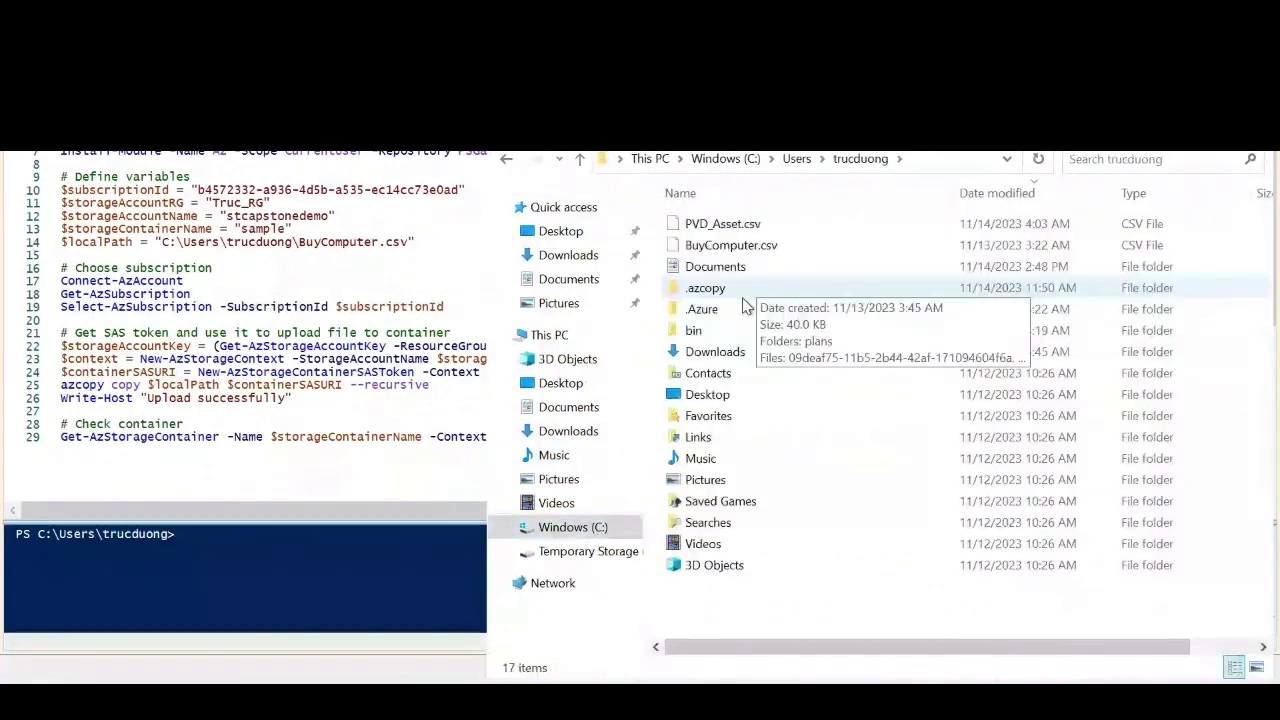
pyautogui.doubleClick(716, 333)
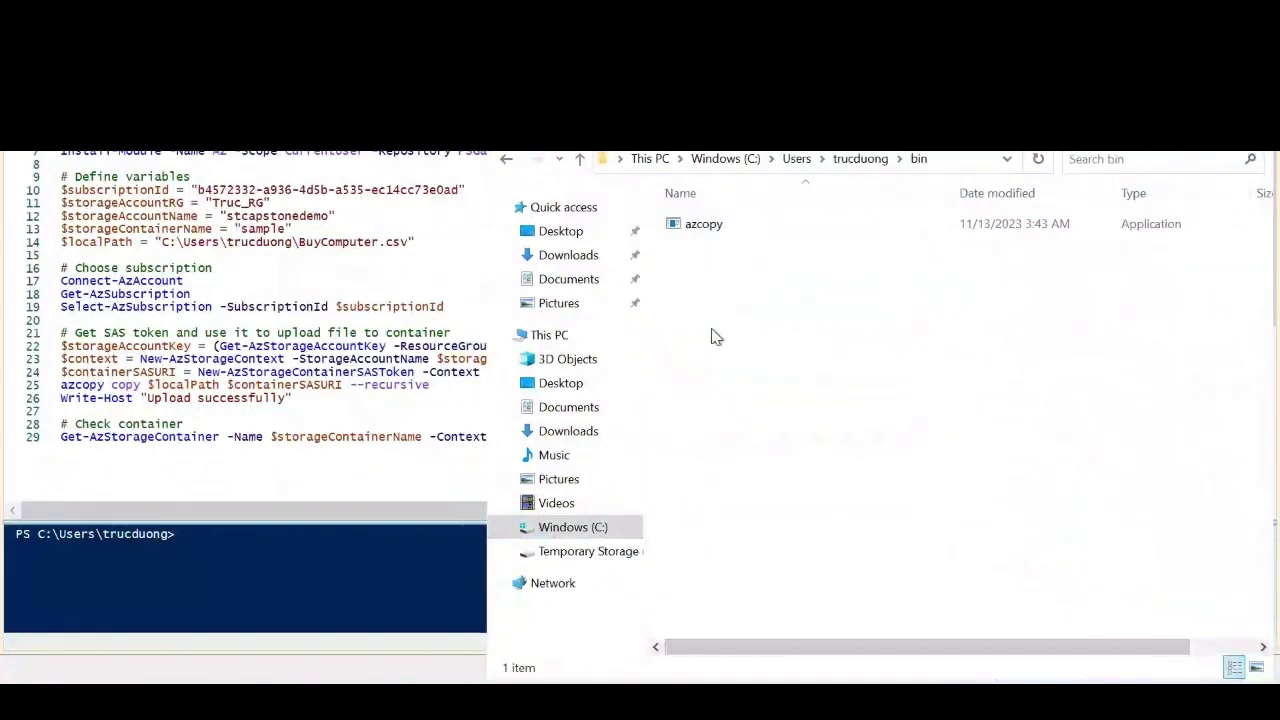
pyautogui.click(507, 160)
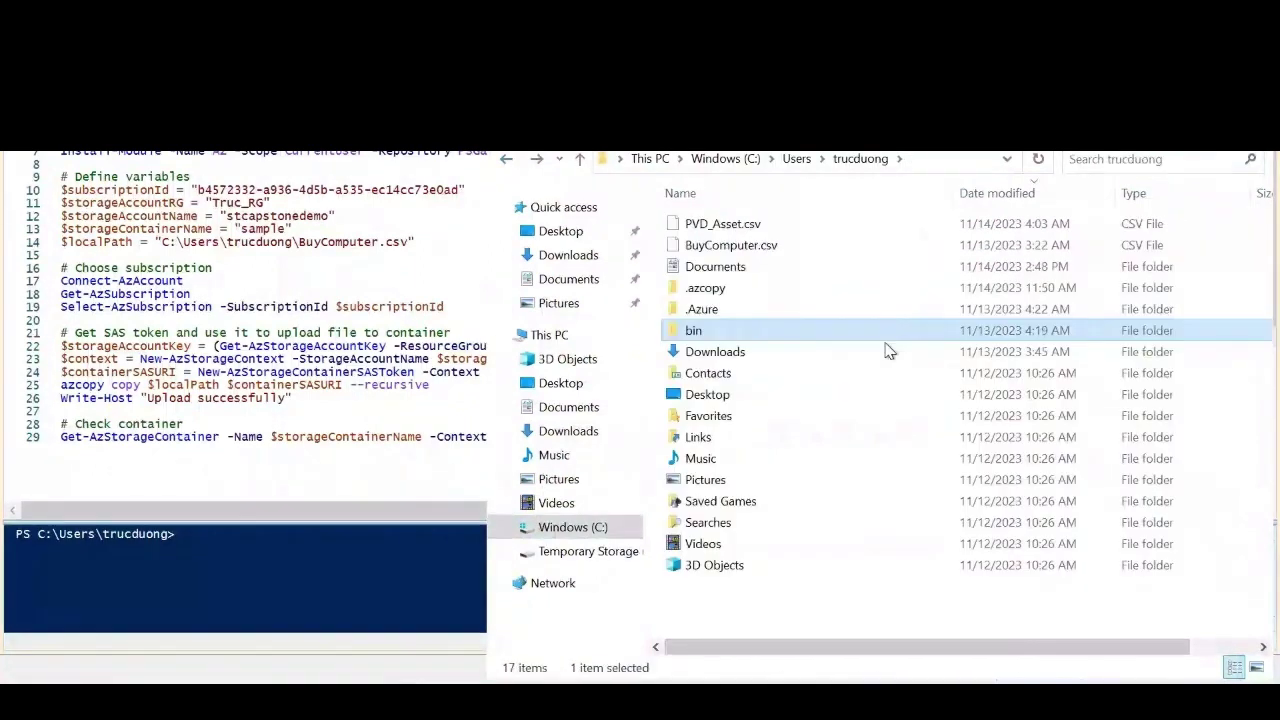
# Search Windows for "en" and open Edit the system environment variables.
pyautogui.hotkey('alt', 'Tab')
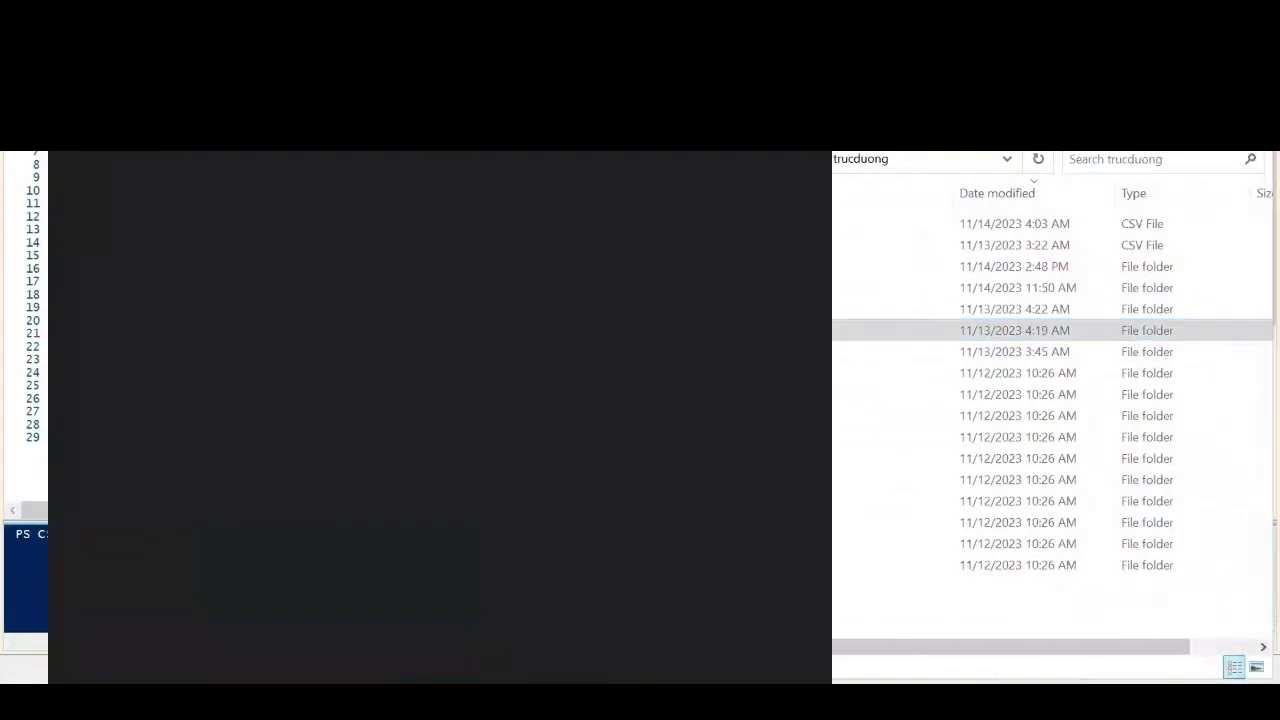
pyautogui.write('sy')
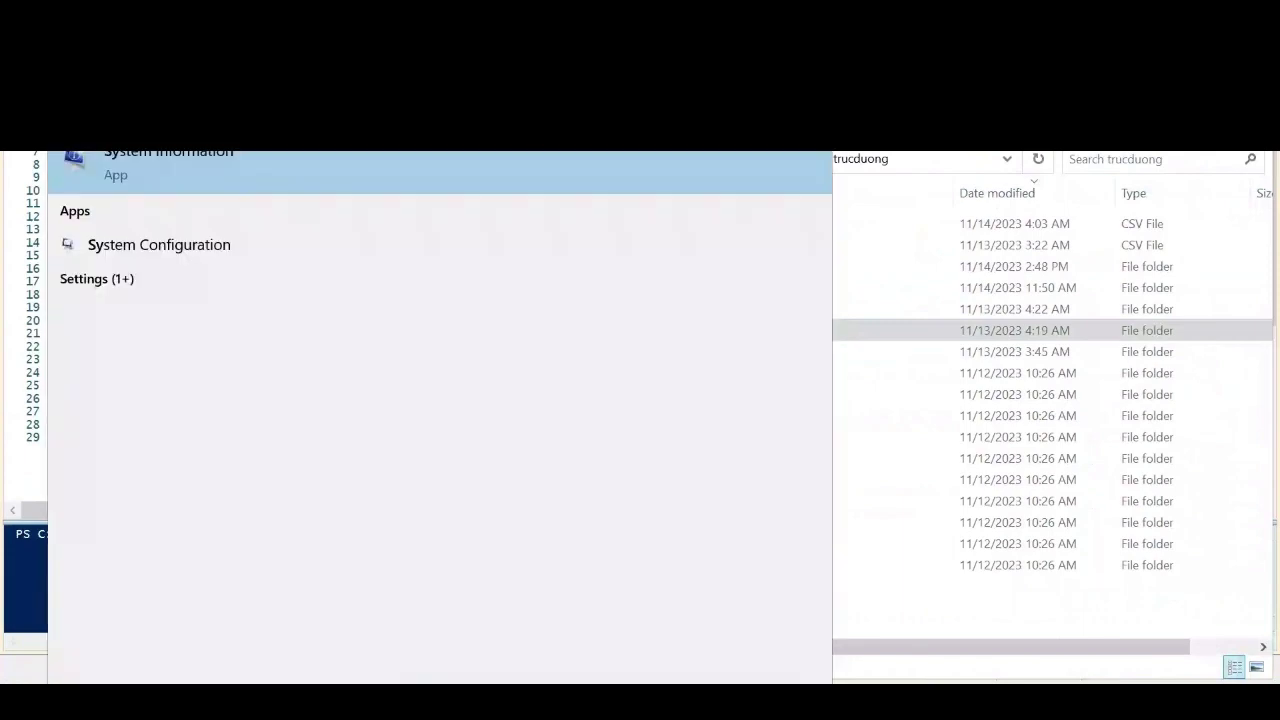
pyautogui.press('BackSpace')
pyautogui.press('BackSpace')
pyautogui.write('en')
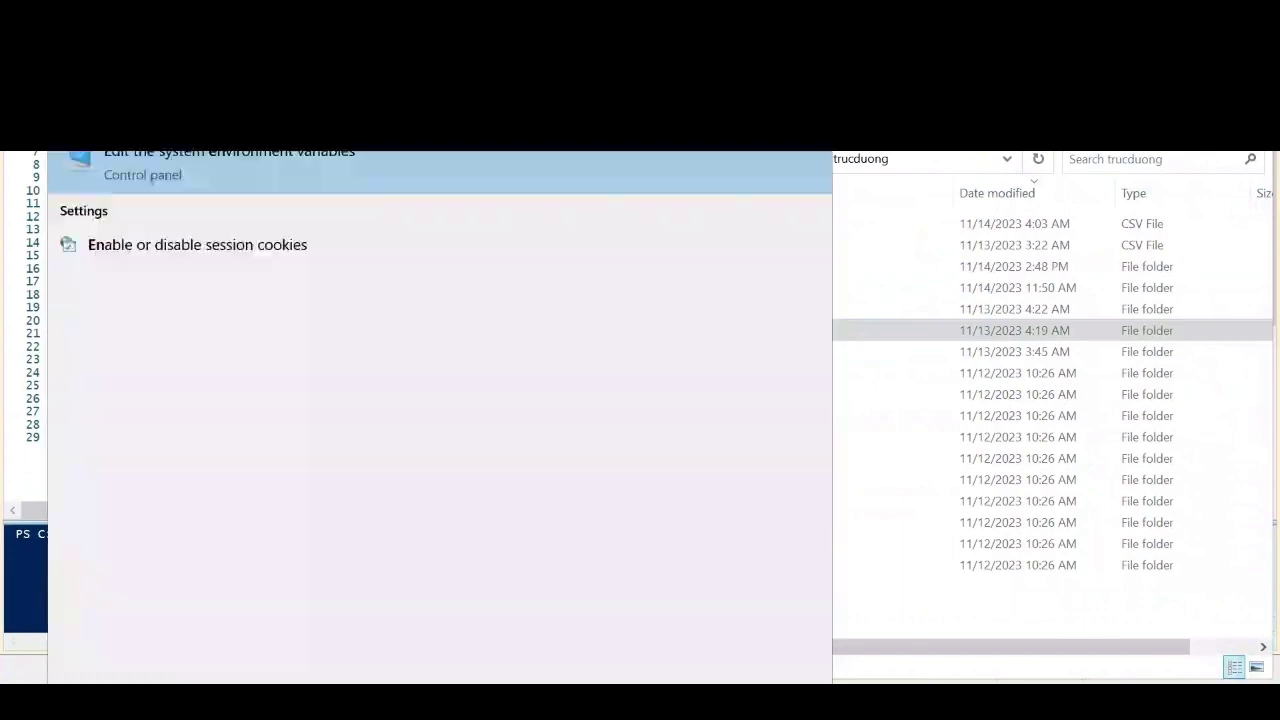
pyautogui.press('Return')
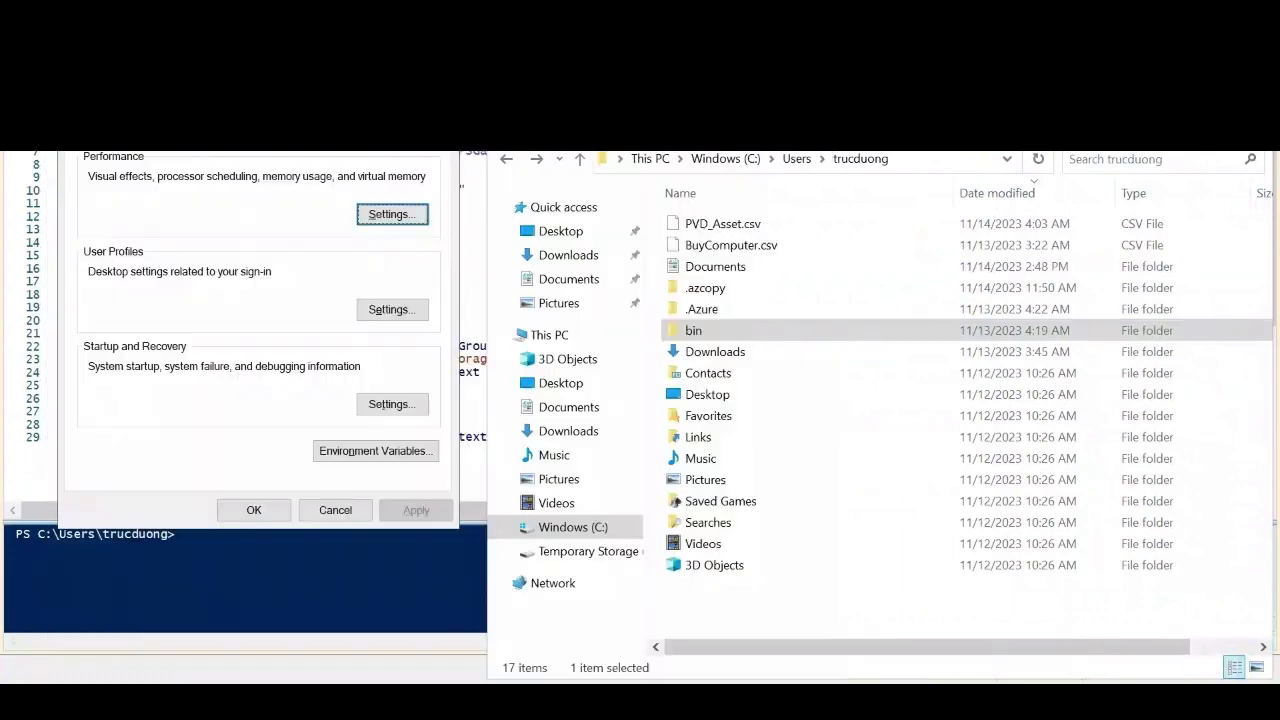
# Check the system Path variable for the user profile's bin folder and close the environment variable dialogs.
pyautogui.click(375, 451)
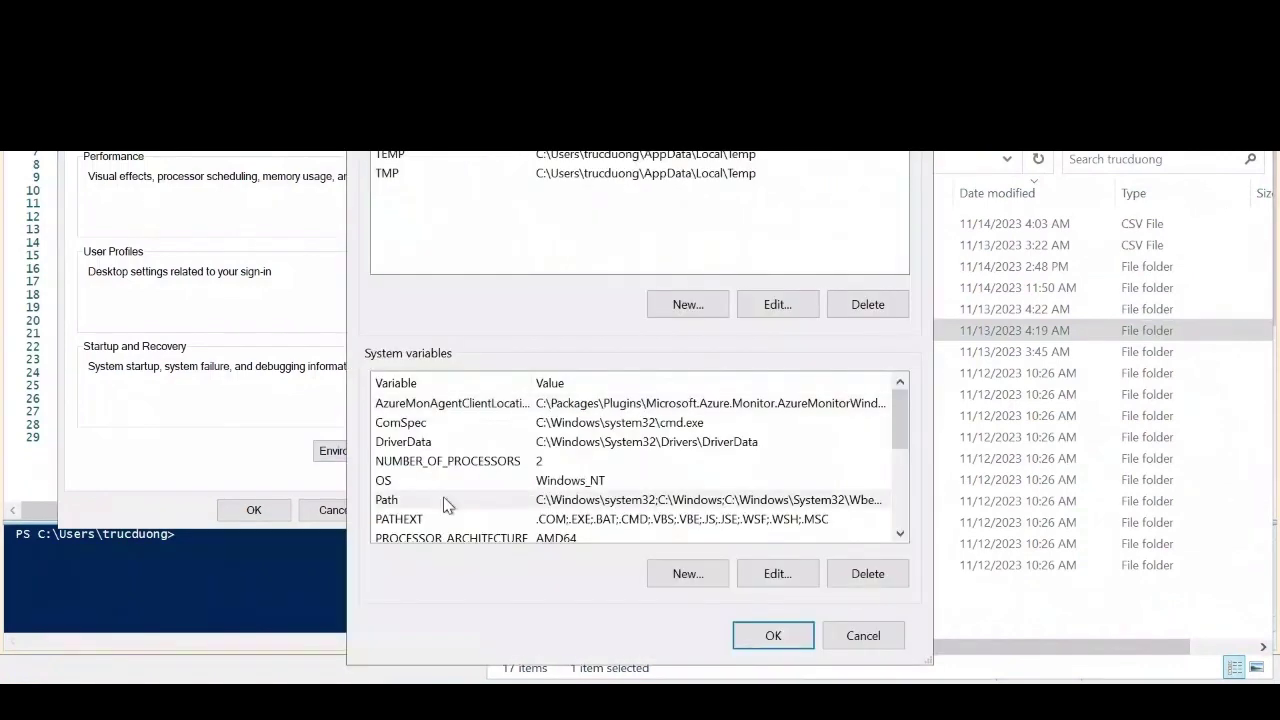
pyautogui.doubleClick(447, 502)
pyautogui.click(627, 247)
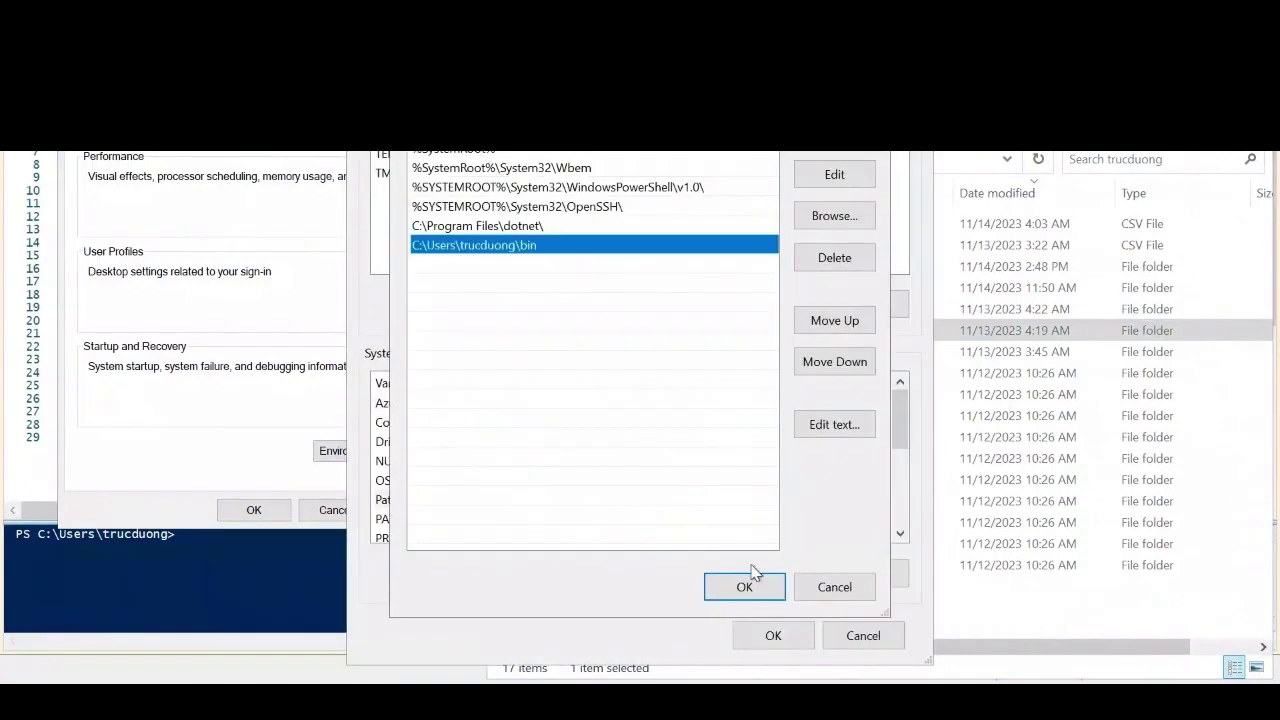
pyautogui.click(745, 586)
pyautogui.click(770, 636)
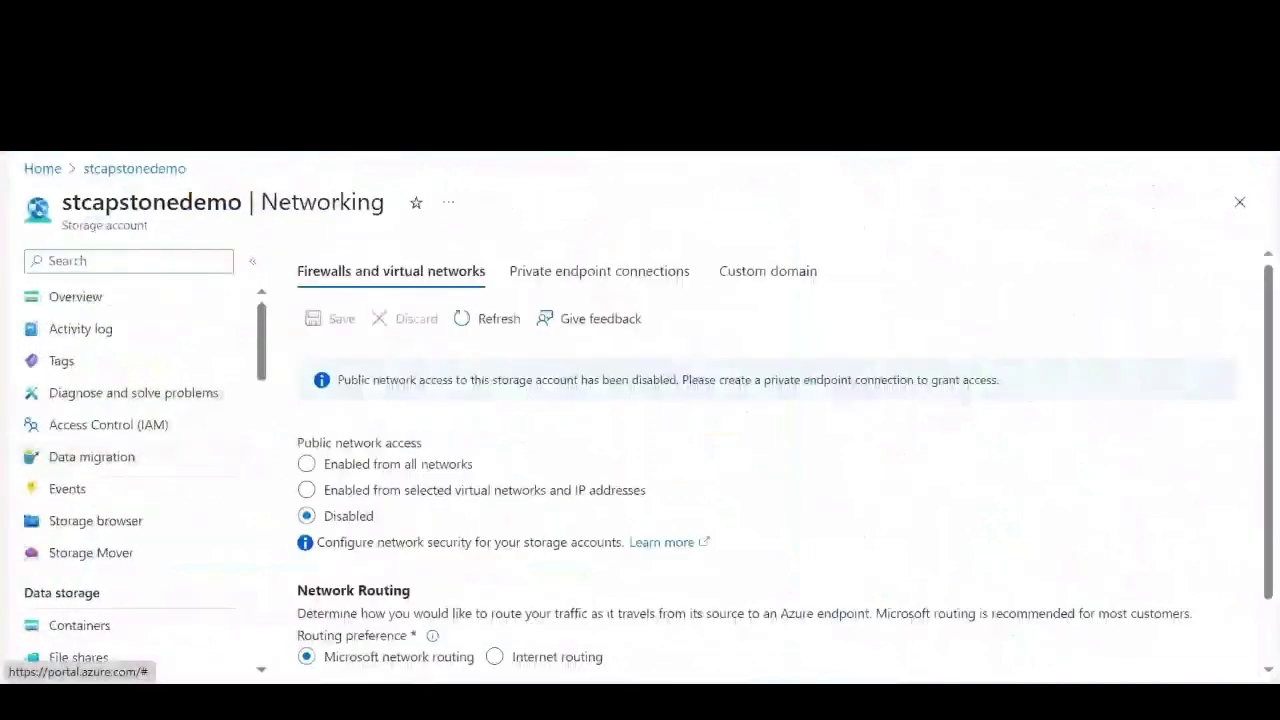
# Switch back to the Azure portal, return to its home page, and open the Truc_RG resource group from Resource groups.
pyautogui.click(134, 169)
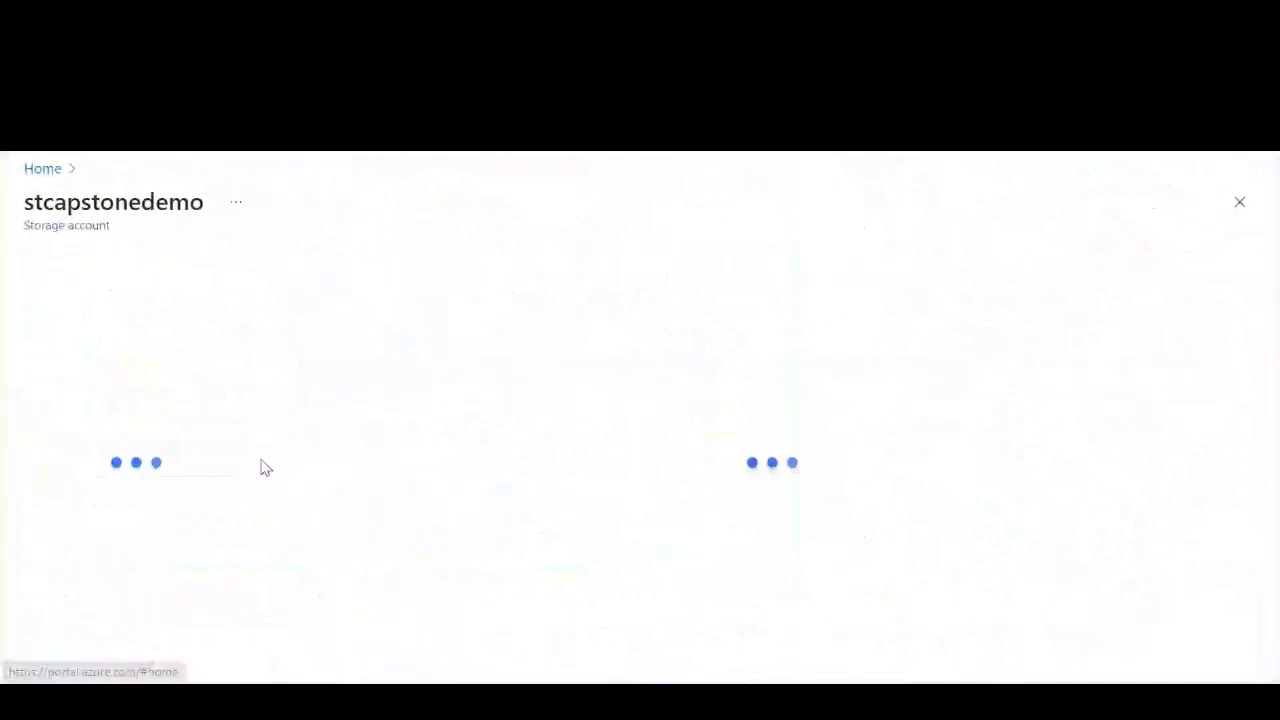
pyautogui.click(32, 166)
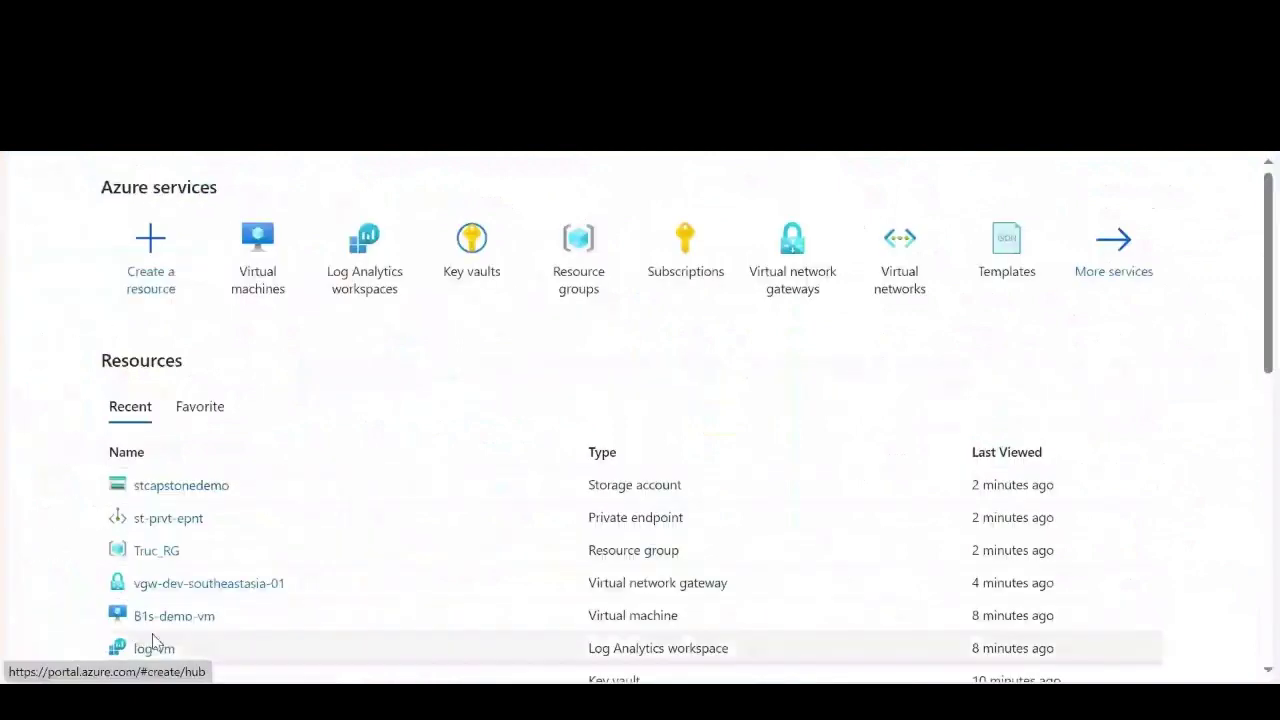
pyautogui.scroll(-1, 238, 430)
pyautogui.scroll(1, 567, 300)
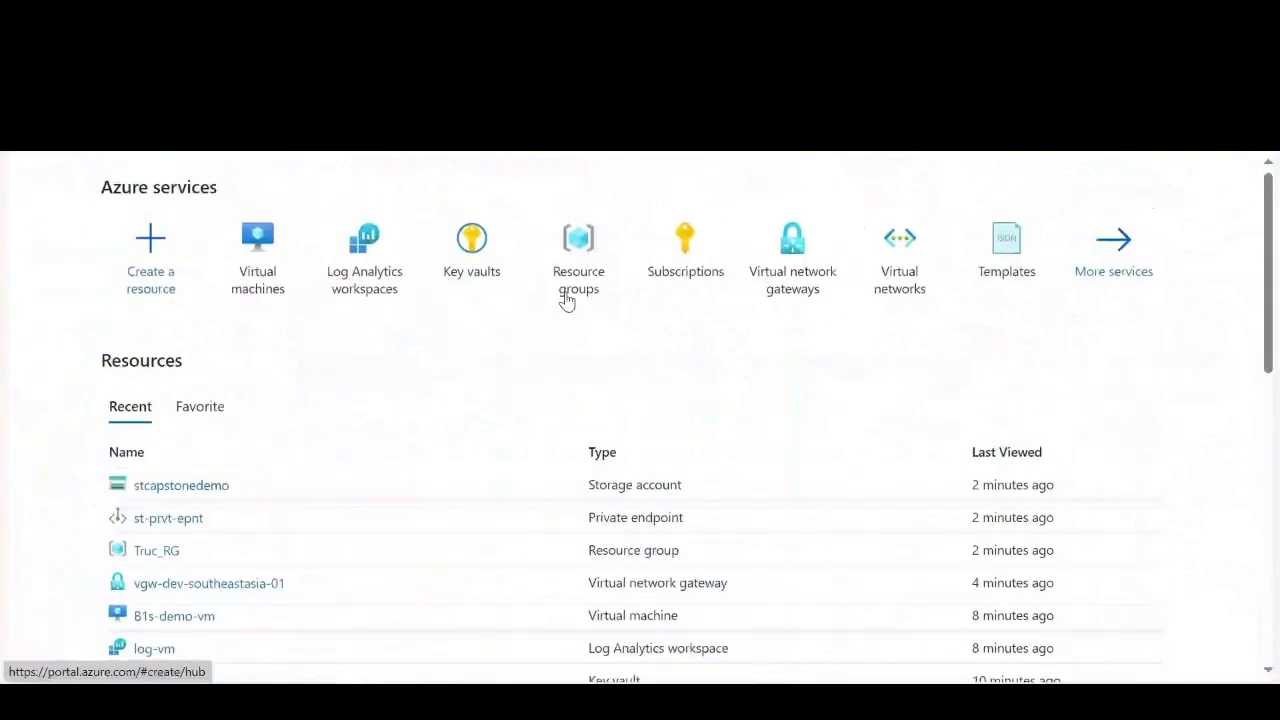
pyautogui.click(572, 280)
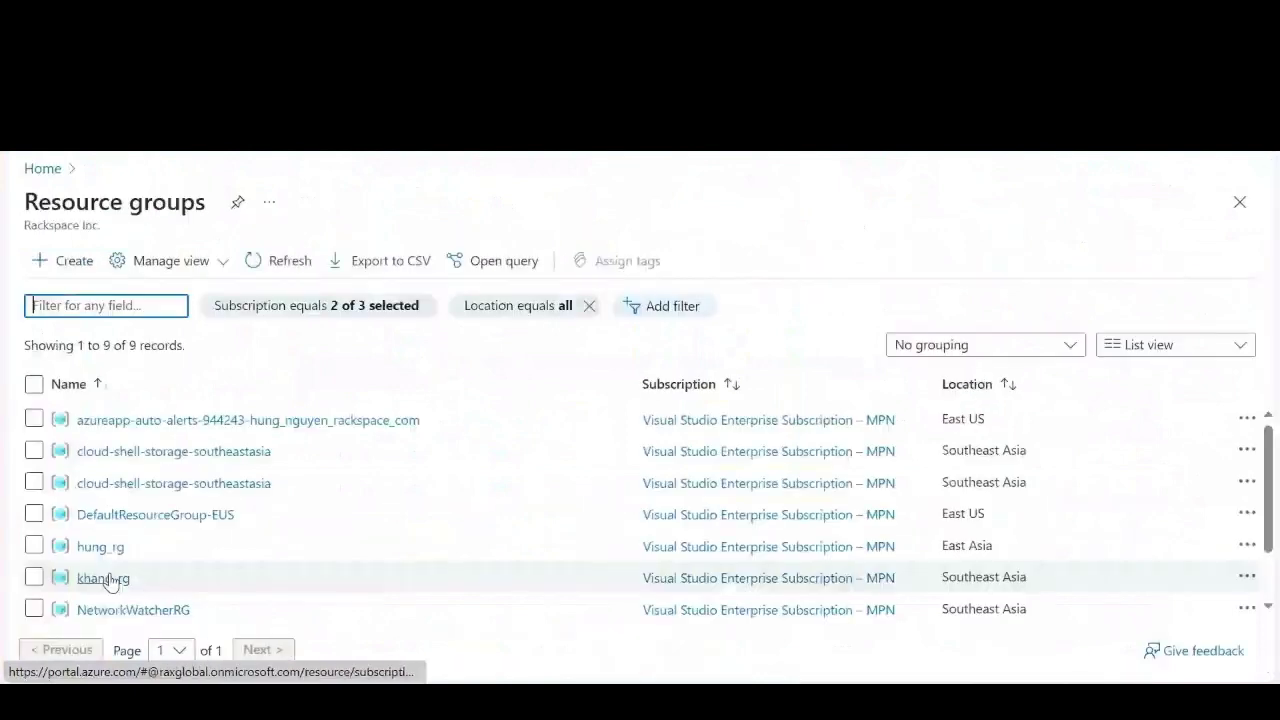
pyautogui.scroll(-1, 110, 583)
pyautogui.click(100, 601)
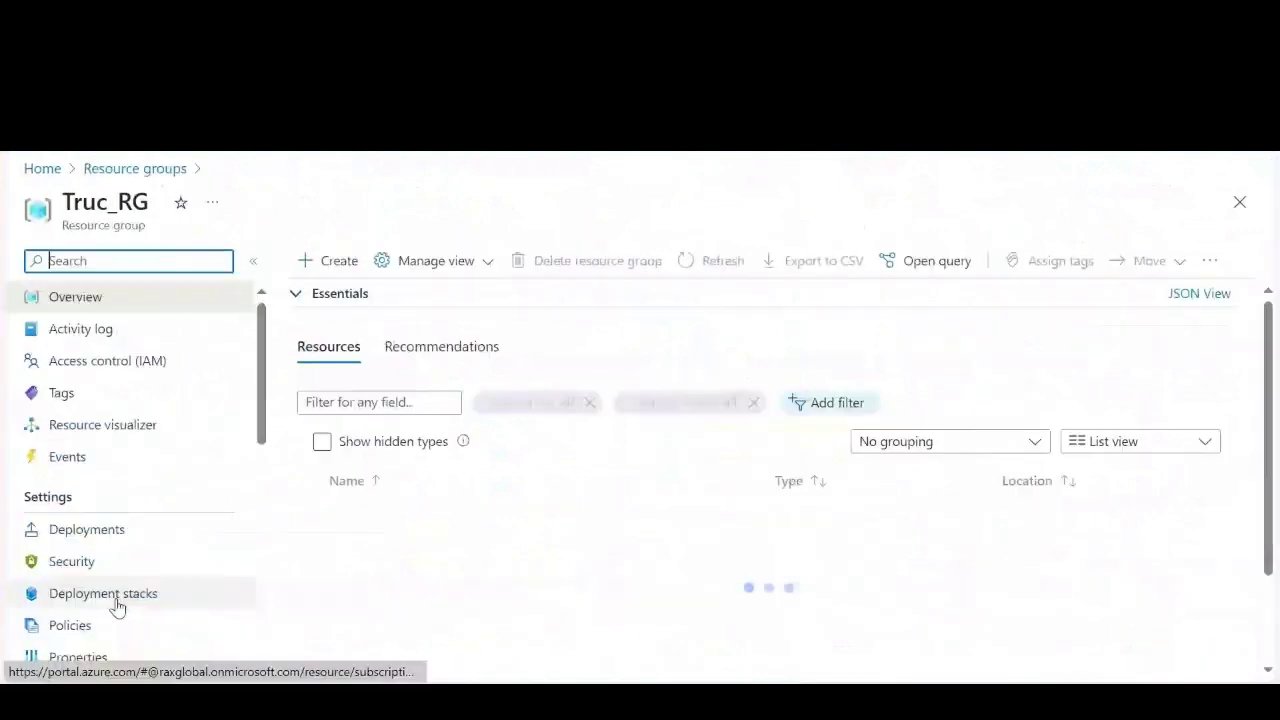
# Open the Advisor recommendations for the Truc_RG resource group.
pyautogui.scroll(-2, 160, 598)
pyautogui.scroll(-1, 200, 580)
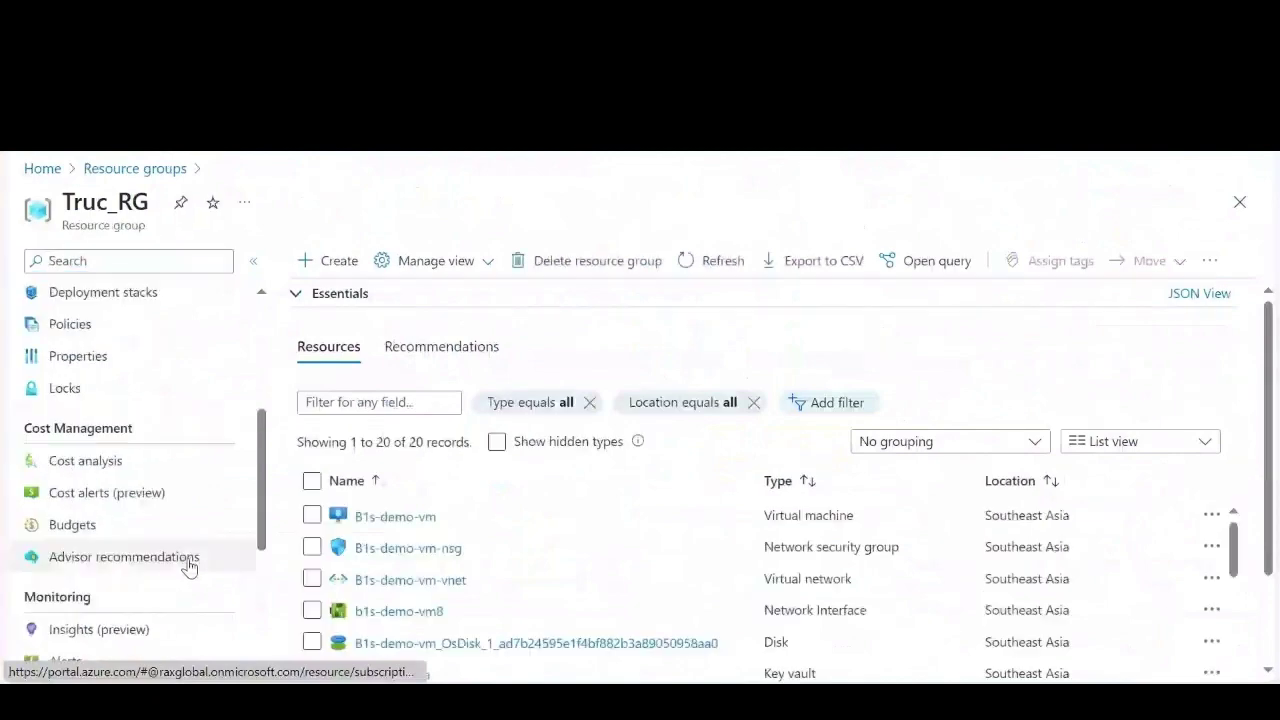
pyautogui.click(189, 567)
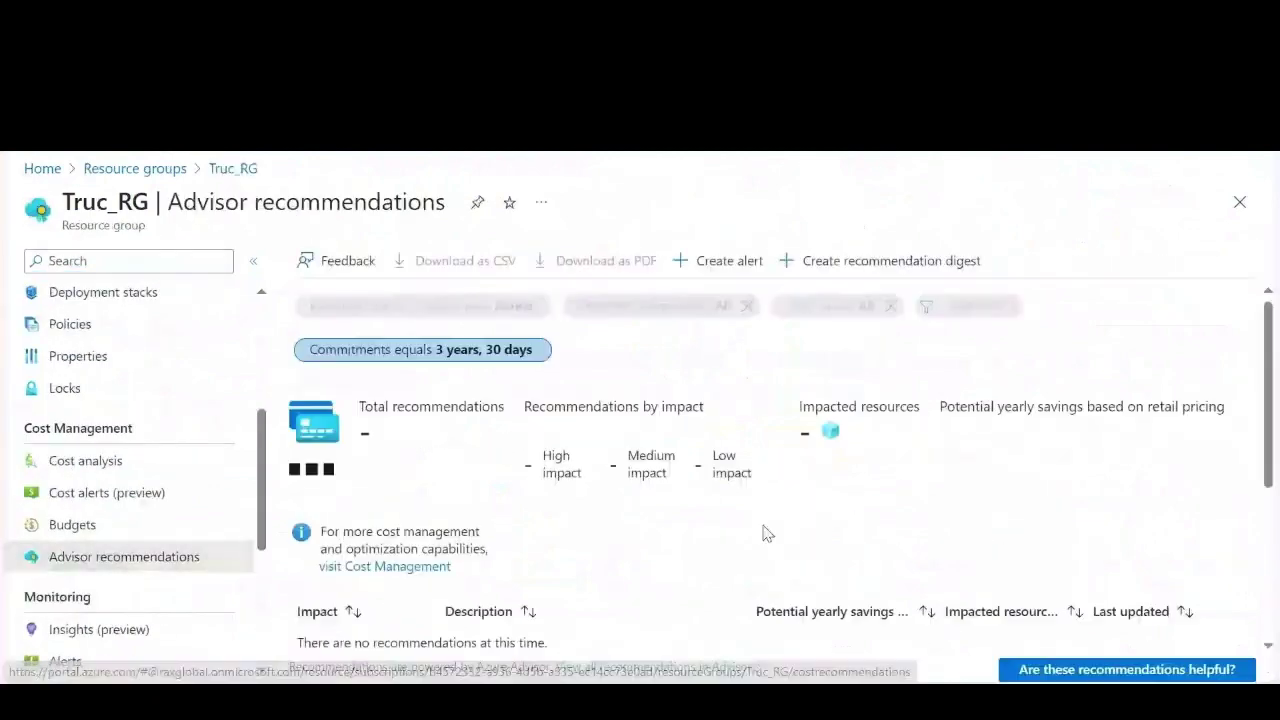
# Switch to the assignment slides and read the Azure Advisor task and Step 2 on managed identity.
pyautogui.scroll(-2, 770, 533)
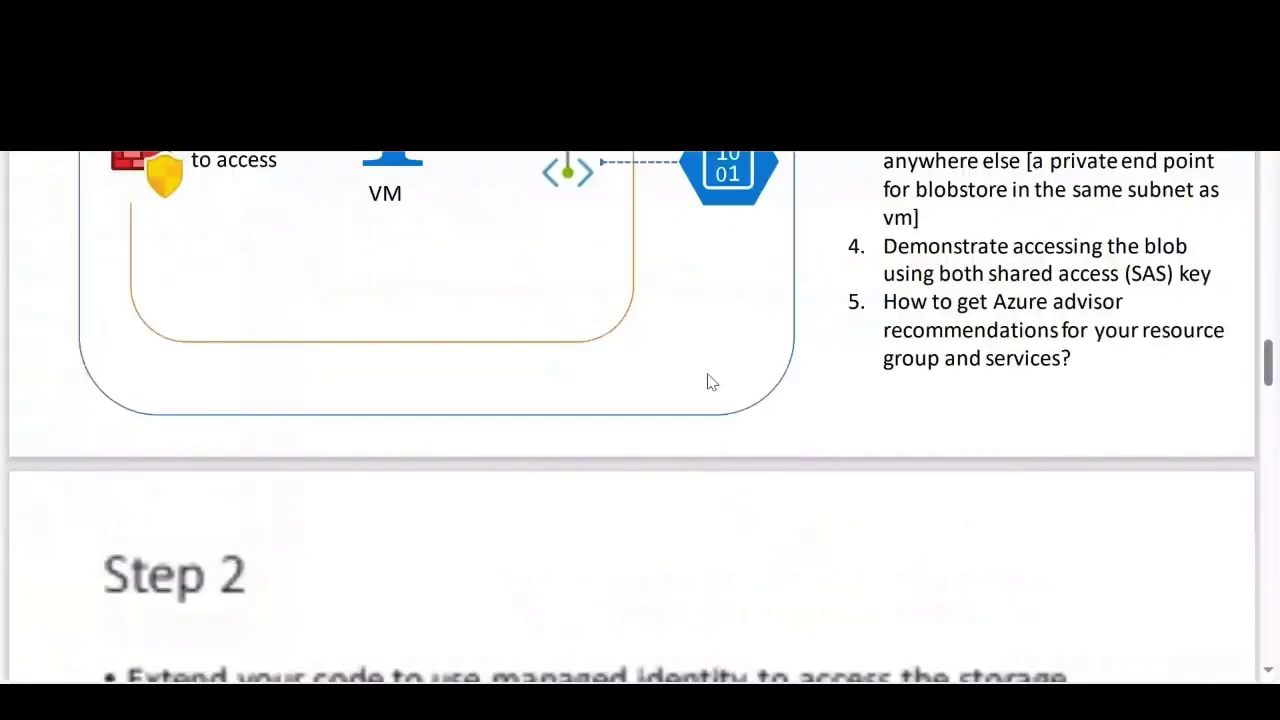
pyautogui.scroll(-2, 707, 382)
pyautogui.scroll(-2, 707, 382)
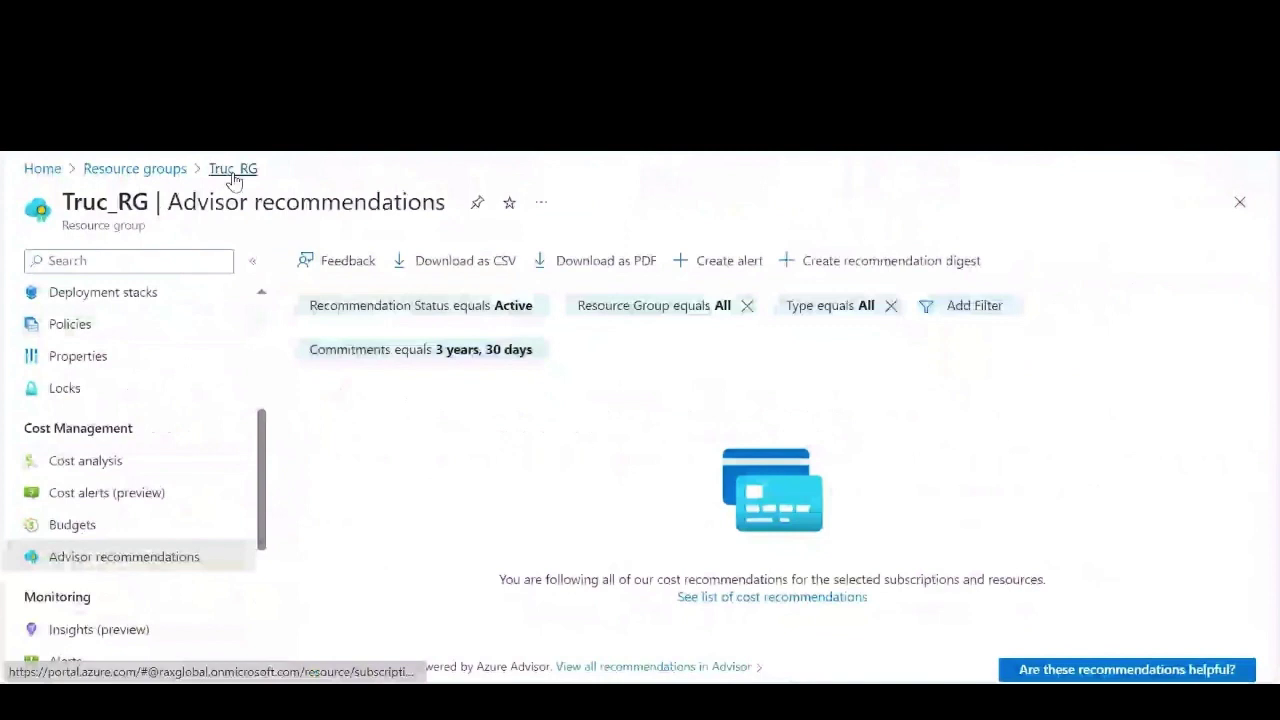
# Return to the Truc_RG resource group in the Azure portal and open the Identity settings of B1s-demo-vm.
pyautogui.click(232, 173)
pyautogui.scroll(2, 171, 569)
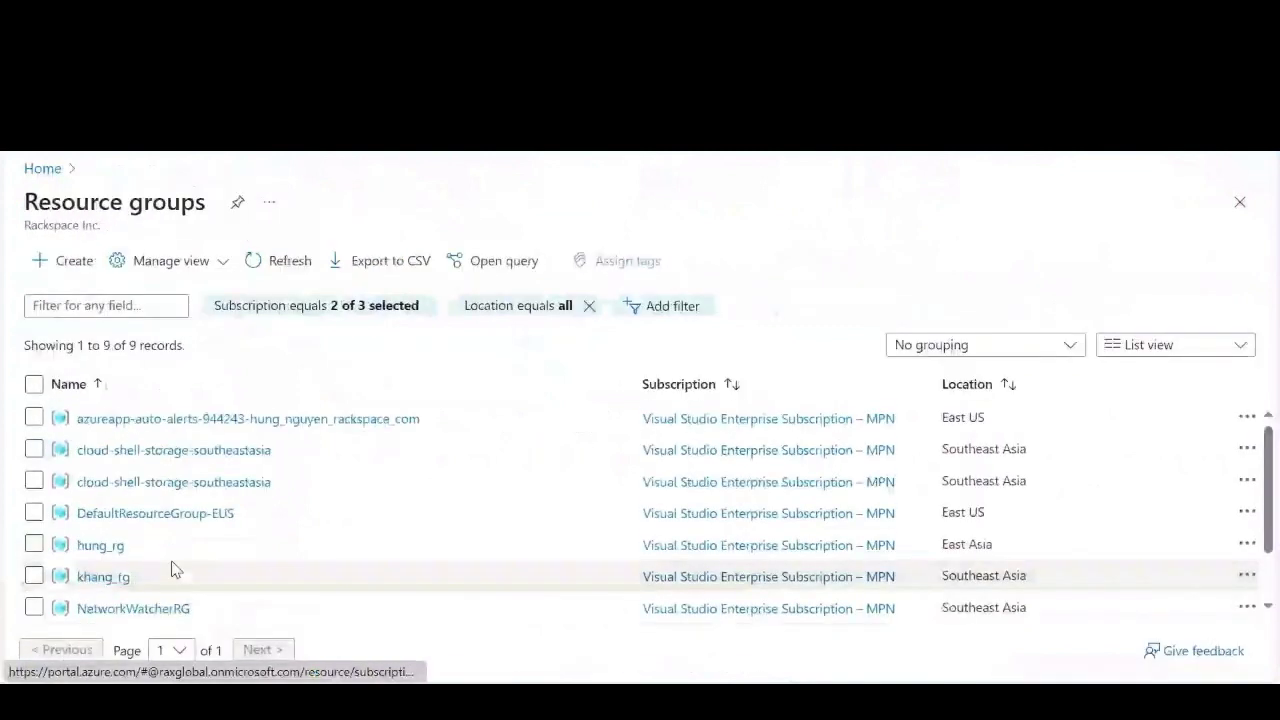
pyautogui.scroll(-2, 138, 584)
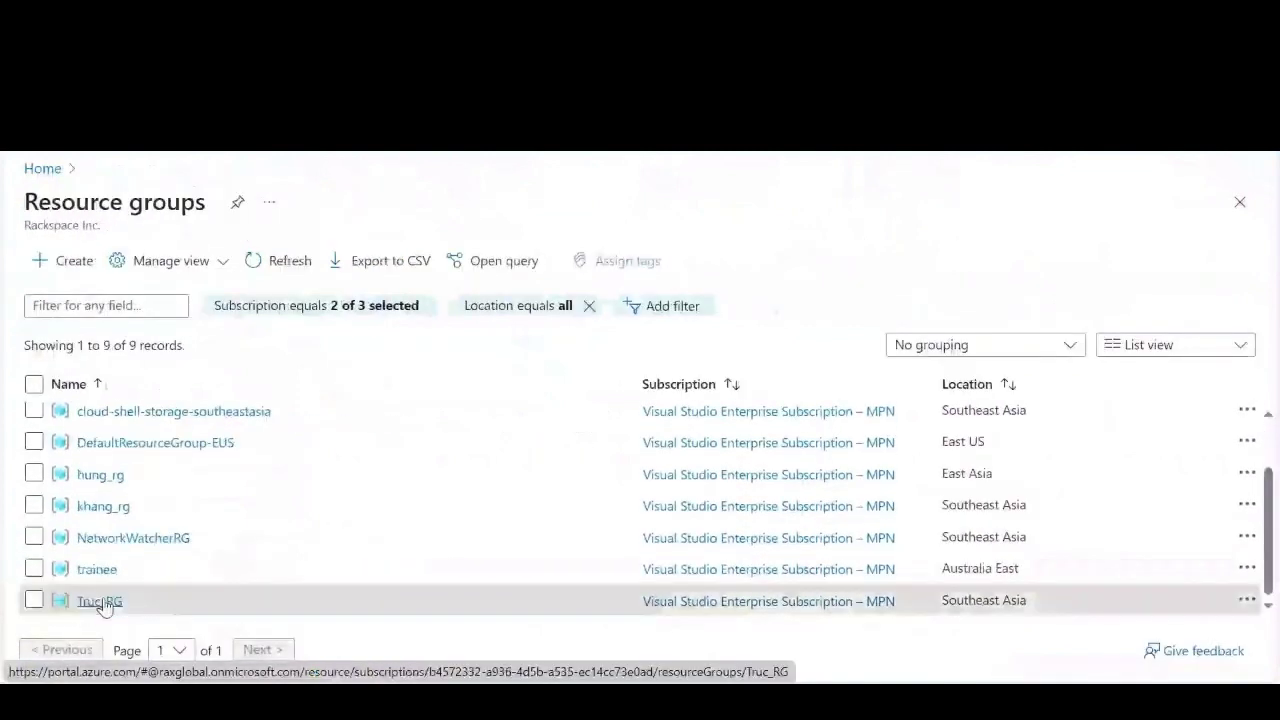
pyautogui.click(100, 602)
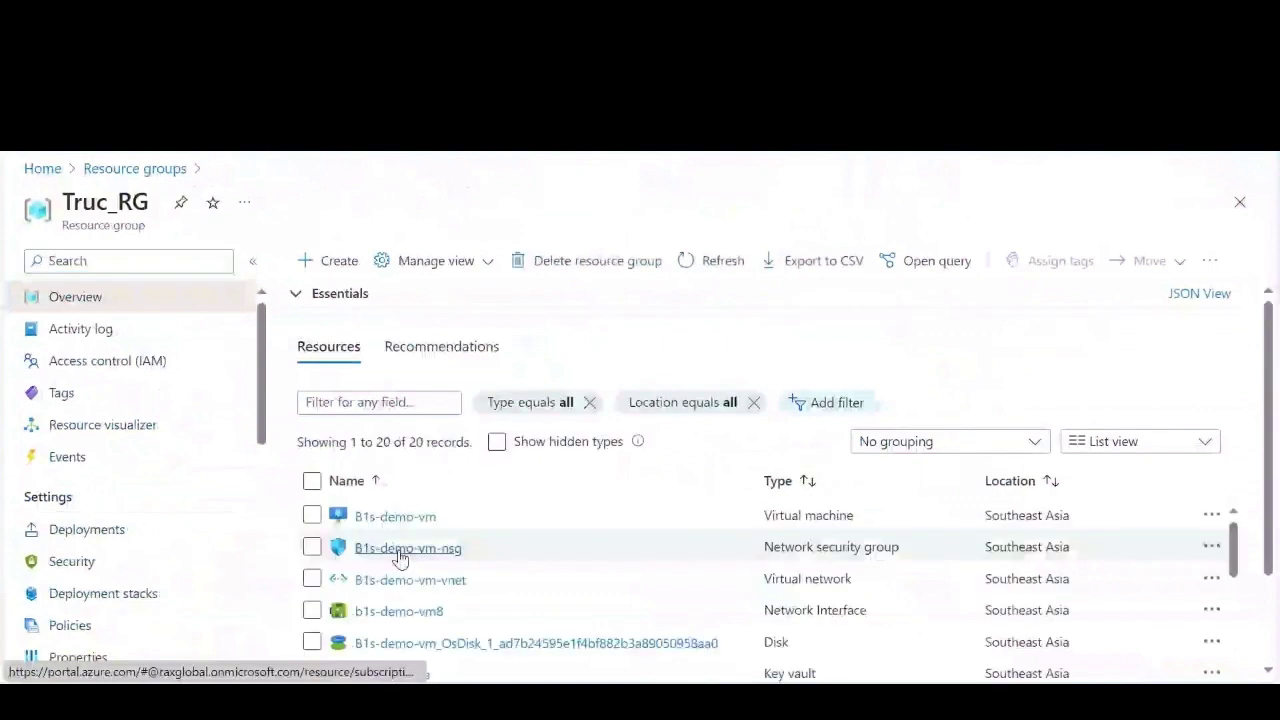
pyautogui.click(395, 516)
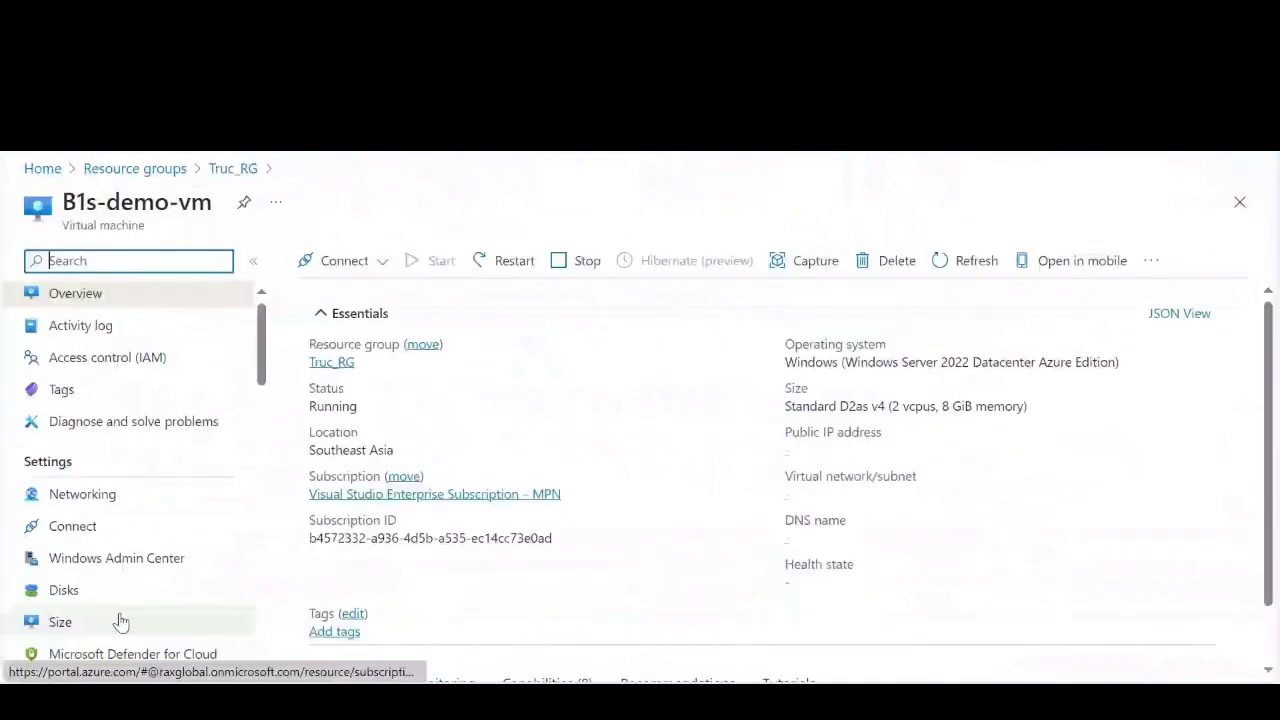
pyautogui.scroll(-2, 120, 622)
pyautogui.click(118, 587)
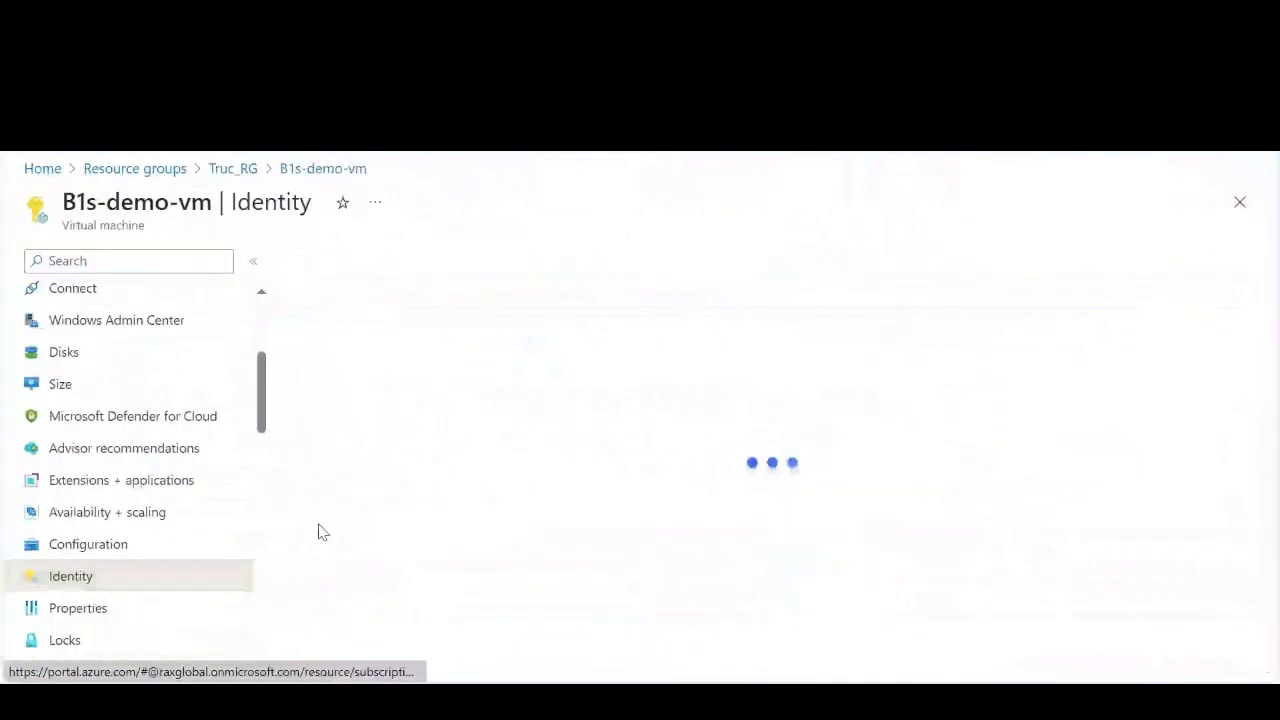
# Enable the system-assigned managed identity for B1s-demo-vm, save it and confirm.
pyautogui.click(393, 456)
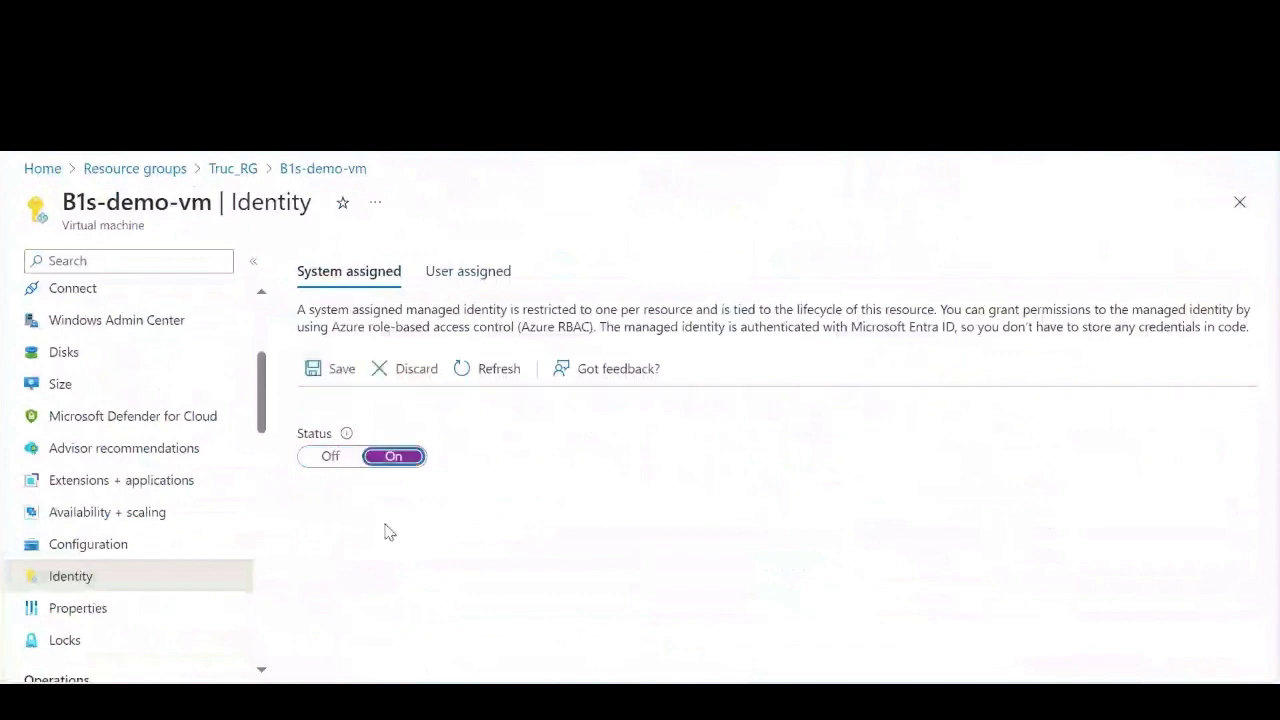
pyautogui.click(342, 369)
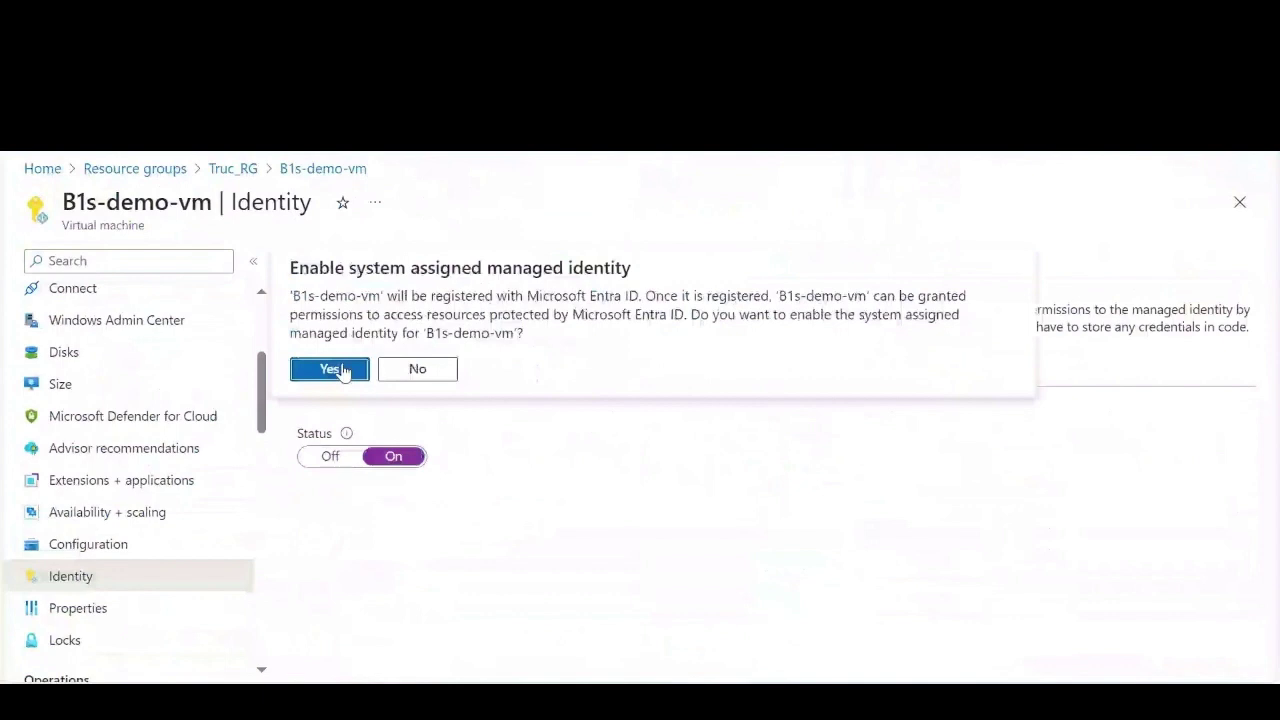
pyautogui.click(331, 369)
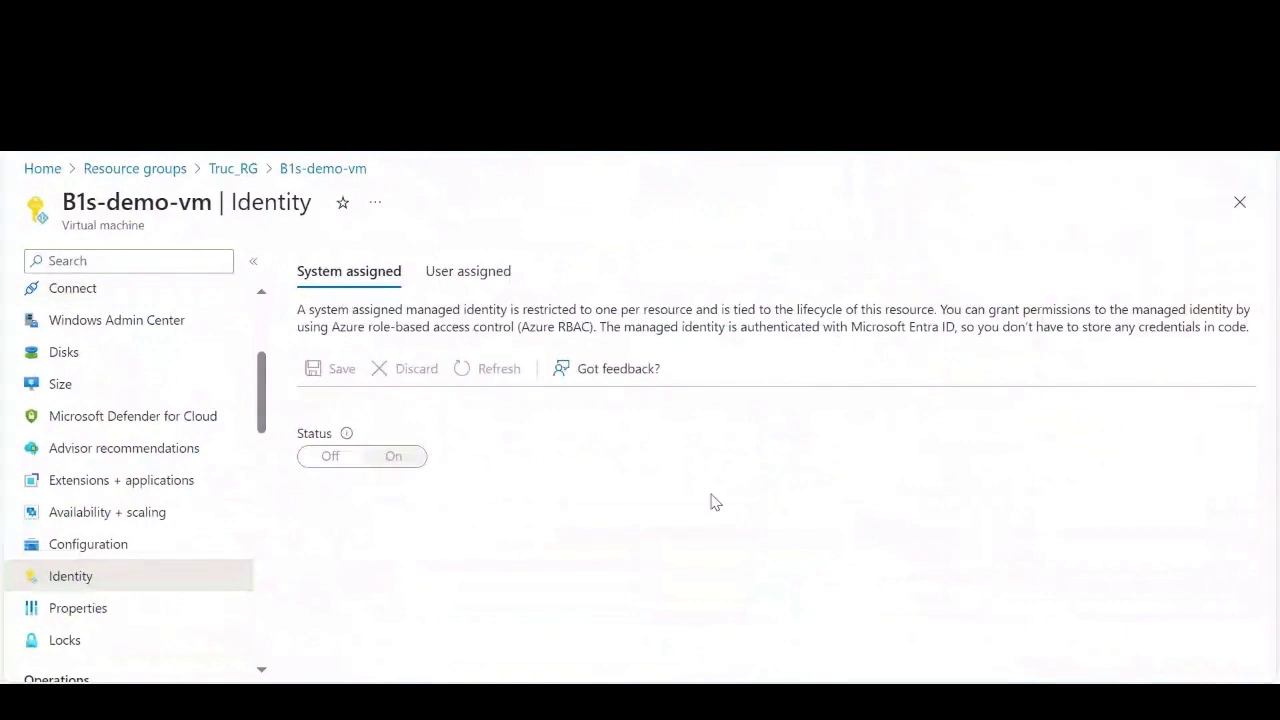
# Go back to the Truc_RG resource group and open Access Control (IAM) of the stcapstonedemo storage account.
pyautogui.click(177, 172)
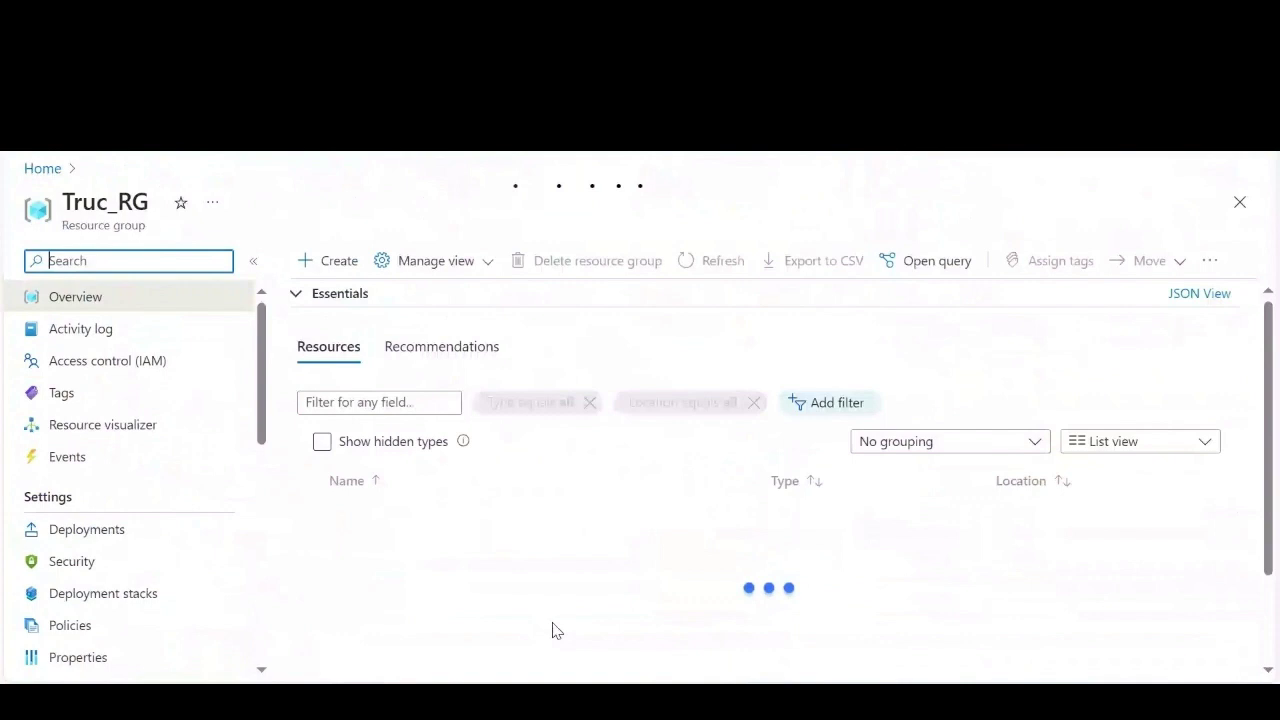
pyautogui.scroll(-3, 395, 562)
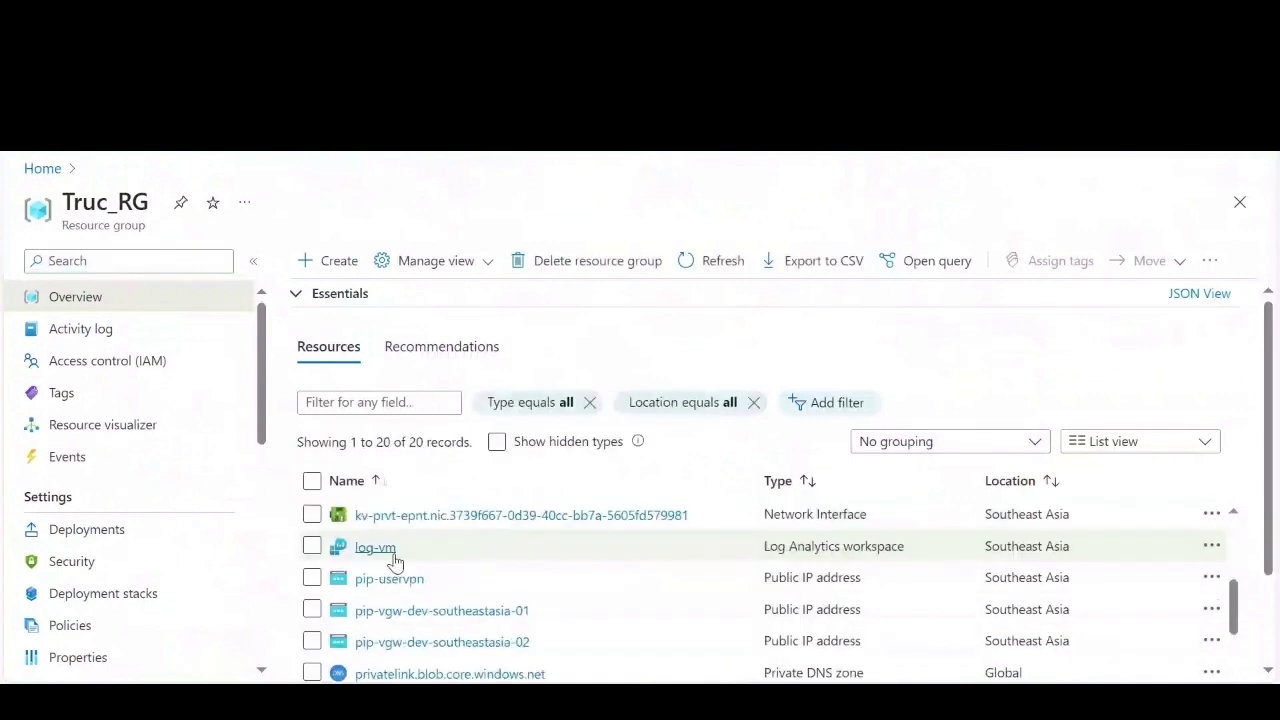
pyautogui.scroll(-3, 395, 562)
pyautogui.click(403, 642)
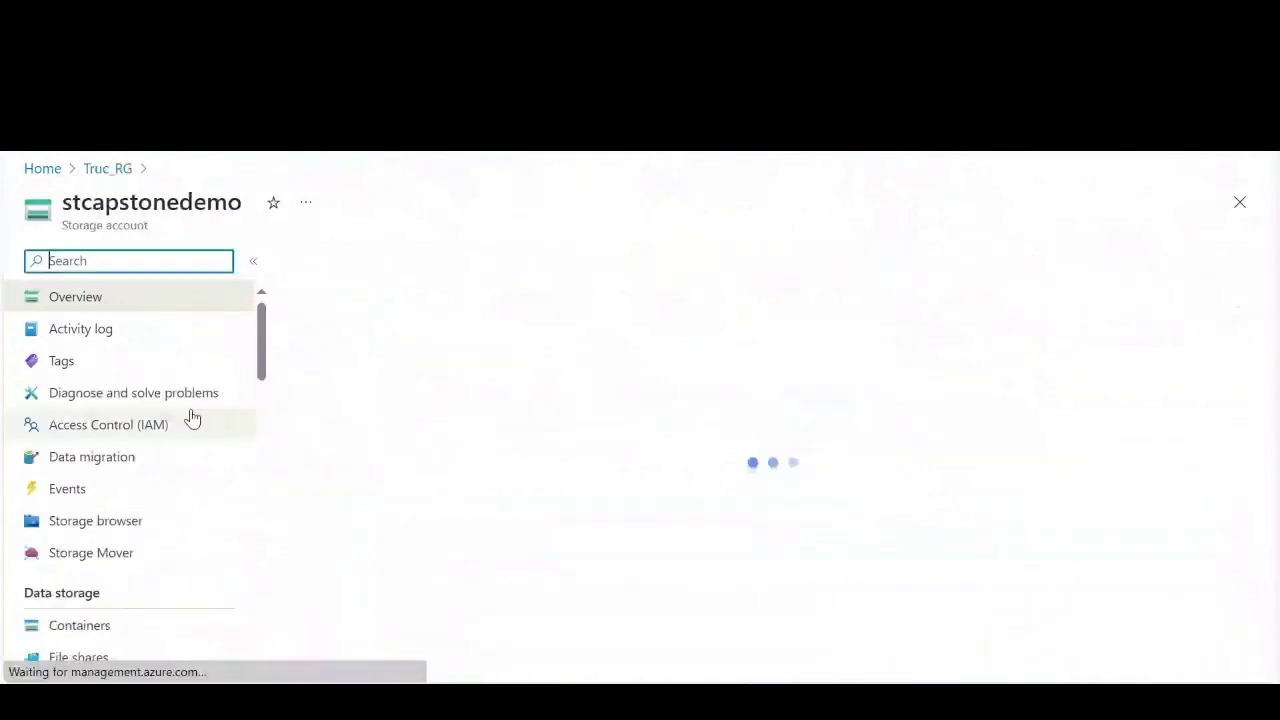
pyautogui.click(205, 422)
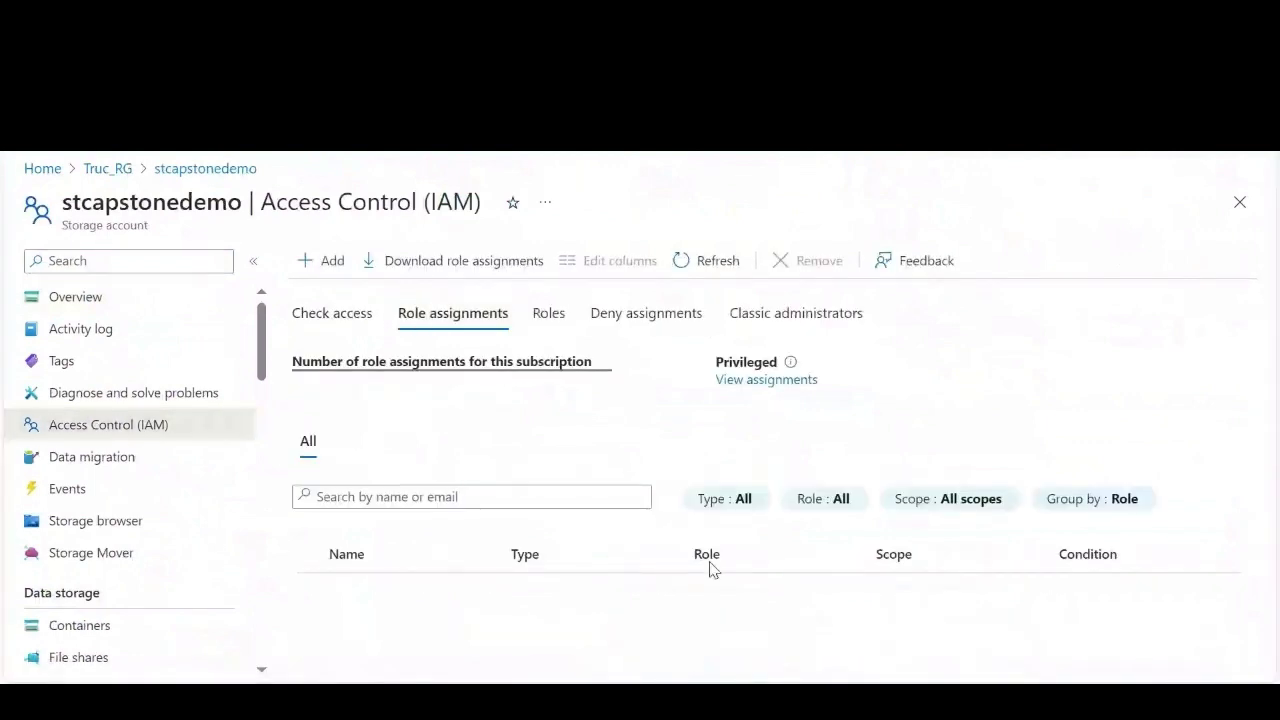
# Remove both "Identity not found" Storage Blob Data Contributor role assignments from stcapstonedemo and confirm.
pyautogui.scroll(-1, 640, 410)
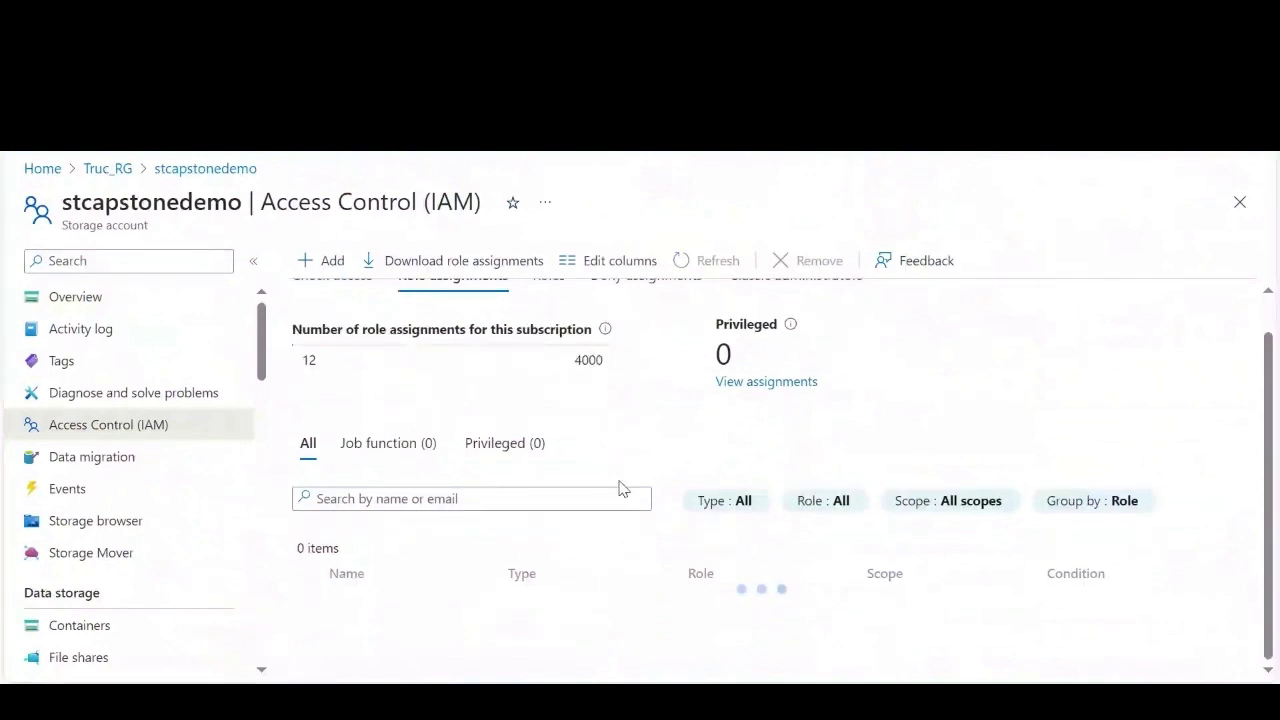
pyautogui.scroll(1, 665, 416)
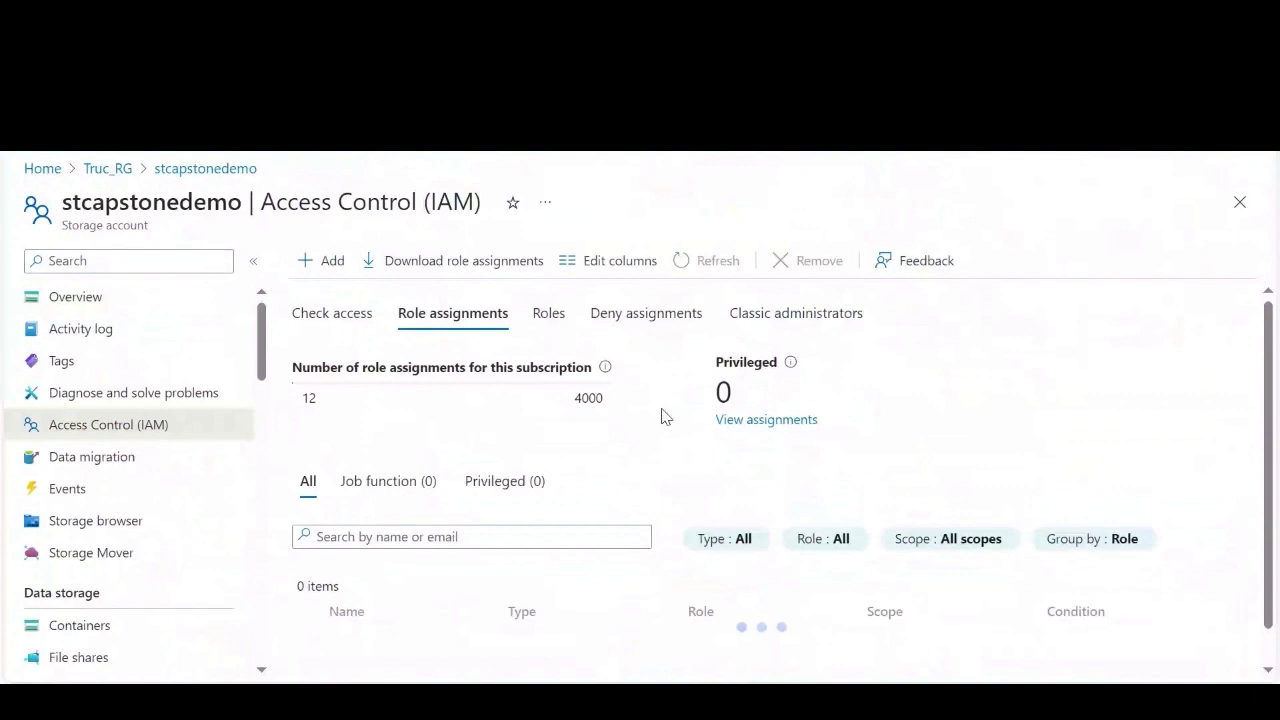
pyautogui.scroll(-5, 665, 424)
pyautogui.scroll(-5, 665, 470)
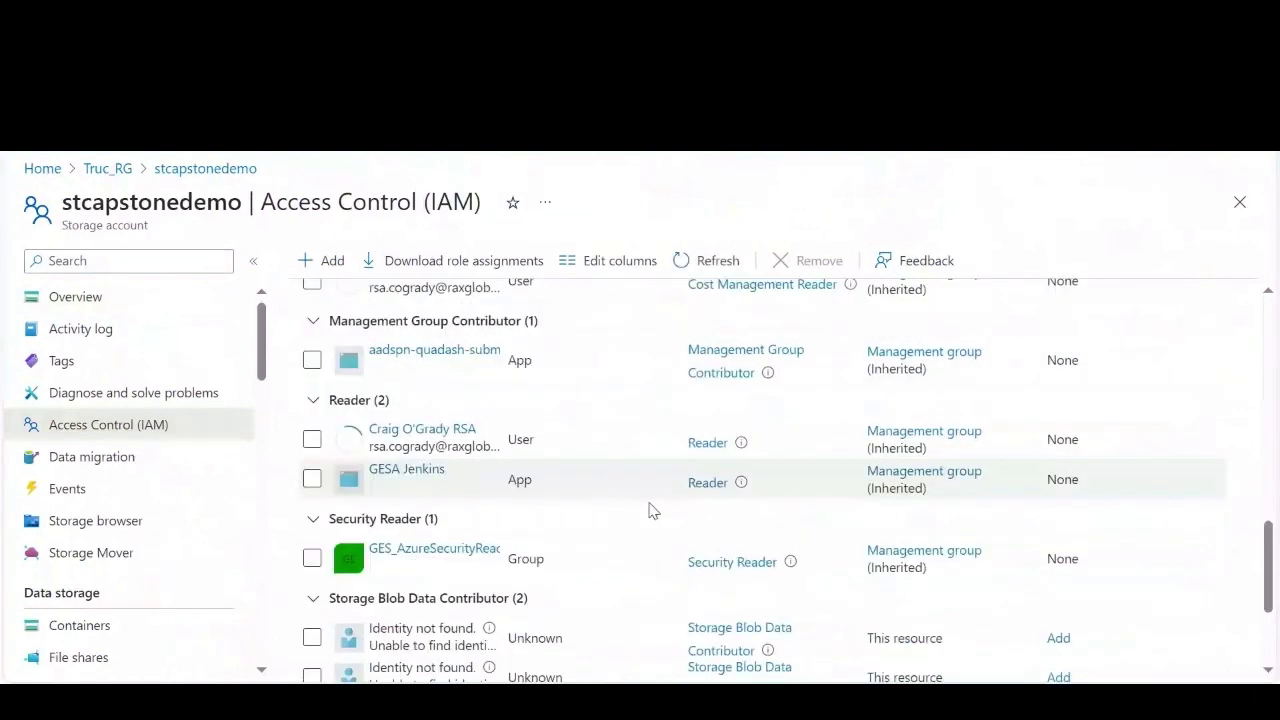
pyautogui.scroll(-3, 648, 515)
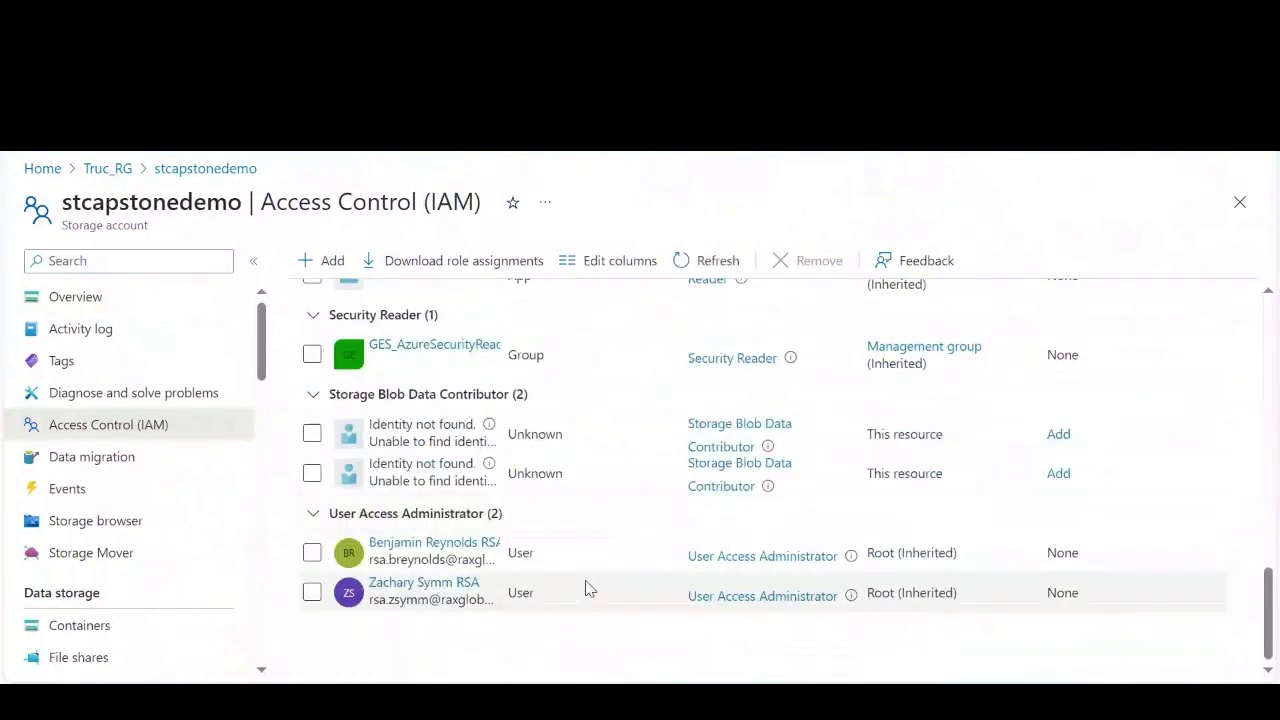
pyautogui.click(312, 473)
pyautogui.click(313, 435)
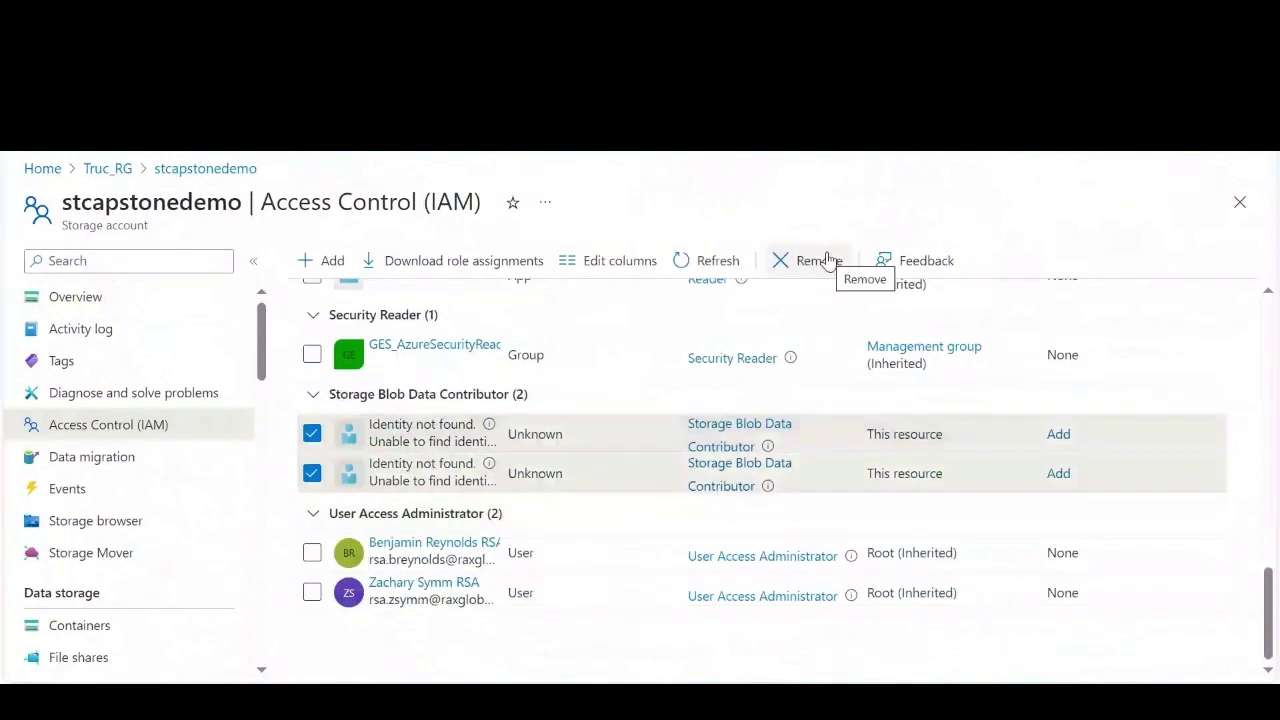
pyautogui.click(828, 261)
pyautogui.click(329, 369)
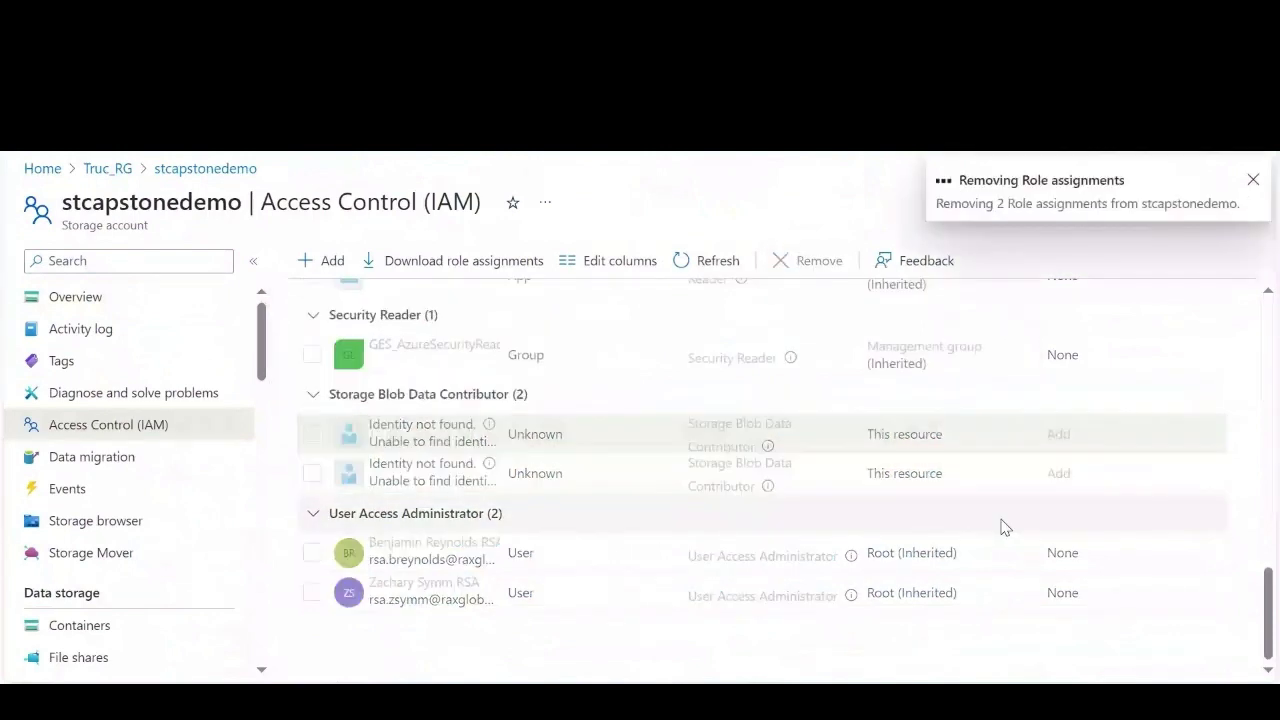
# Start a new role assignment on stcapstonedemo, search the roles for "blob sto" and choose Storage Blob Data Contributor.
pyautogui.scroll(5, 1005, 527)
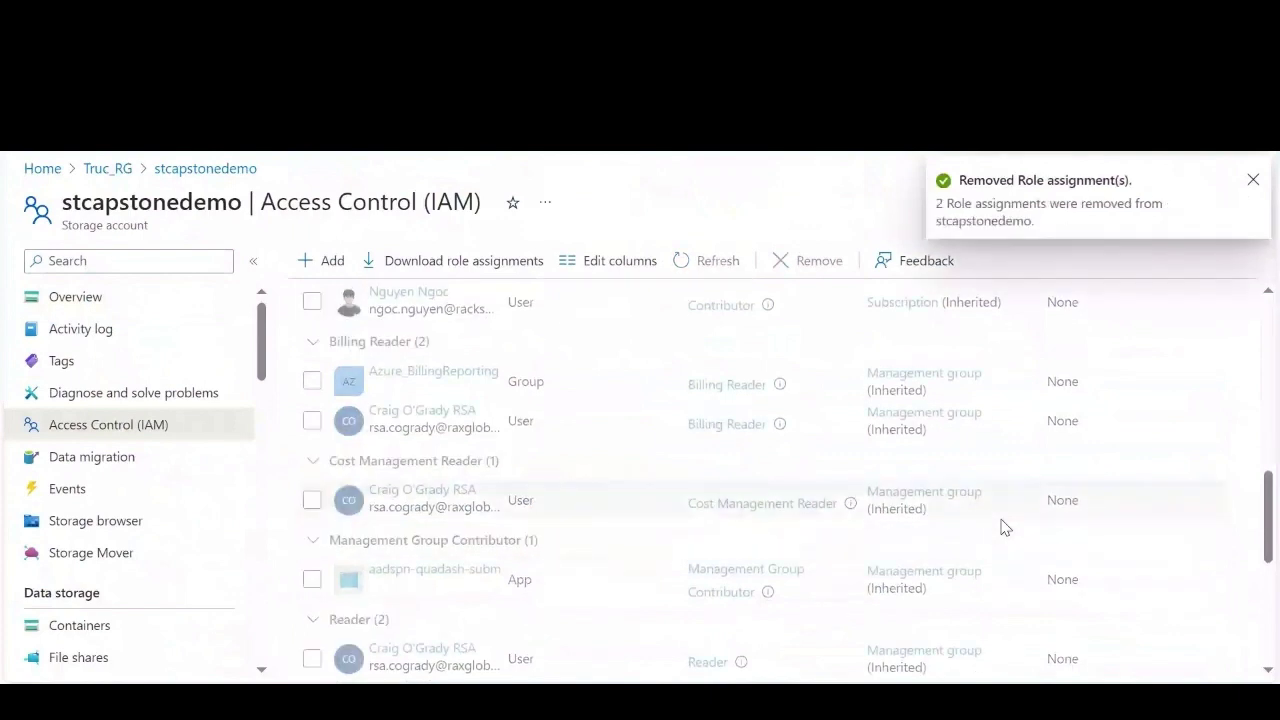
pyautogui.scroll(1, 992, 527)
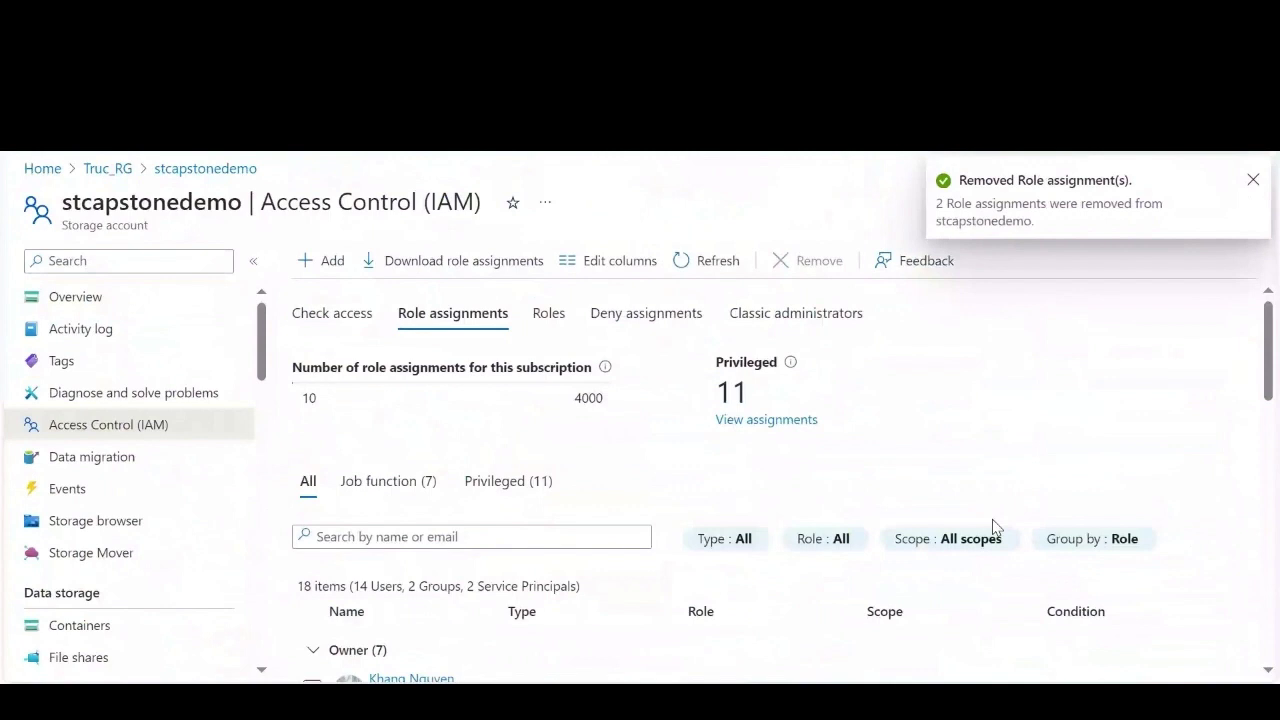
pyautogui.click(326, 260)
pyautogui.click(328, 298)
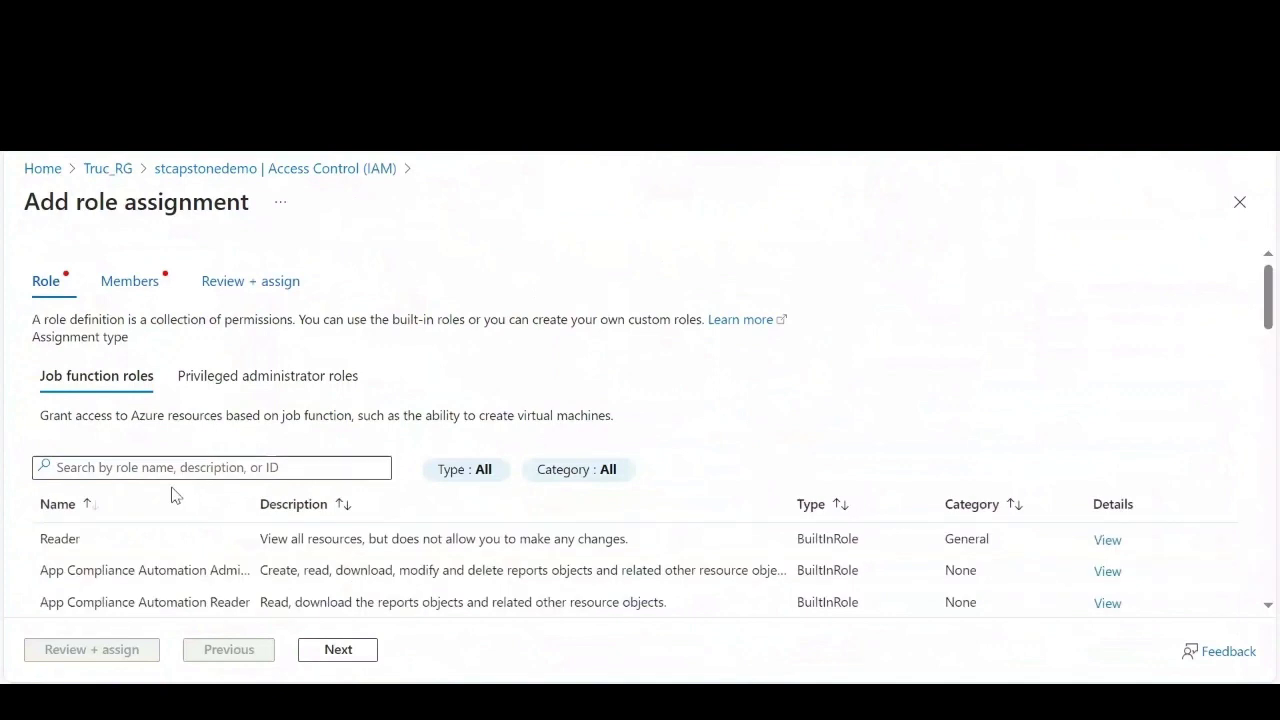
pyautogui.click(184, 472)
pyautogui.write('blo')
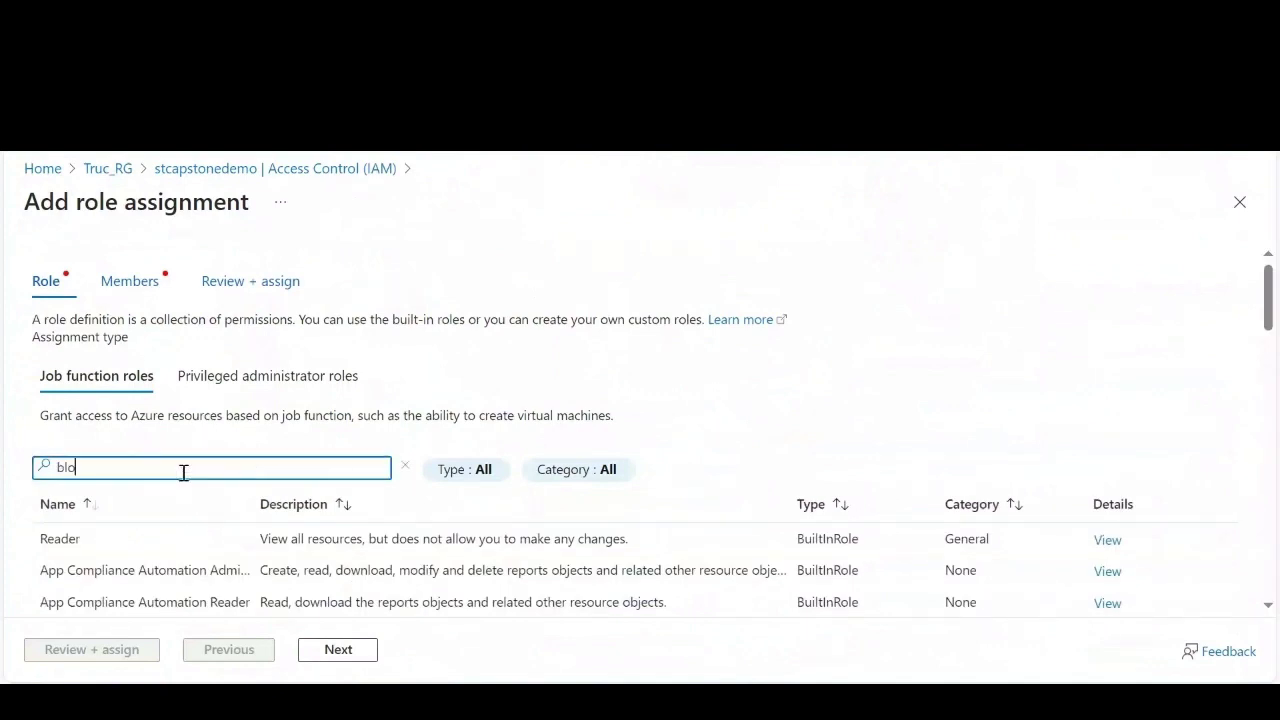
pyautogui.write('b sto')
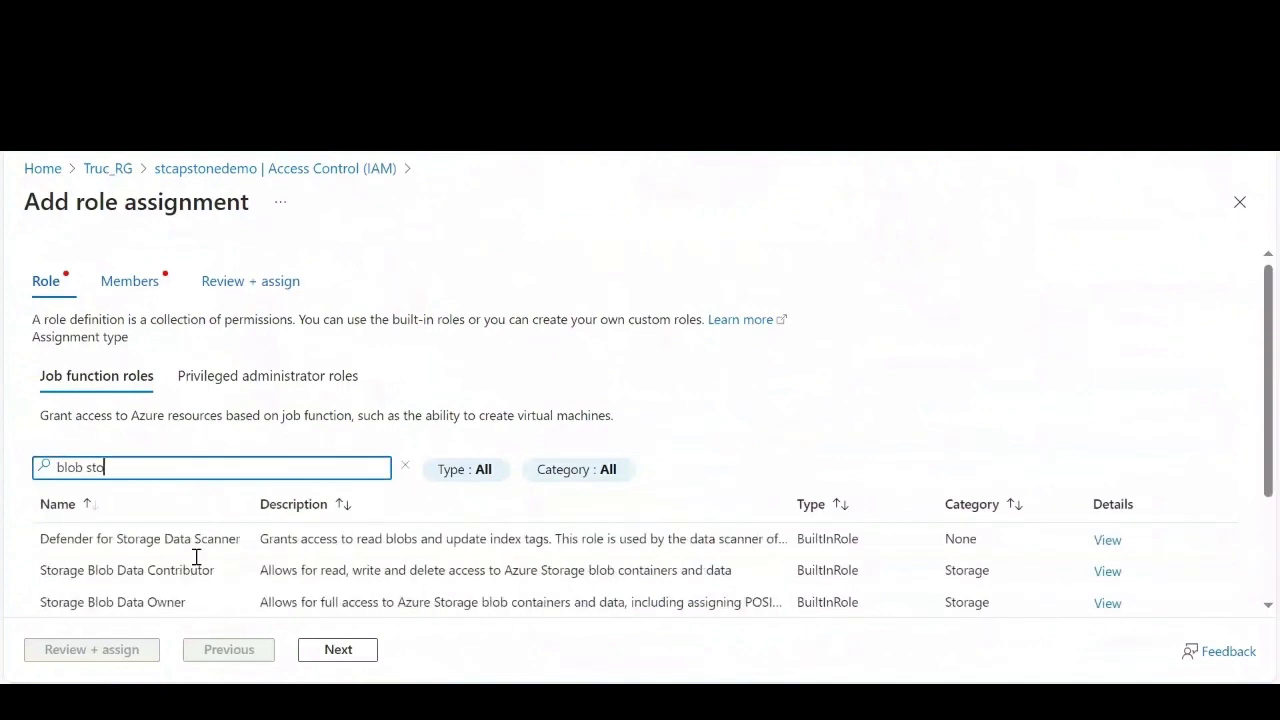
pyautogui.click(196, 565)
pyautogui.click(345, 651)
# Assign the role to a managed identity, selecting the virtual machine B1s-demo-vm as member, and complete the review and assignment.
pyautogui.click(262, 404)
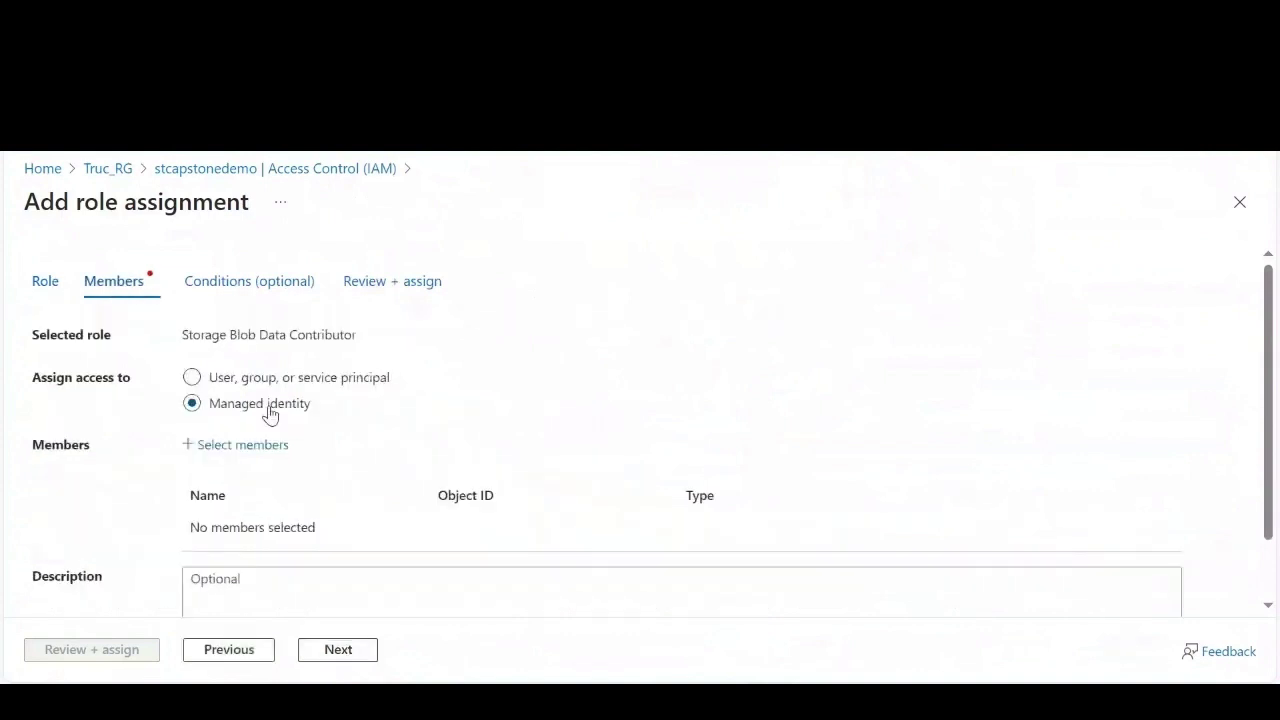
pyautogui.click(245, 444)
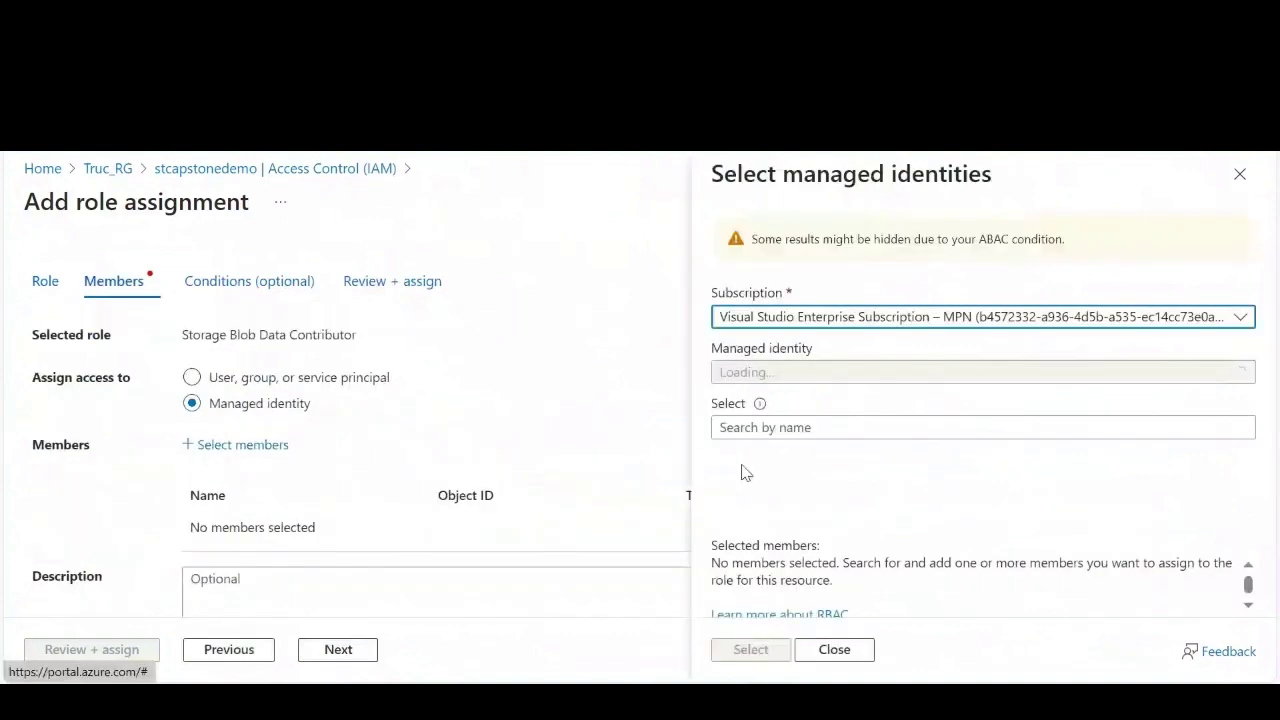
pyautogui.click(813, 379)
pyautogui.click(822, 528)
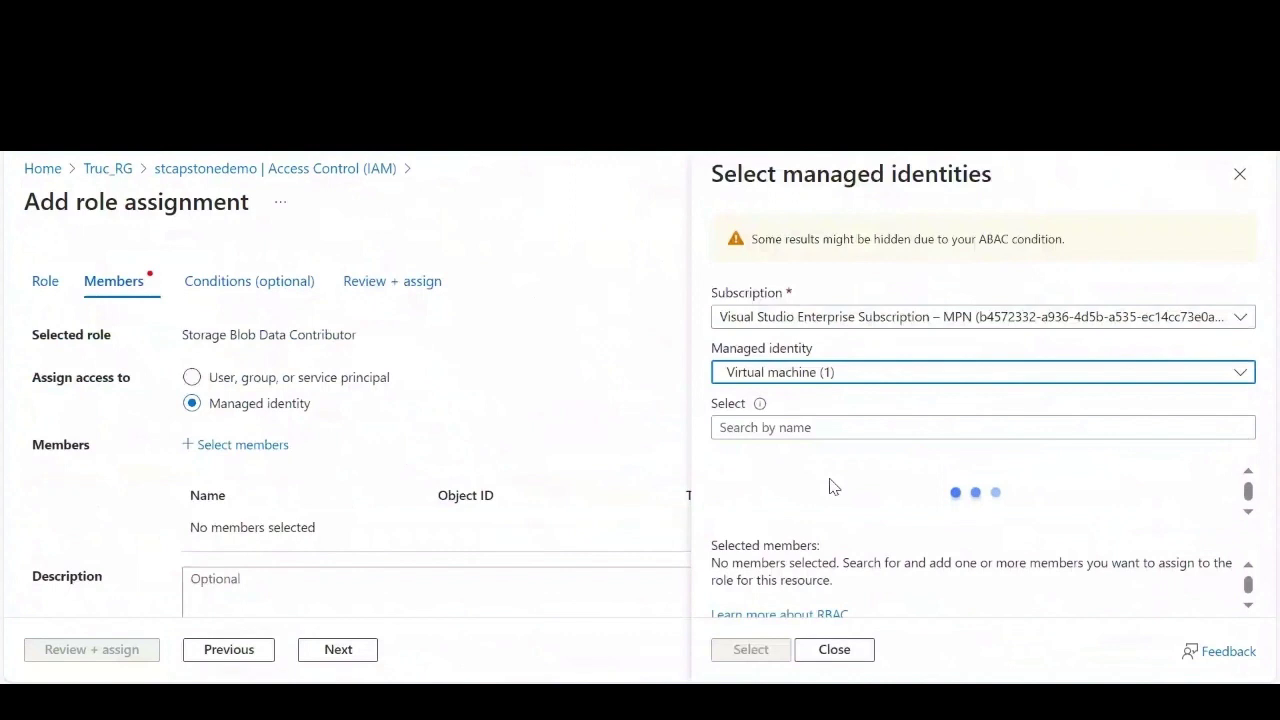
pyautogui.click(818, 489)
pyautogui.click(748, 650)
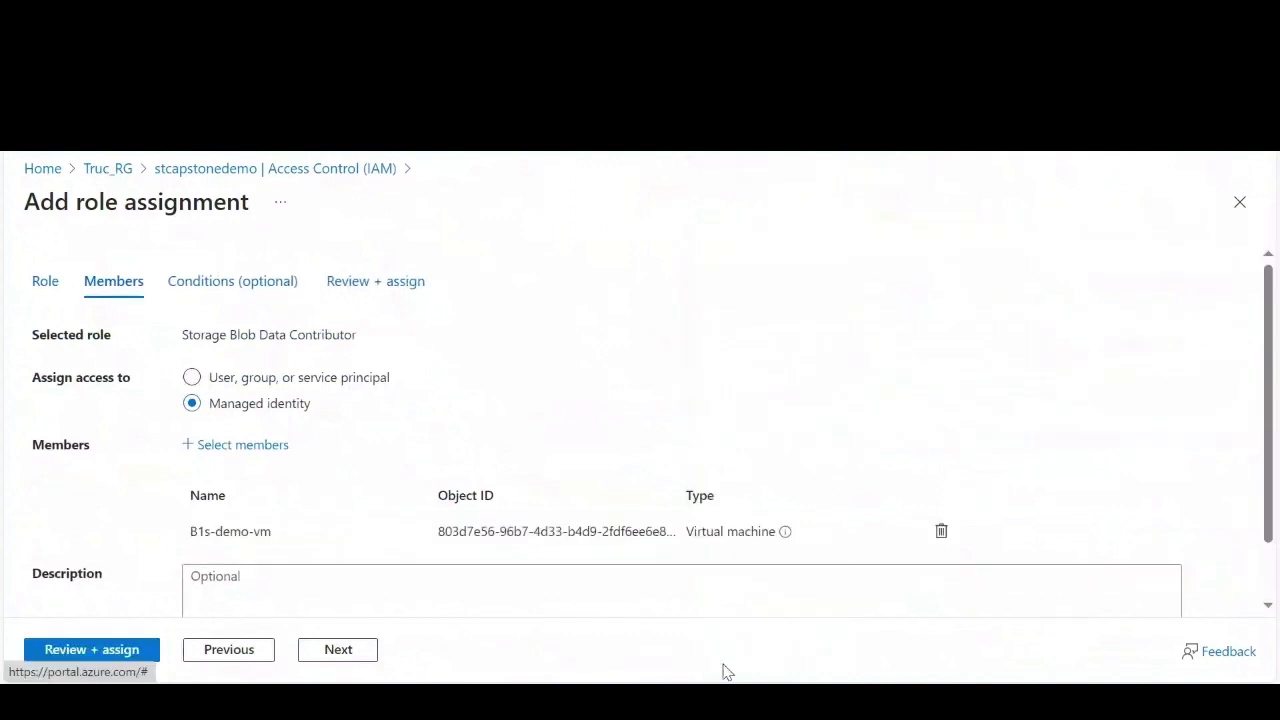
pyautogui.click(135, 650)
pyautogui.click(133, 651)
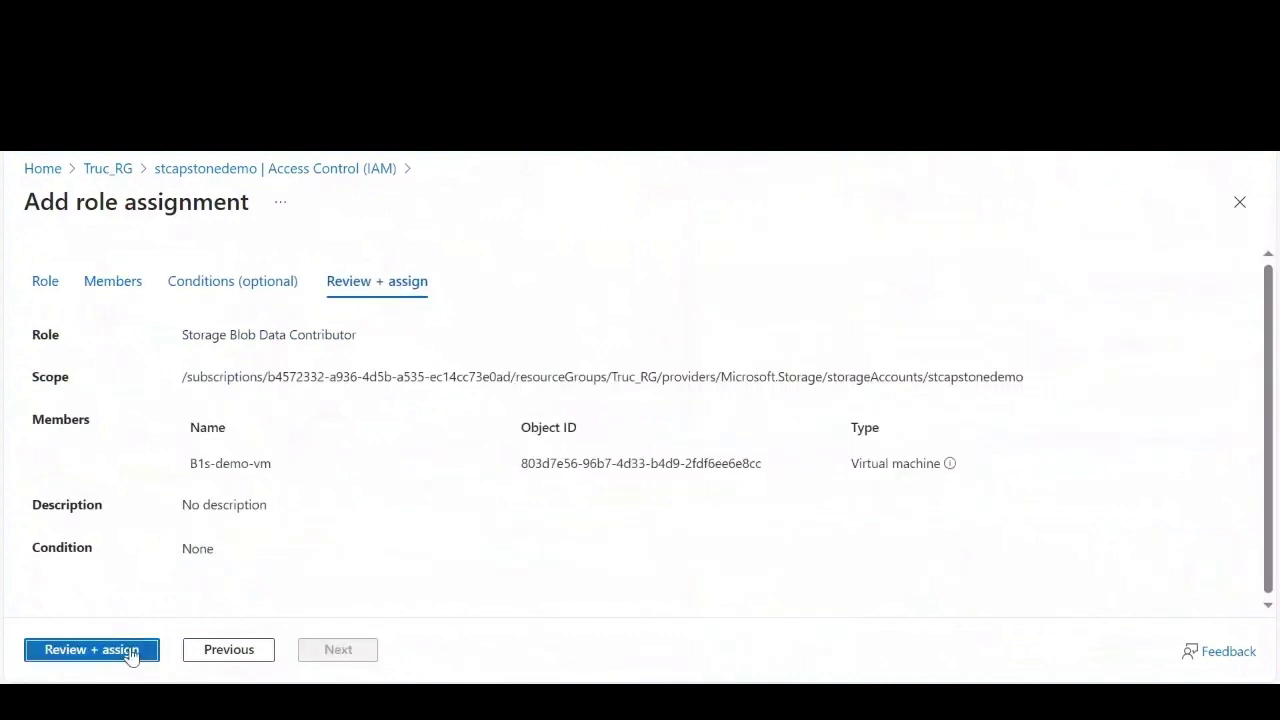
pyautogui.click(130, 652)
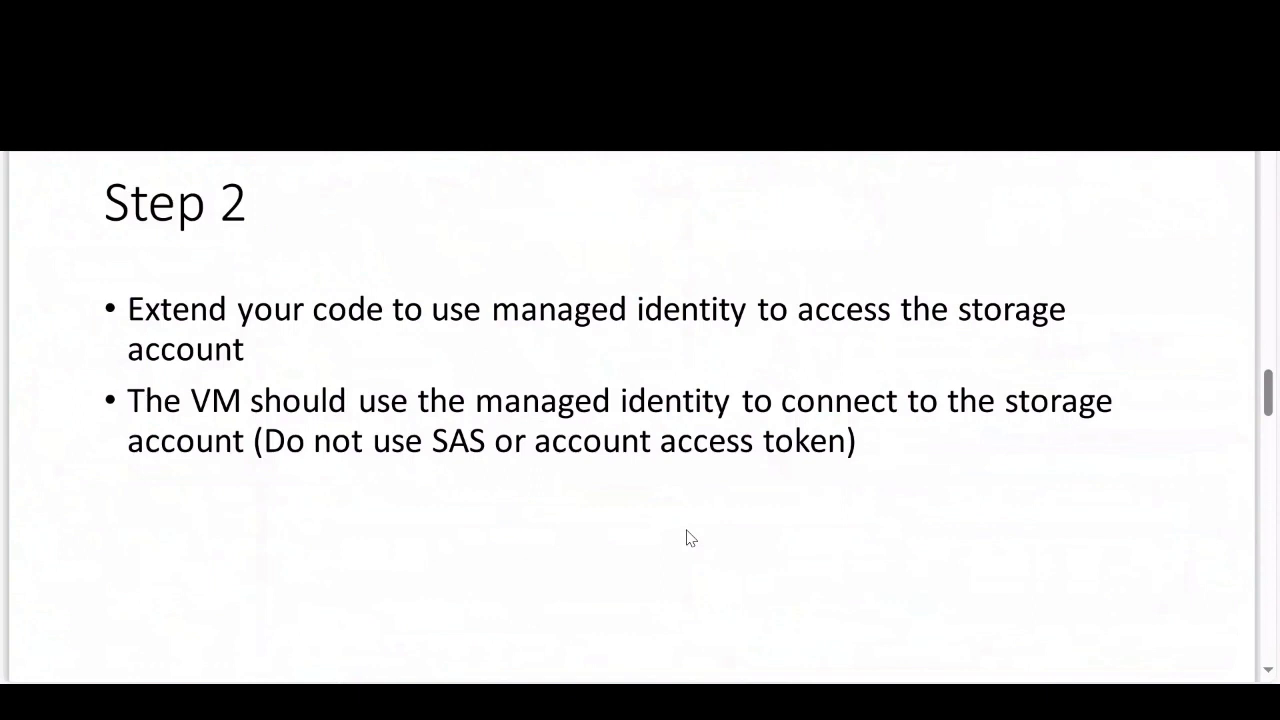
# Switch to the assignment slides and read from Step 2 on to the Step 3 key vault tasks.
pyautogui.scroll(-3, 690, 538)
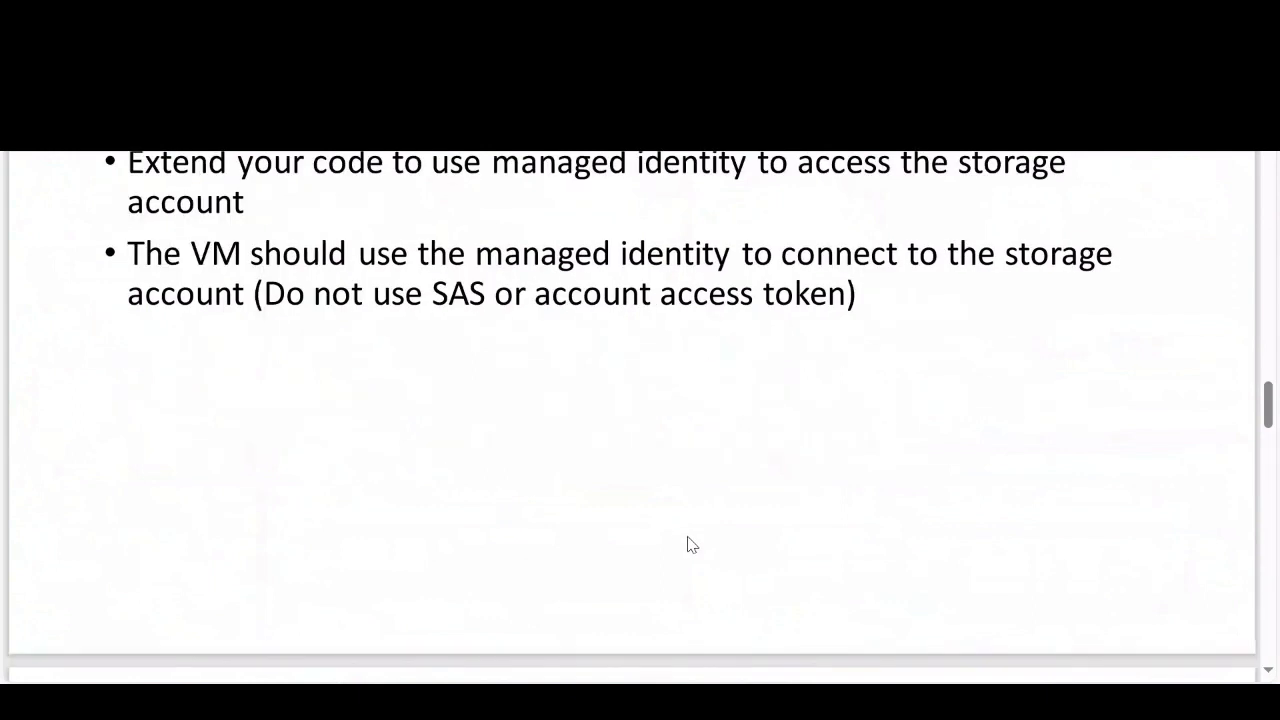
pyautogui.scroll(-5, 690, 545)
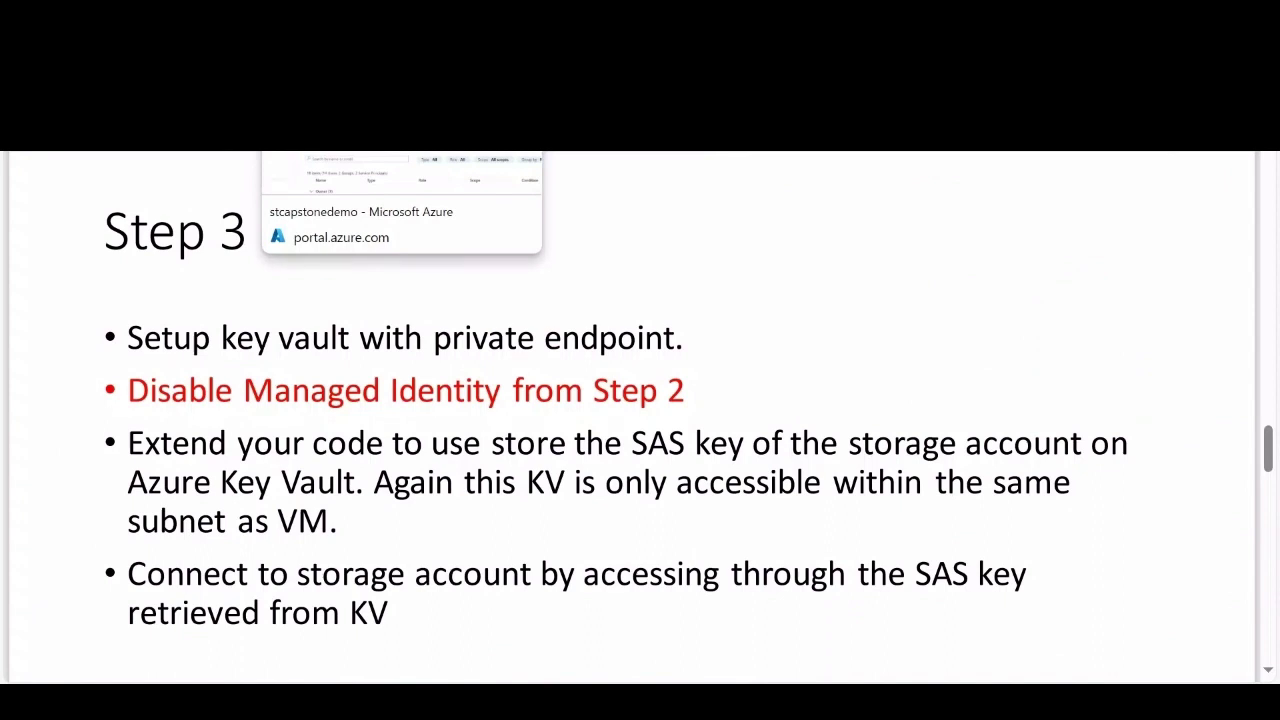
# Switch to the Azure portal, return to the storage account's resource group and open the key vault kv-demo-sea.
pyautogui.click(310, 28)
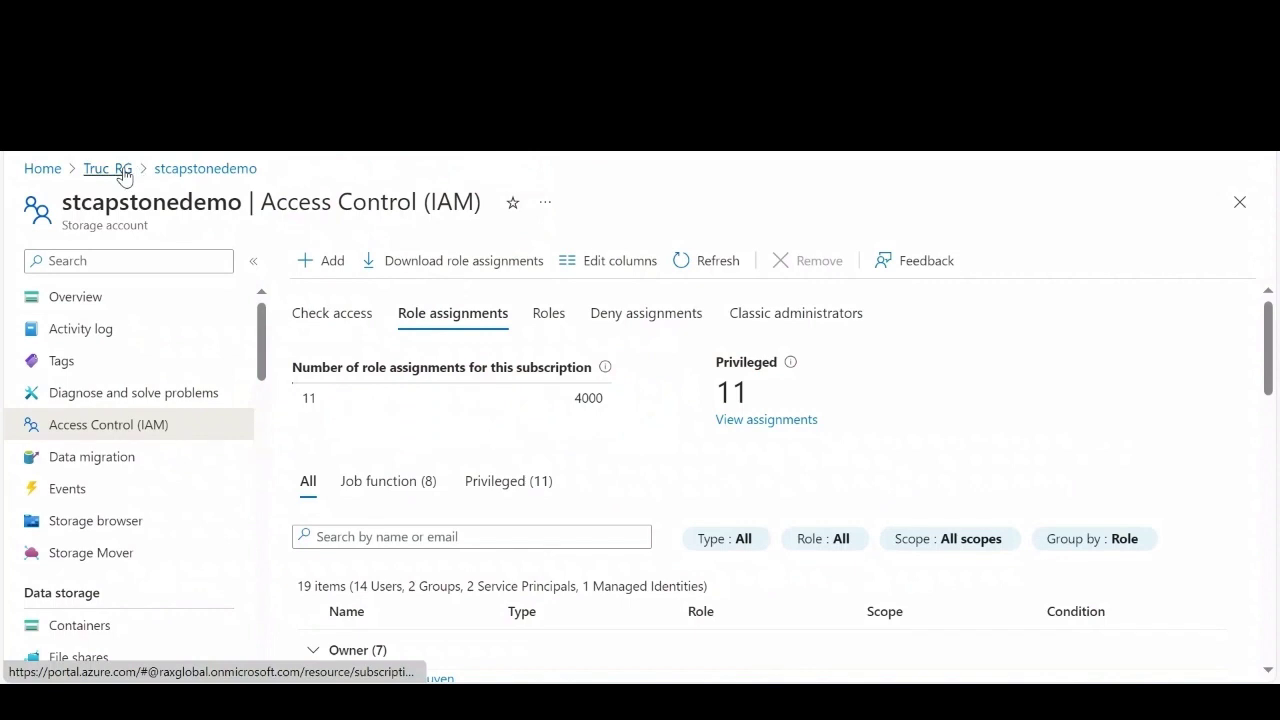
pyautogui.click(124, 177)
pyautogui.scroll(5, 603, 557)
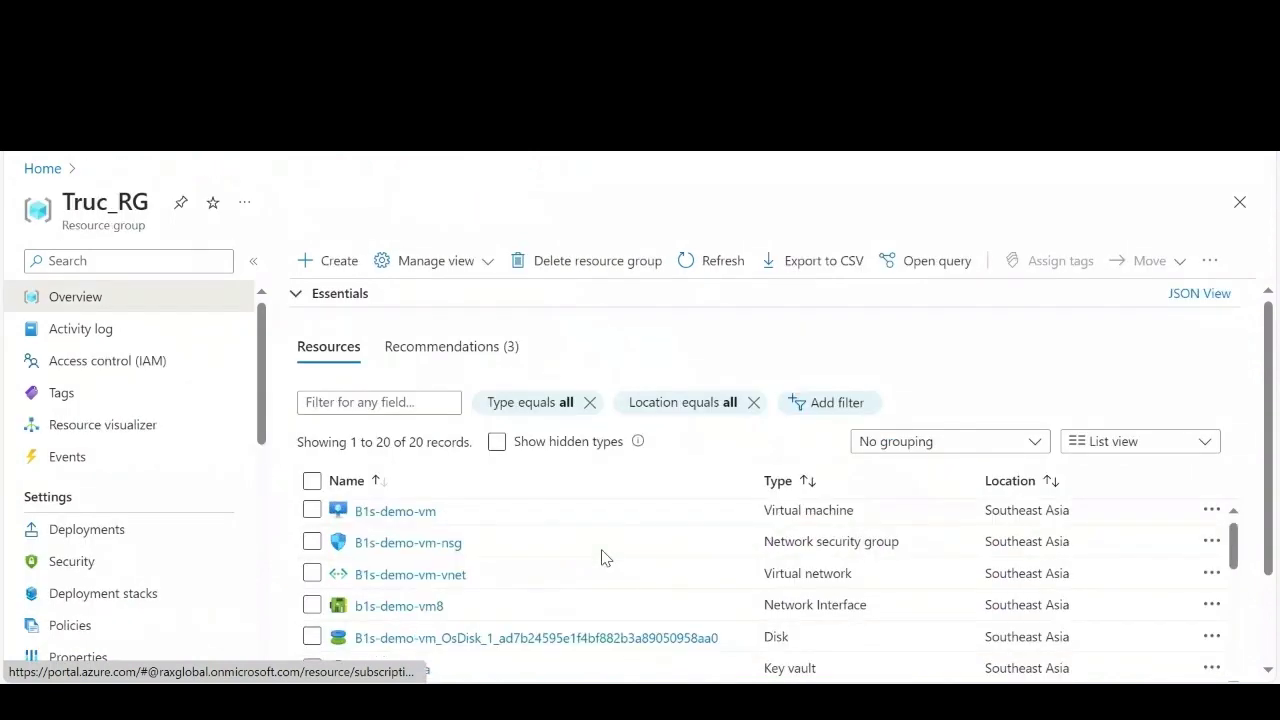
pyautogui.scroll(-5, 603, 557)
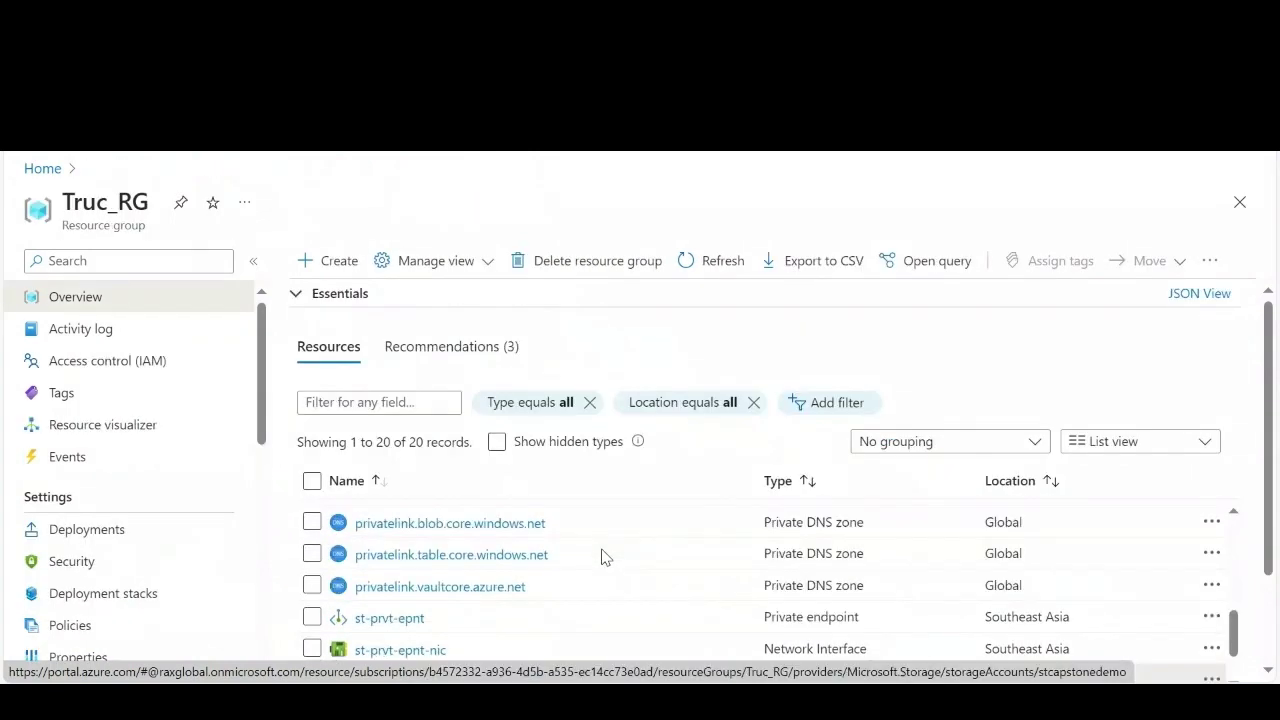
pyautogui.scroll(3, 603, 557)
pyautogui.scroll(1, 603, 557)
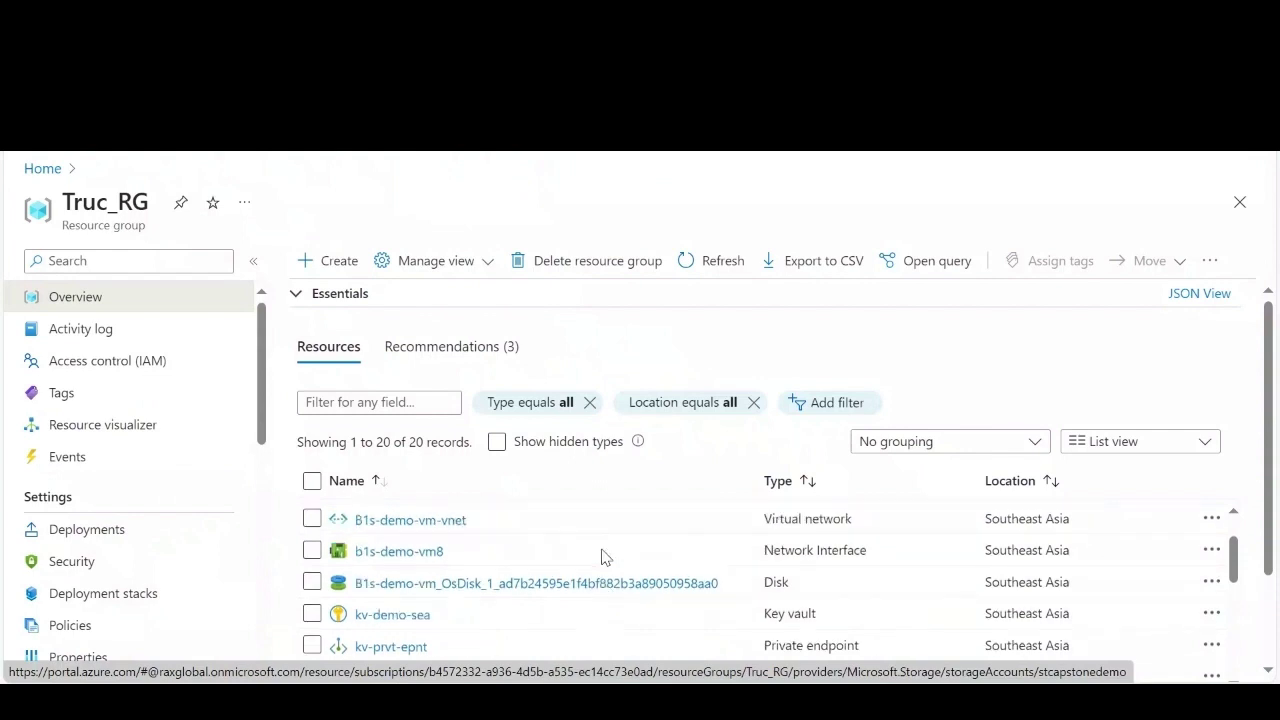
pyautogui.click(418, 615)
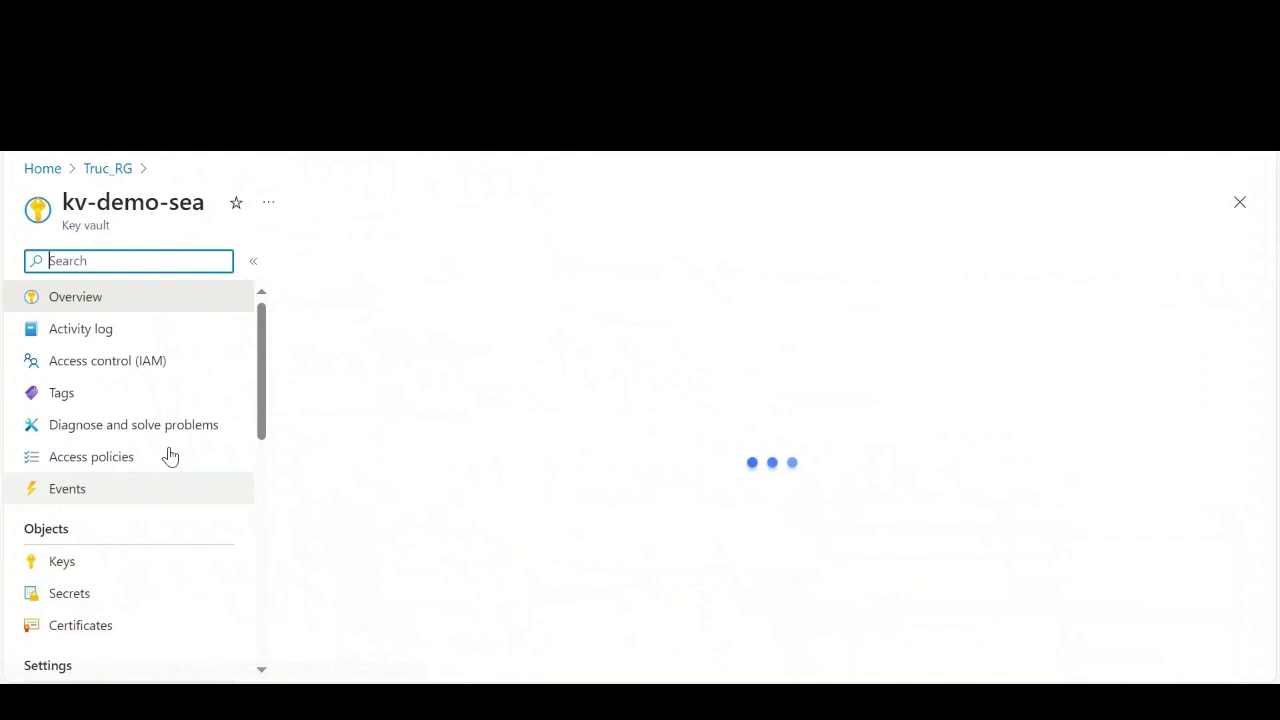
# Show the private endpoint connections in the networking settings of kv-demo-sea.
pyautogui.scroll(-3, 135, 527)
pyautogui.click(82, 428)
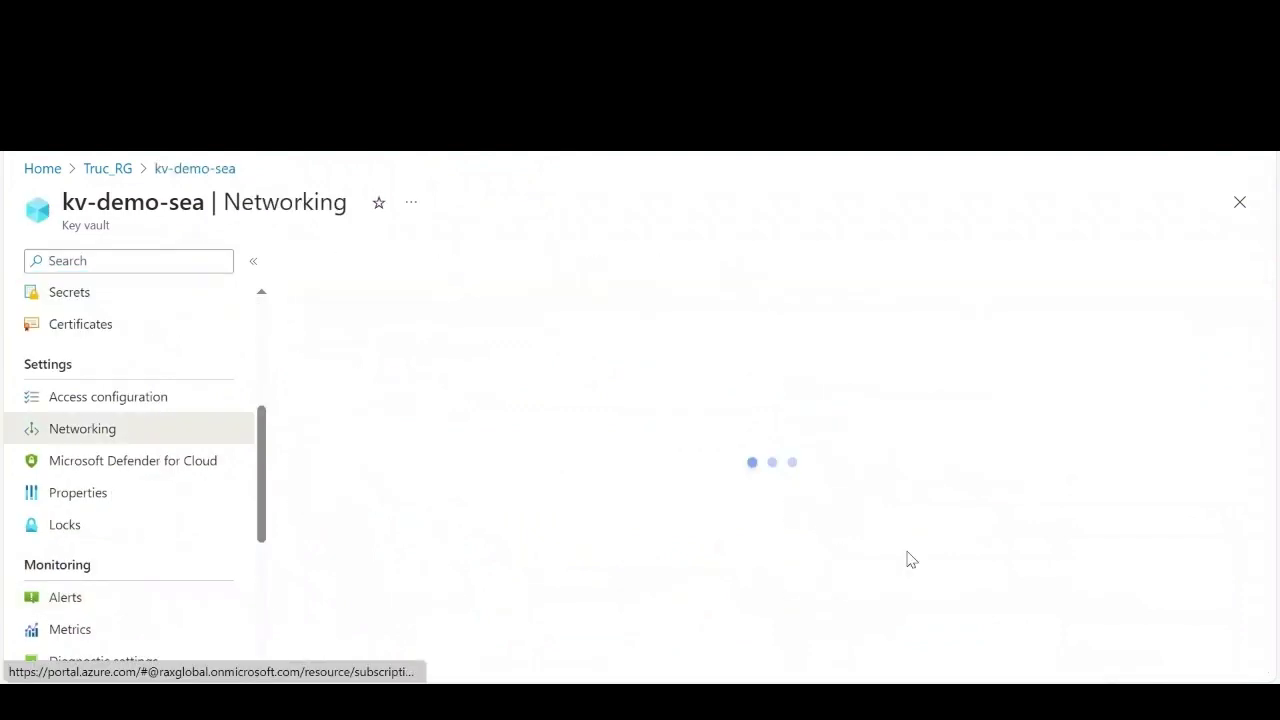
pyautogui.click(640, 283)
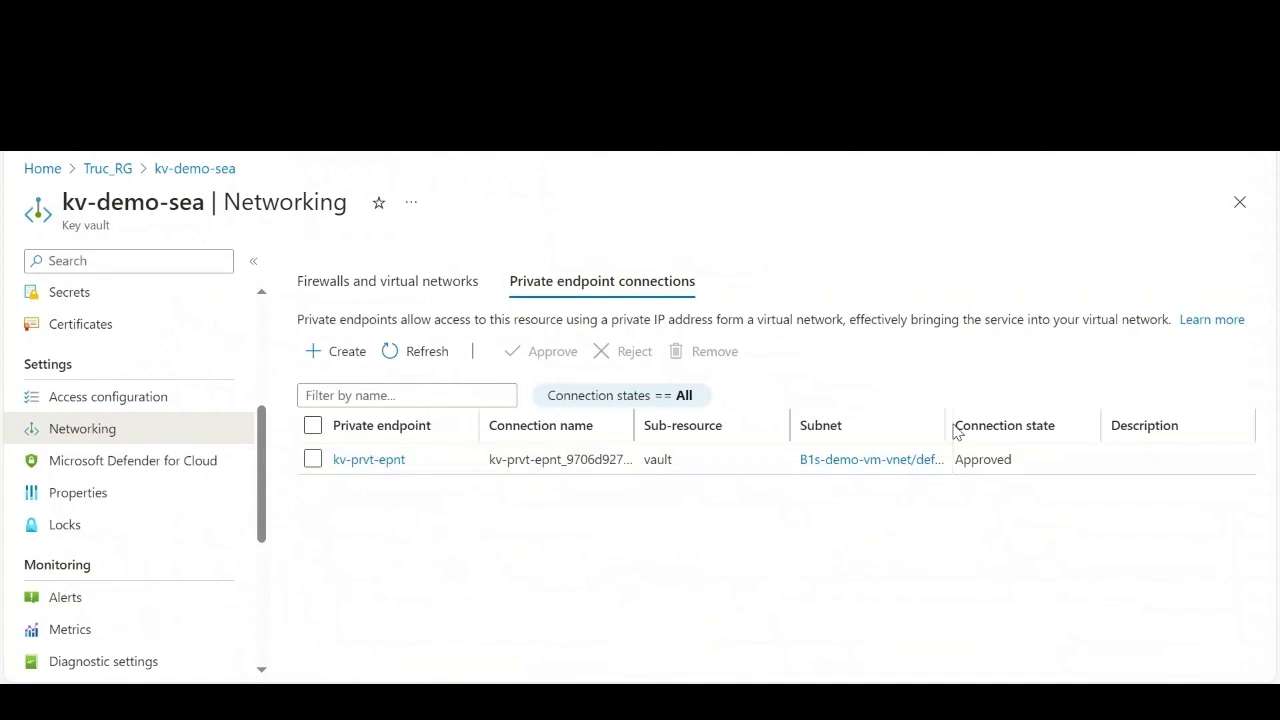
# Check access to the stored secrets and keys of kv-demo-sea.
pyautogui.scroll(-2, 205, 615)
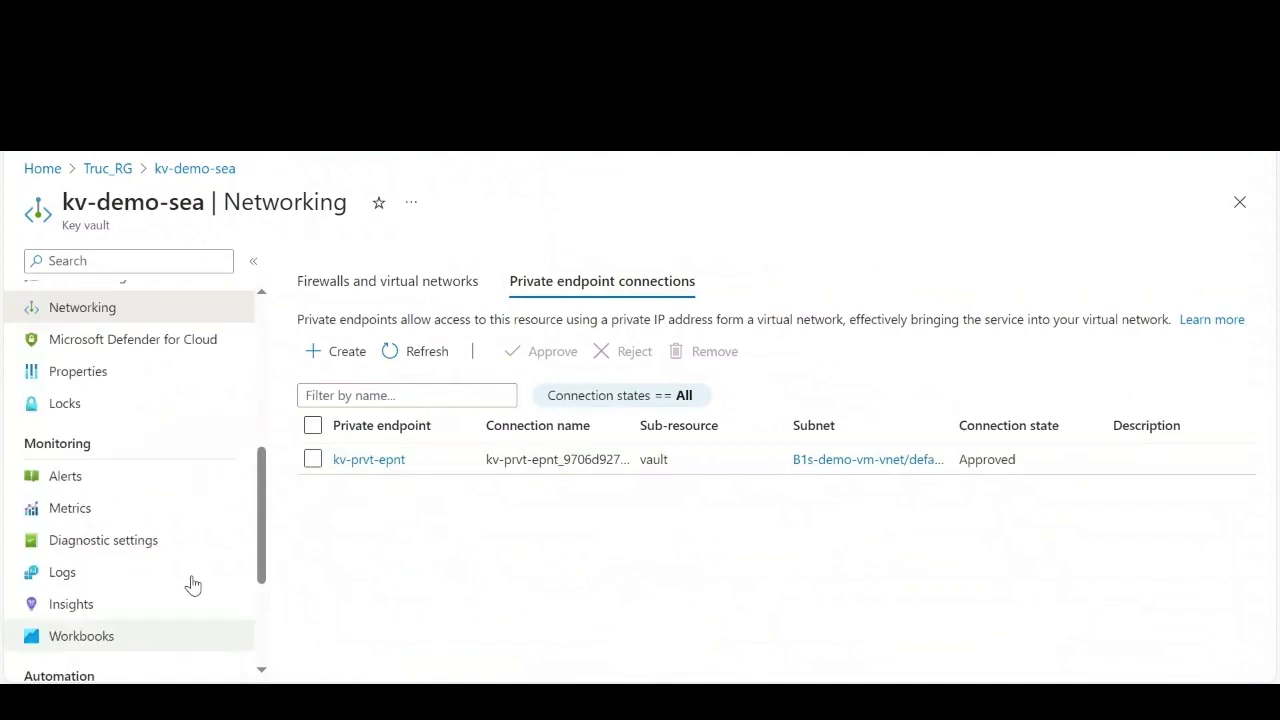
pyautogui.scroll(5, 143, 434)
pyautogui.click(116, 500)
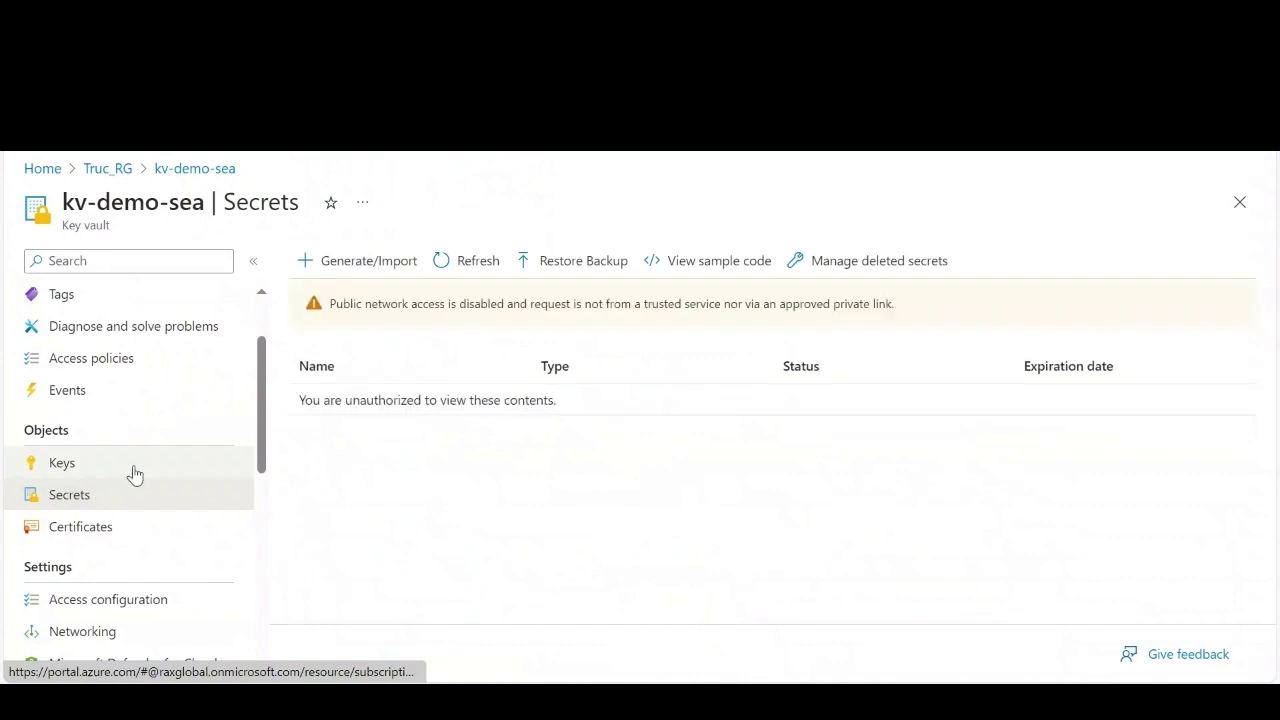
pyautogui.click(135, 474)
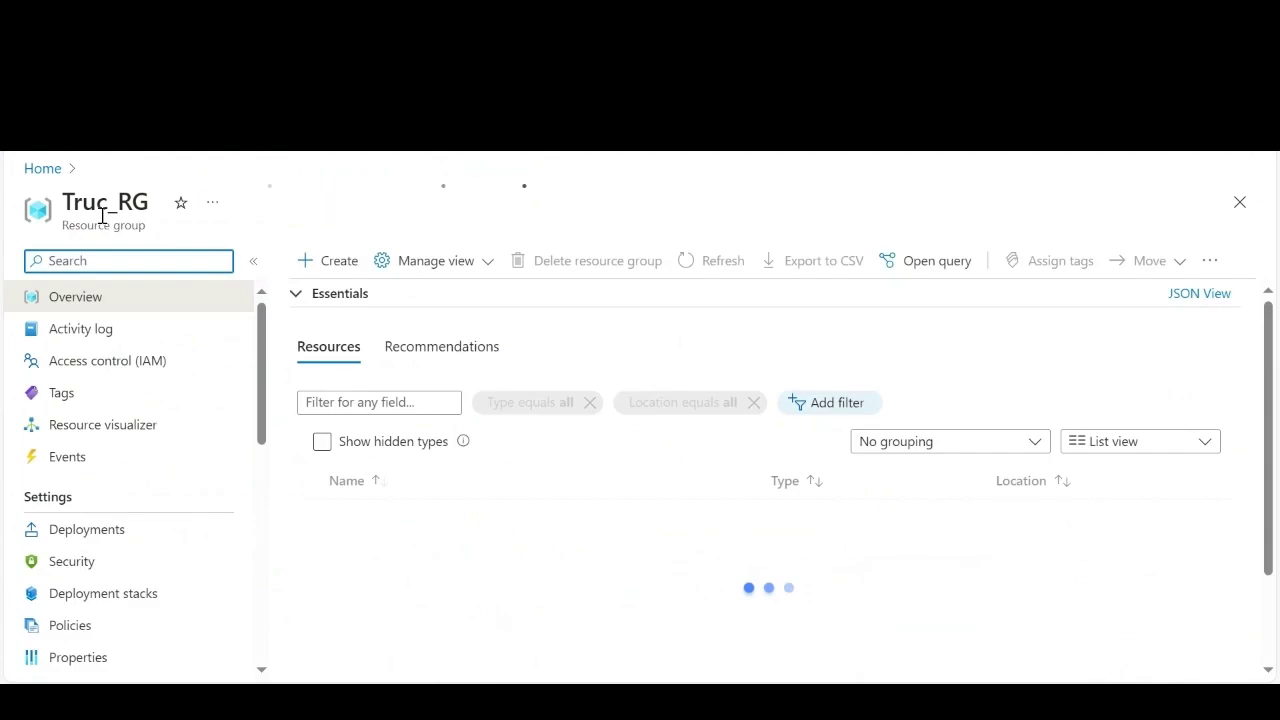
# Open B1s-demo-vm's identity settings from the resource group, set the system-assigned managed identity to Off, save and confirm disabling it.
pyautogui.click(425, 518)
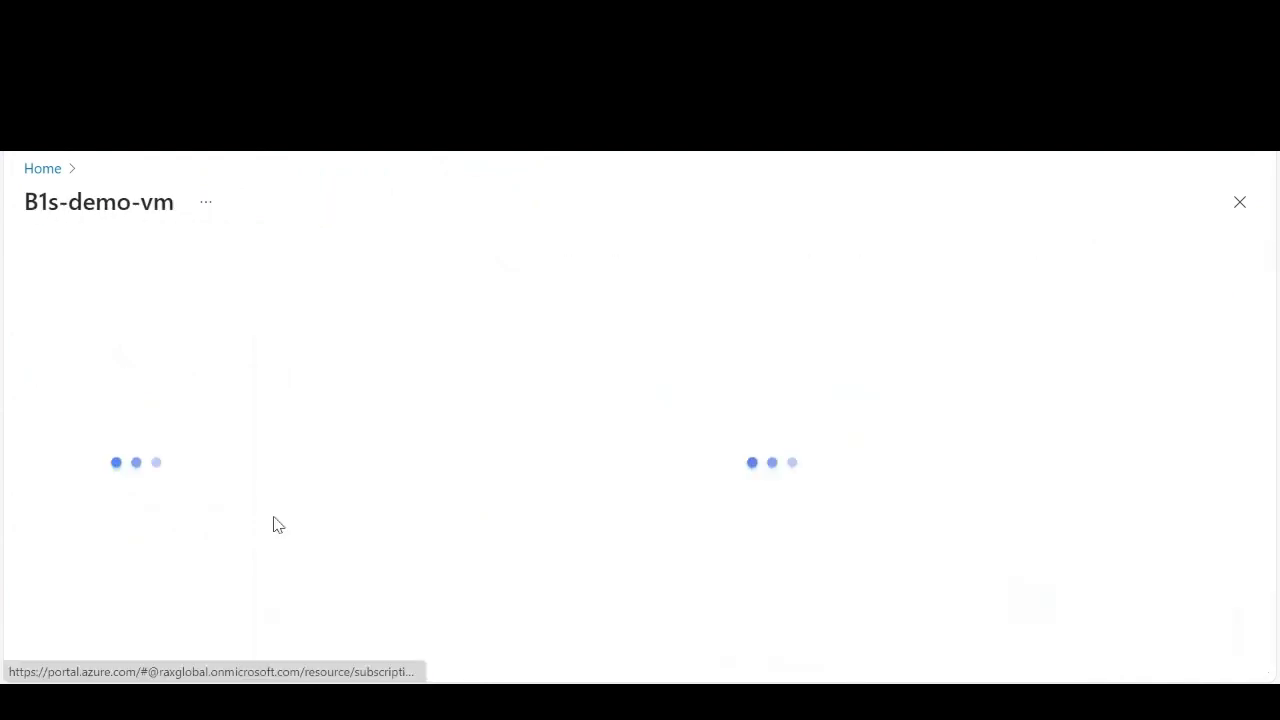
pyautogui.click(140, 402)
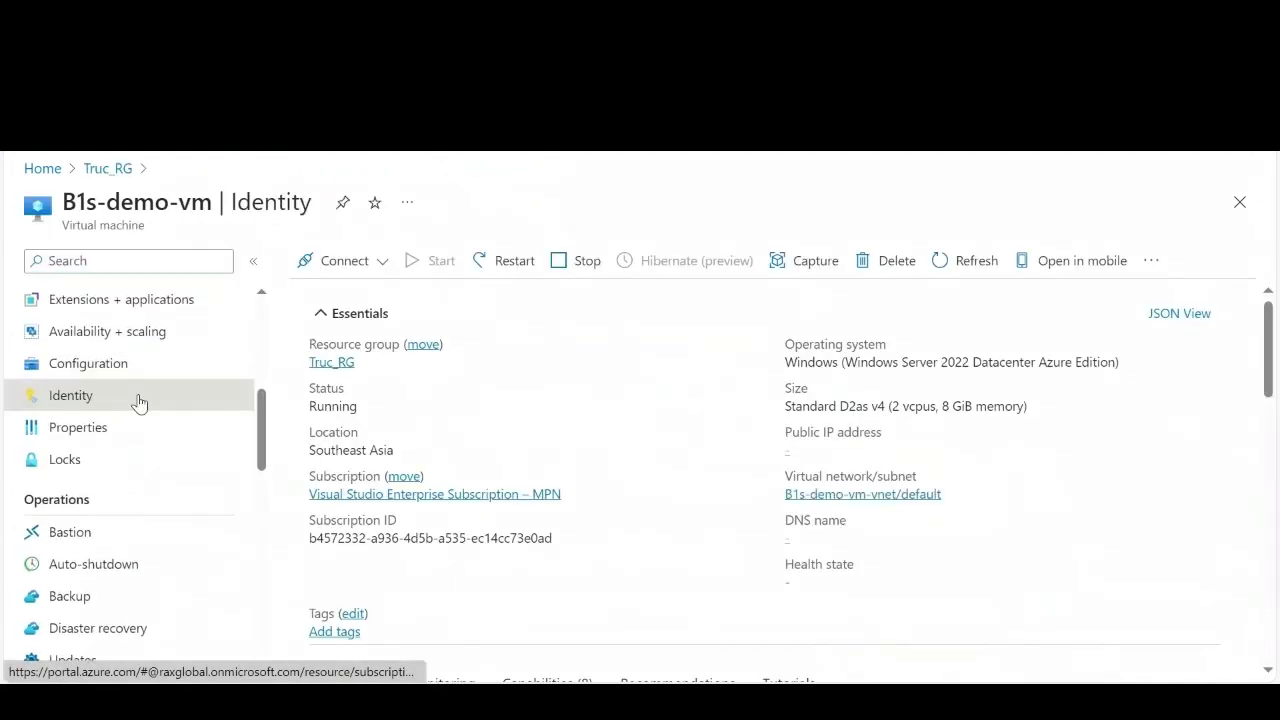
pyautogui.click(333, 473)
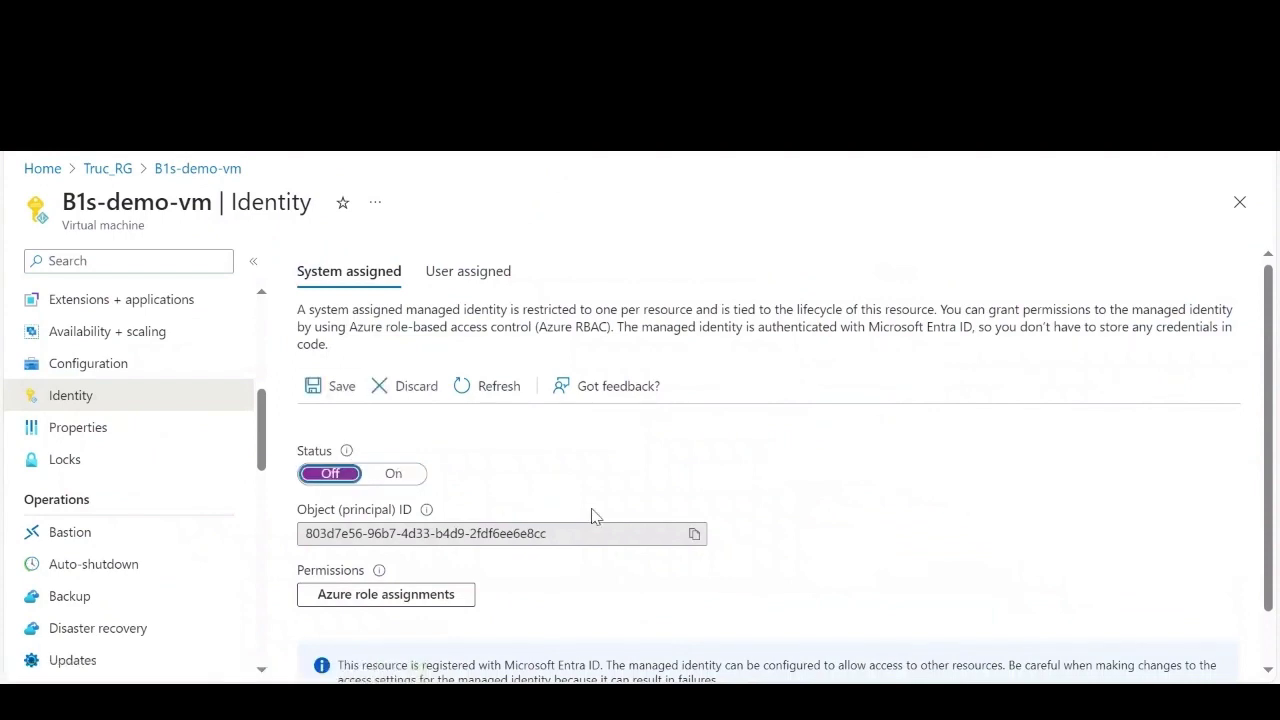
pyautogui.click(340, 387)
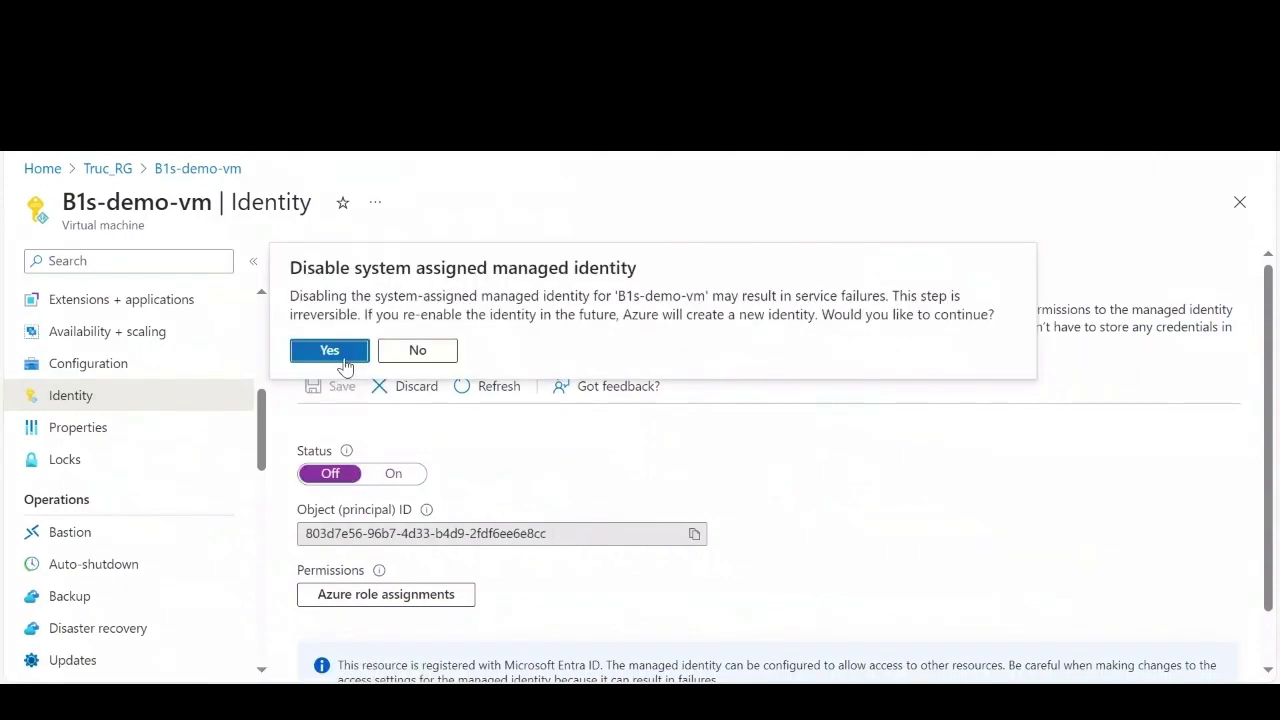
pyautogui.click(330, 351)
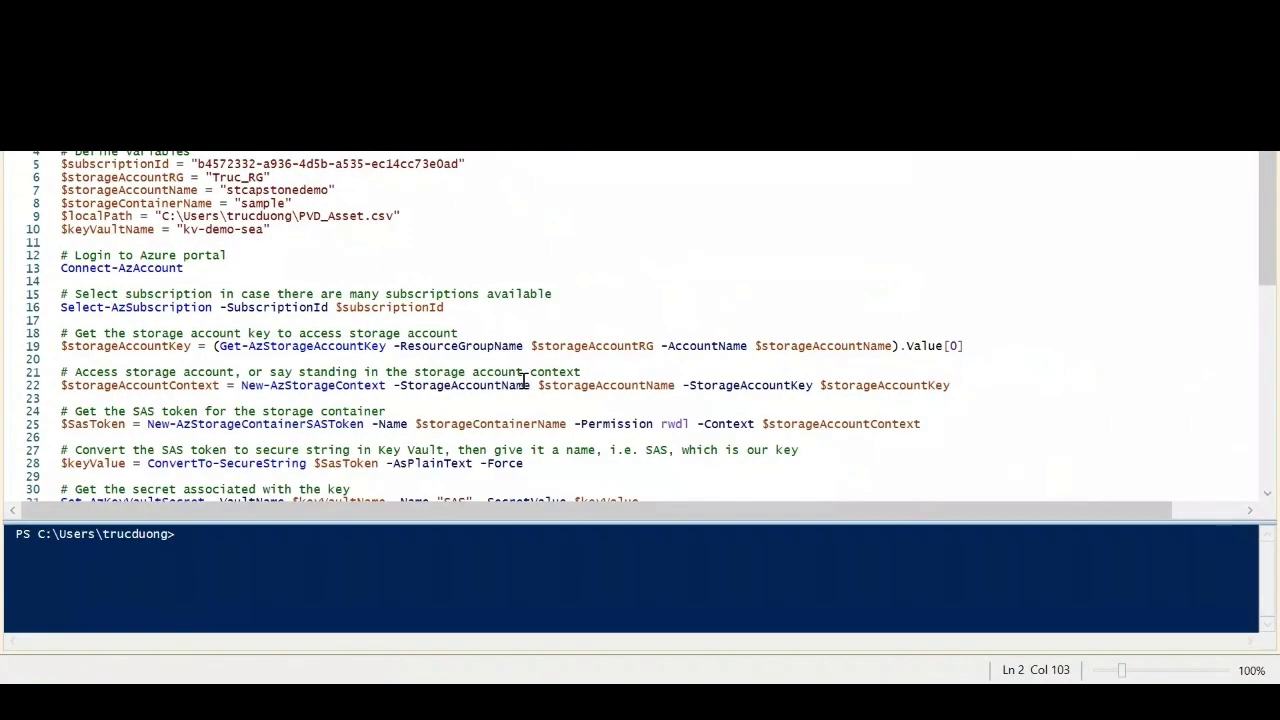
# Read through the PowerShell script, from the variable definitions to the Key Vault secret and SAS context commands.
pyautogui.scroll(-6, 524, 378)
pyautogui.scroll(6, 524, 381)
pyautogui.scroll(-2, 813, 319)
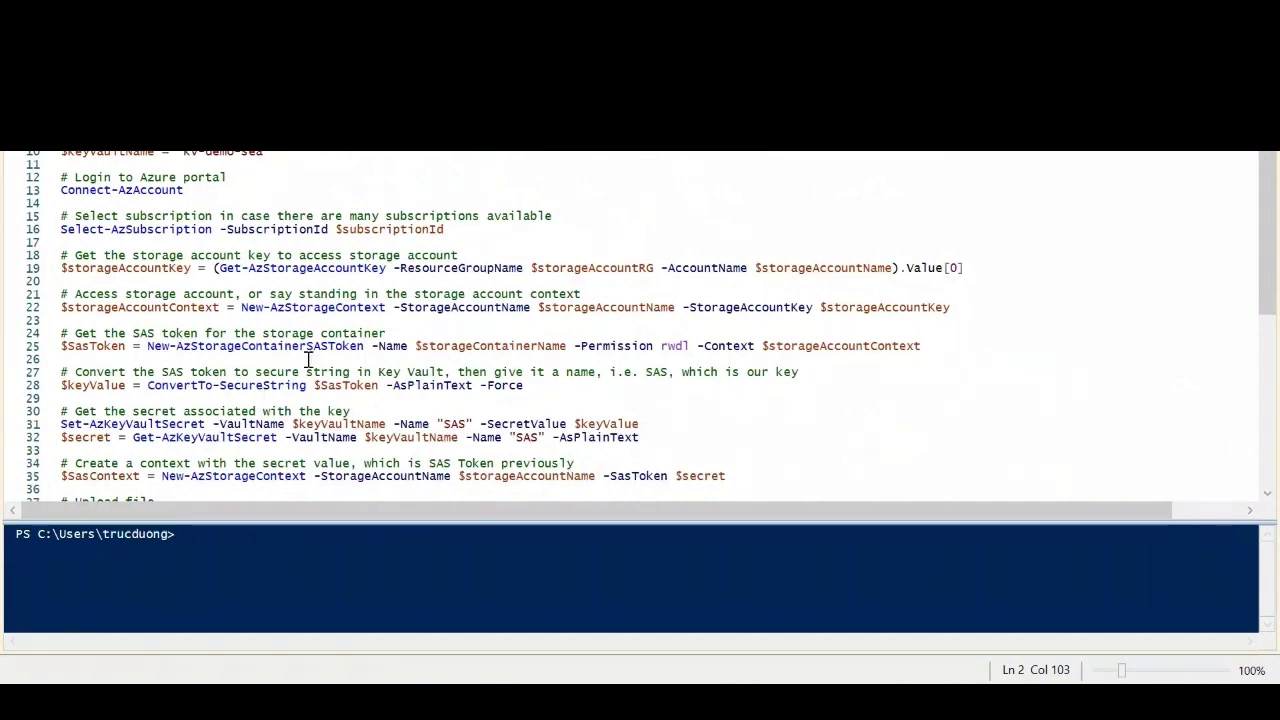
pyautogui.scroll(2, 308, 358)
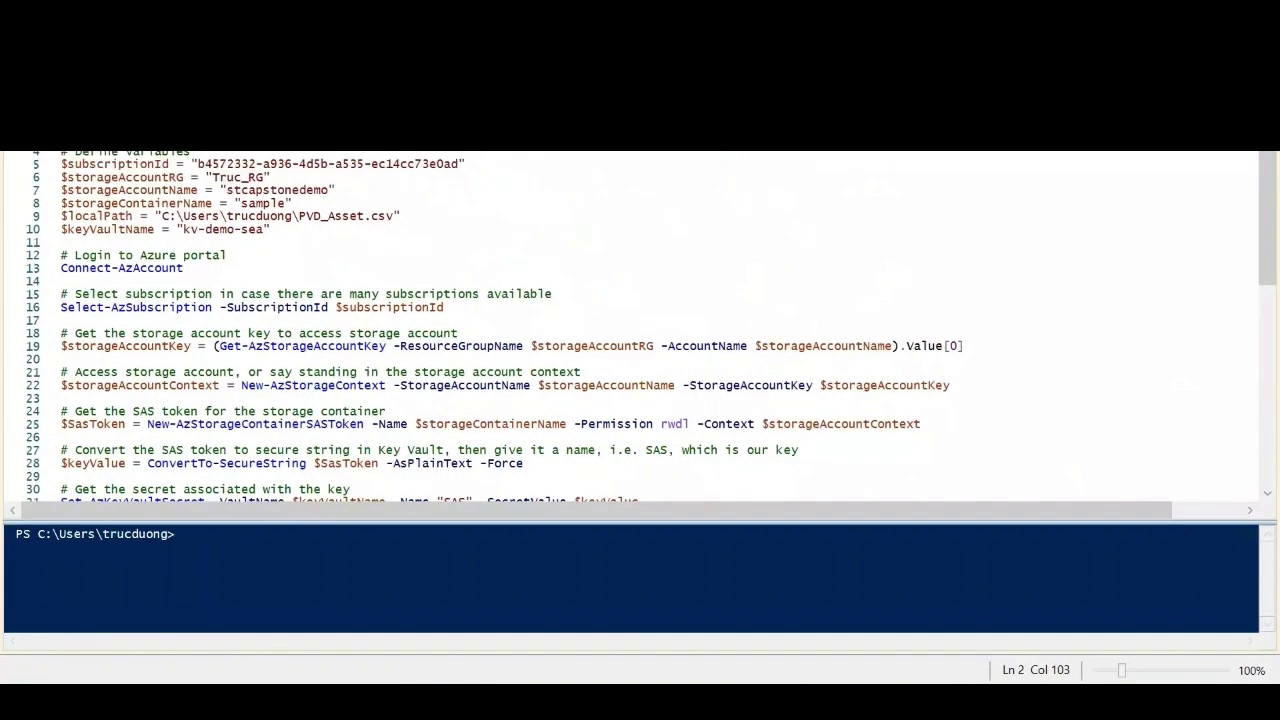